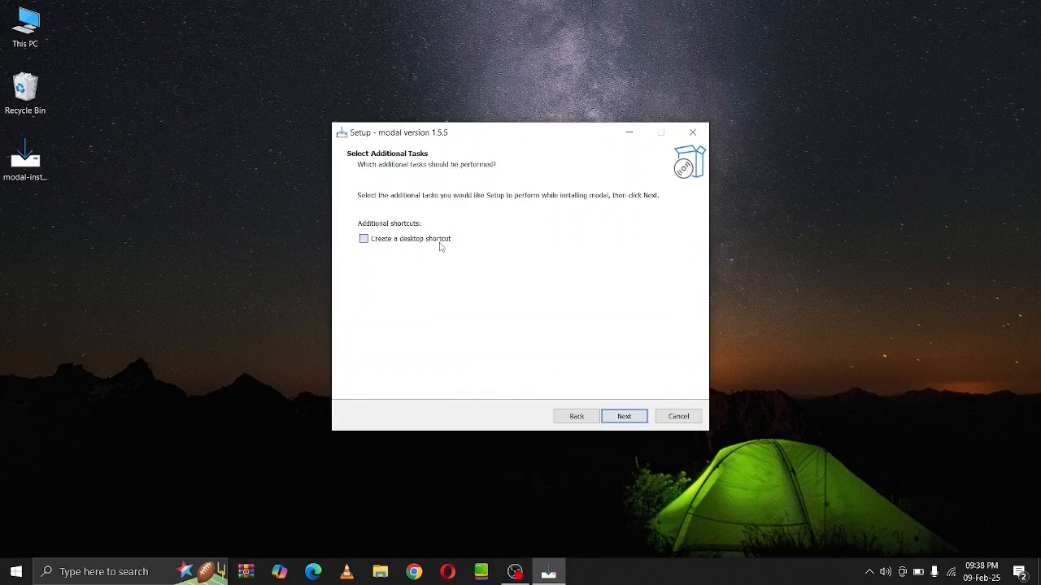
# Install modal 1.5.5 with a desktop shortcut and finish setup with Launch modal enabled
pyautogui.click(440, 247)
pyautogui.click(626, 417)
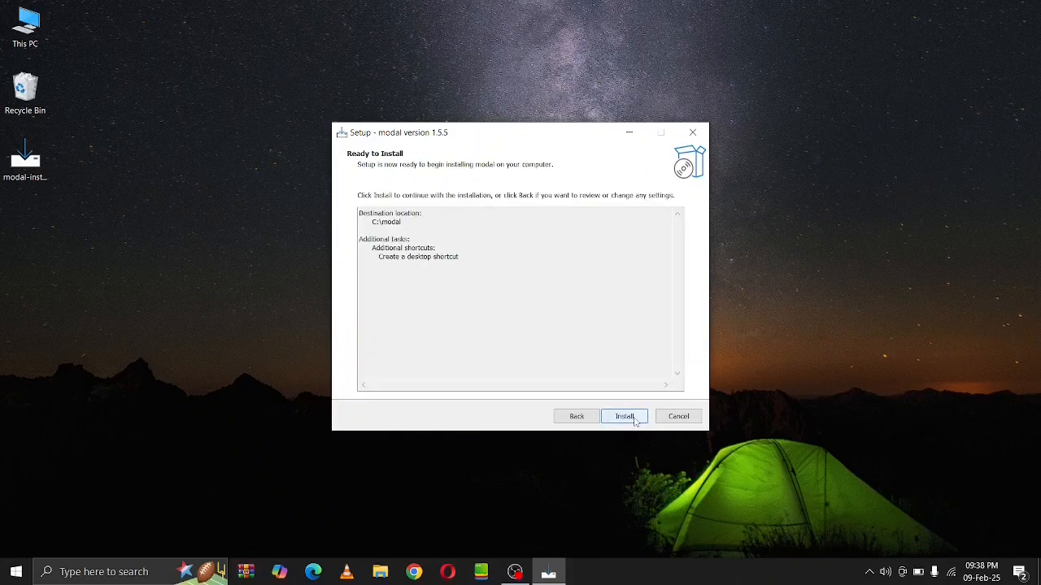
pyautogui.click(624, 416)
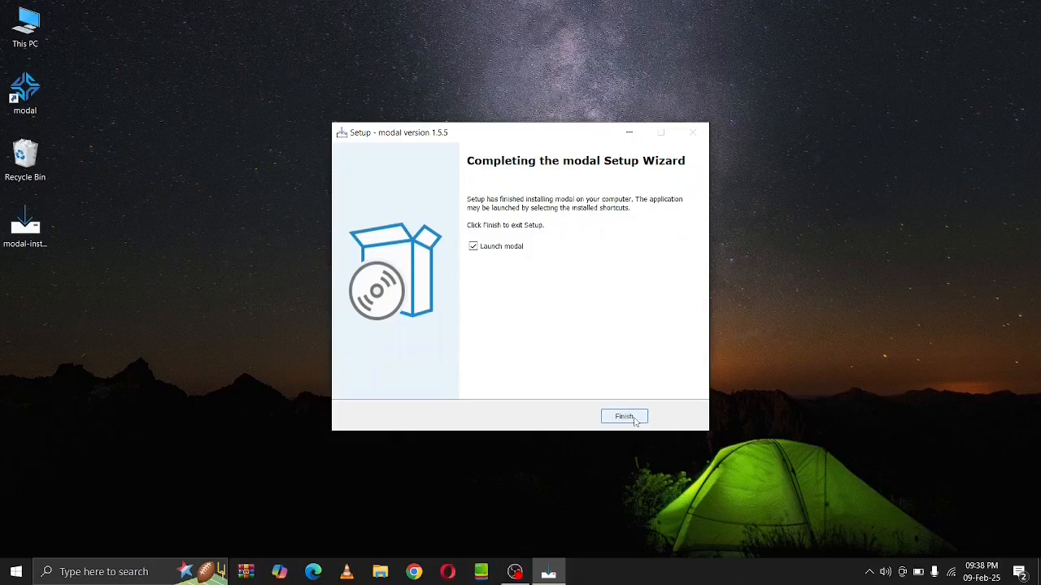
pyautogui.click(626, 418)
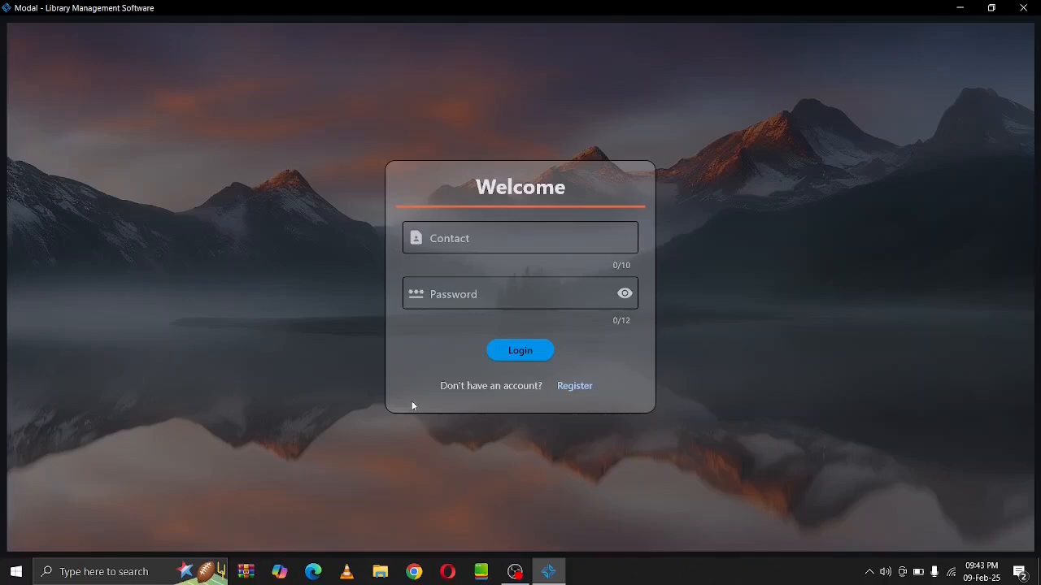
# Register 'Modal Study Library' with its address, contact number and account password
pyautogui.click(582, 387)
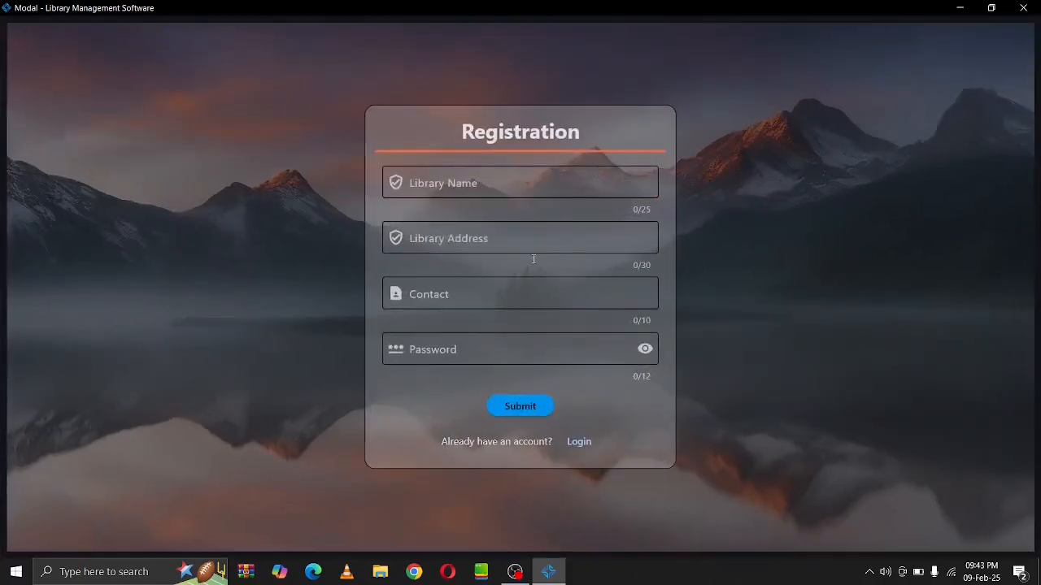
pyautogui.click(504, 189)
pyautogui.write('Mo')
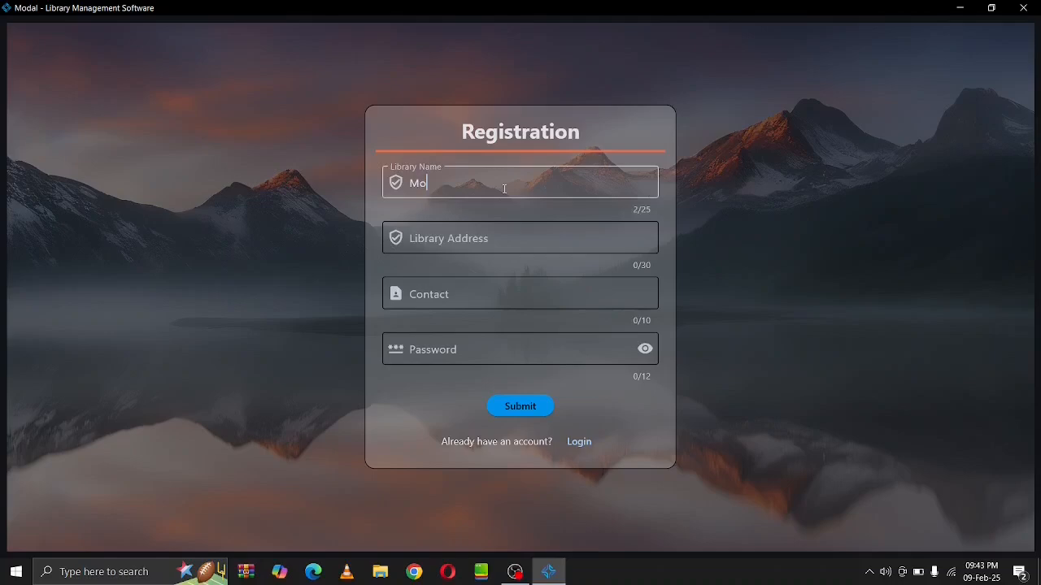
pyautogui.write('dal Study Library')
pyautogui.press('Tab')
pyautogui.write('Raj')
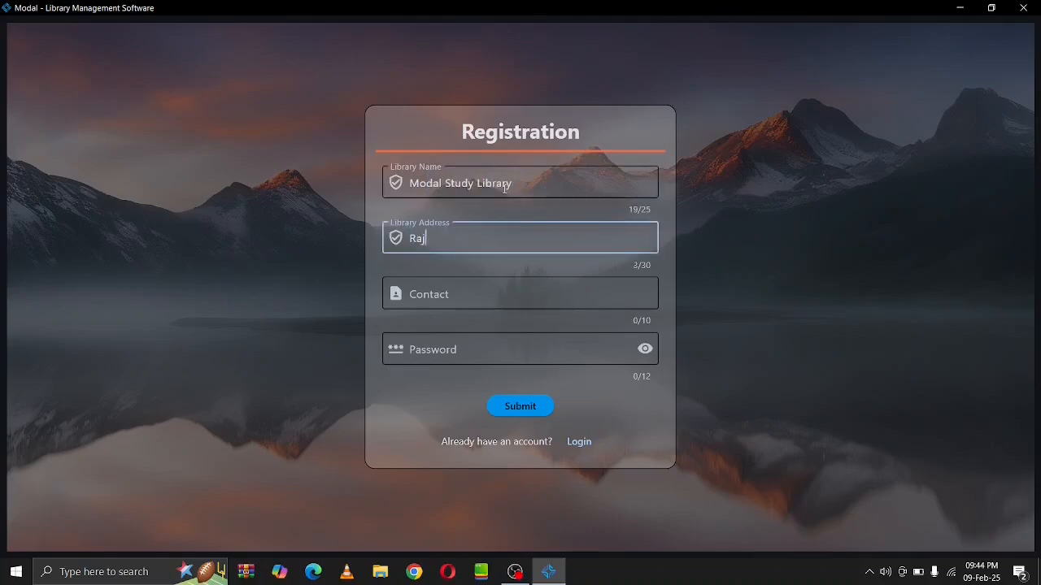
pyautogui.write('endra Nagar, Orai ')
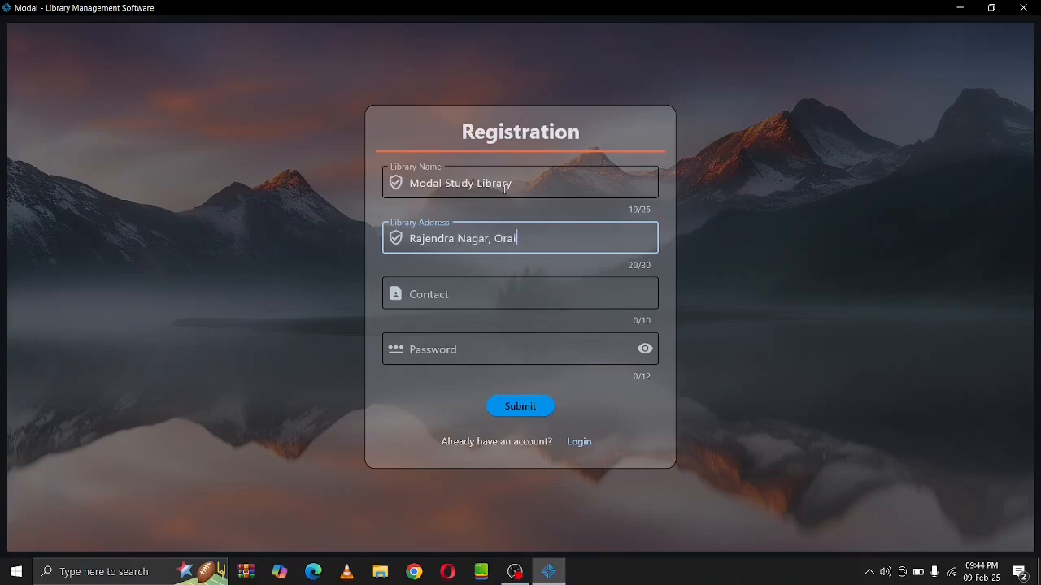
pyautogui.write('- Jalaun')
pyautogui.press('Tab')
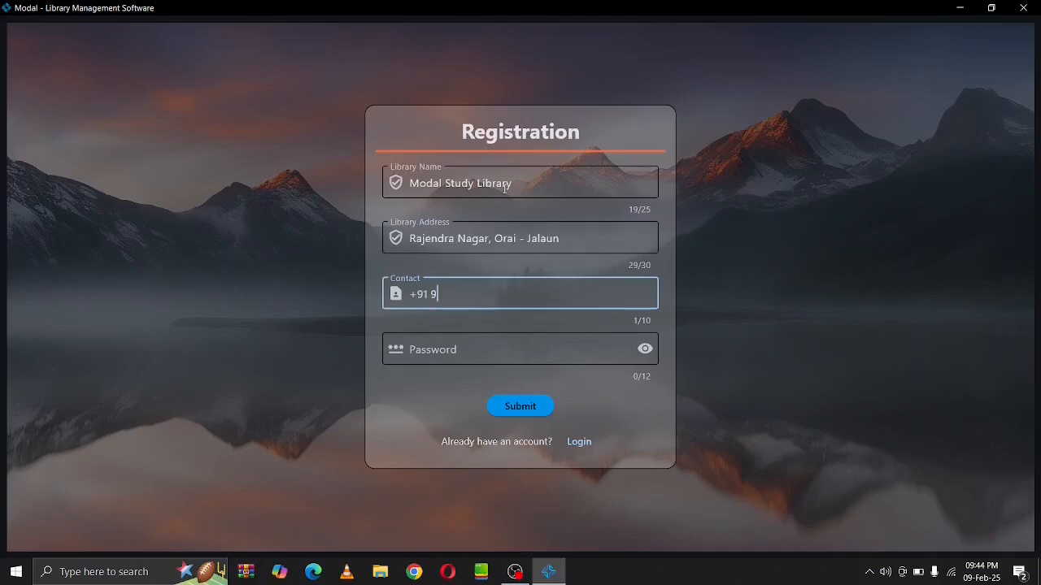
pyautogui.press('Tab')
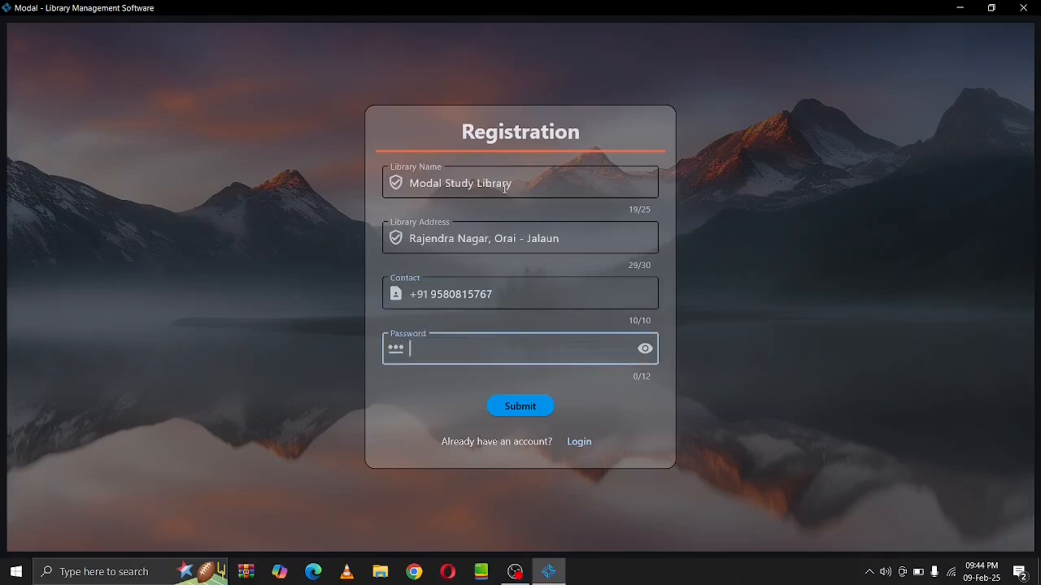
pyautogui.write('1234')
pyautogui.click(505, 404)
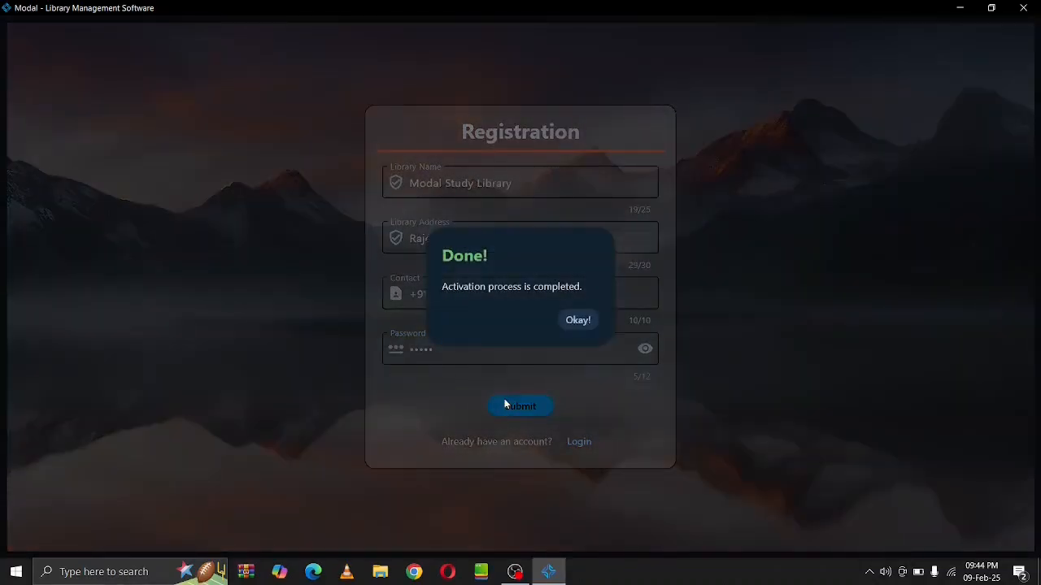
# Acknowledge activation and log in with the library's contact number and password
pyautogui.click(587, 326)
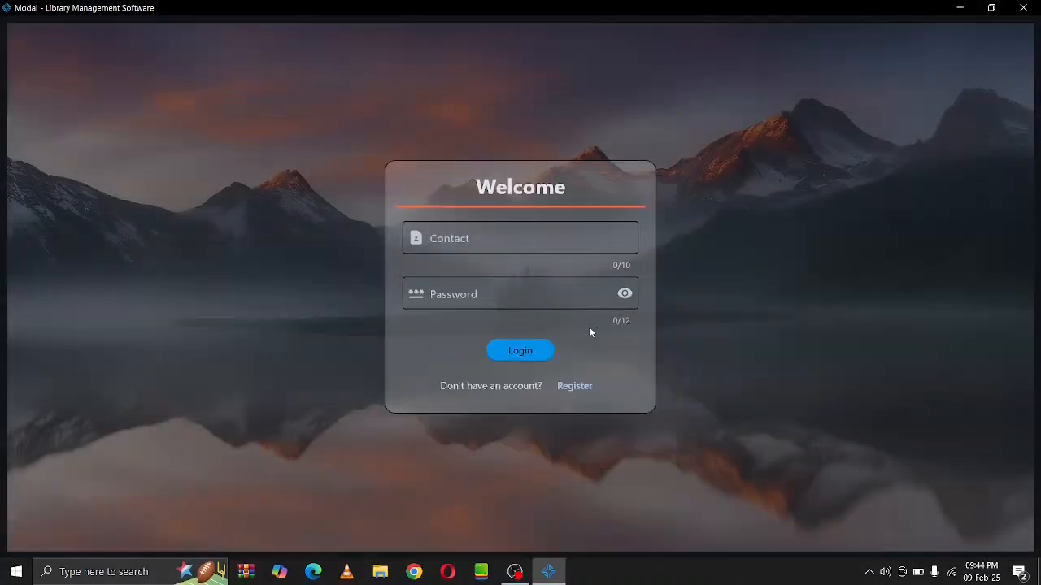
pyautogui.click(538, 242)
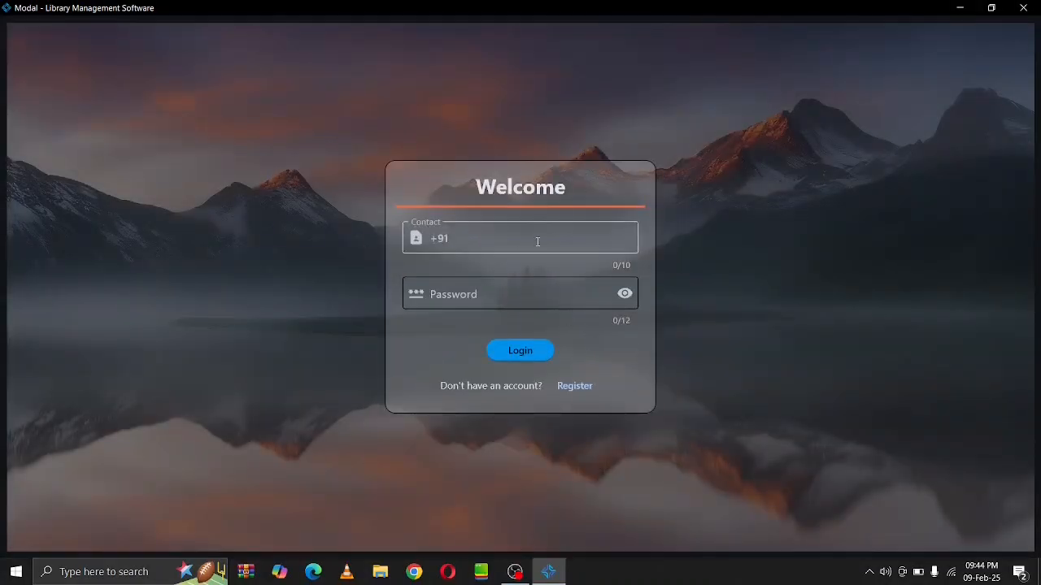
pyautogui.press('Tab')
pyautogui.write('••••')
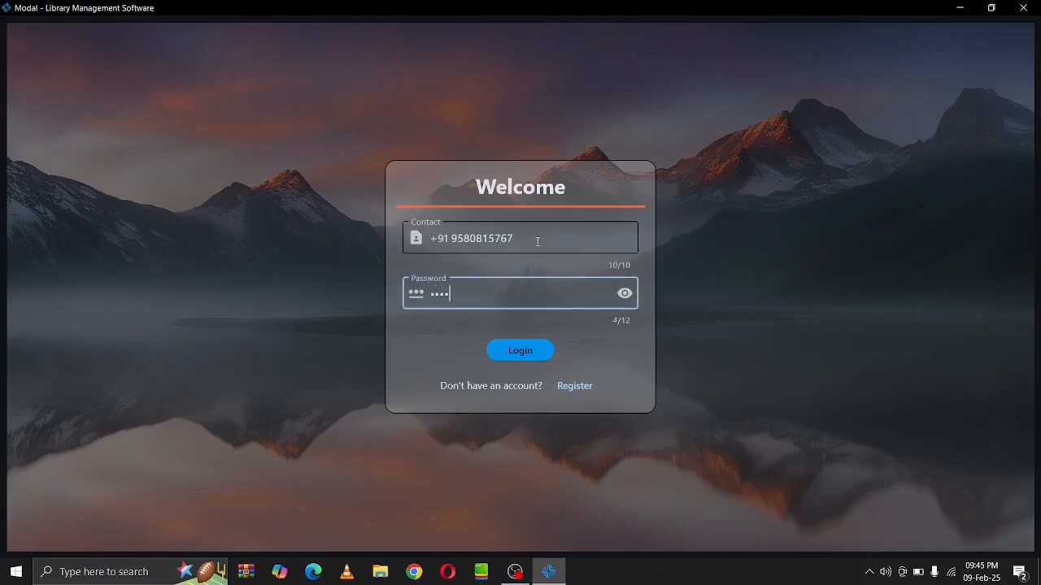
pyautogui.write('•')
pyautogui.press('Return')
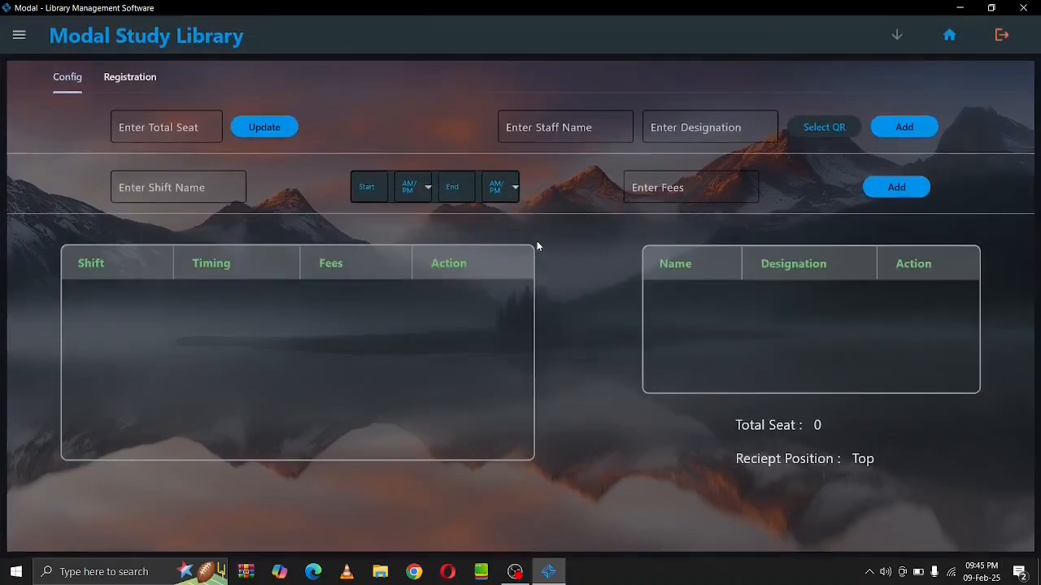
# Set the library's total seat count to 40
pyautogui.click(186, 130)
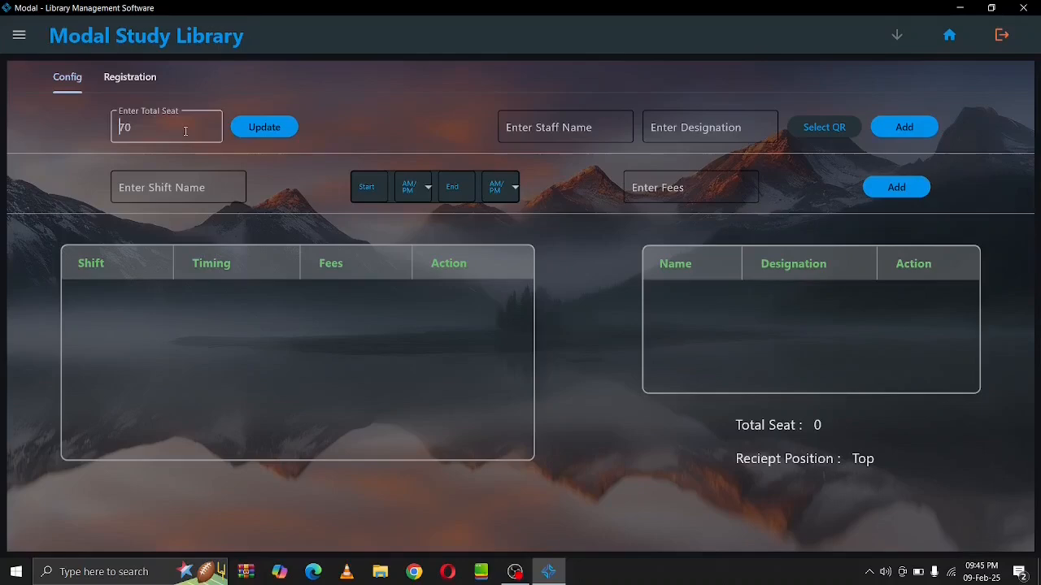
pyautogui.press('Delete')
pyautogui.press('Delete')
pyautogui.write('40')
pyautogui.click(255, 134)
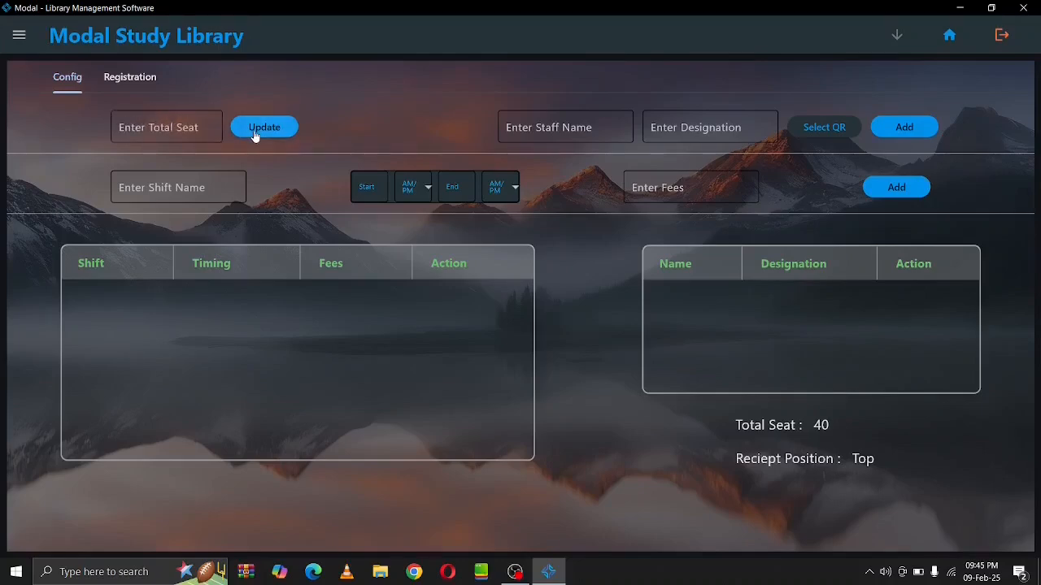
# Enter a staff member's name with designation Director and pick the qr image from Desktop
pyautogui.write('Aditya')
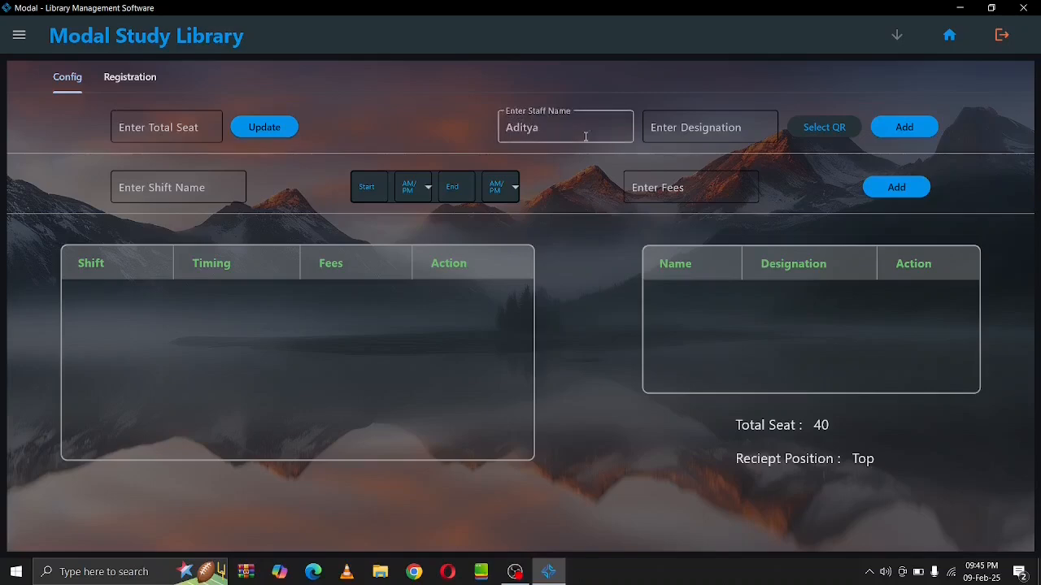
pyautogui.hotkey('ctrl', 'a')
pyautogui.press('Tab')
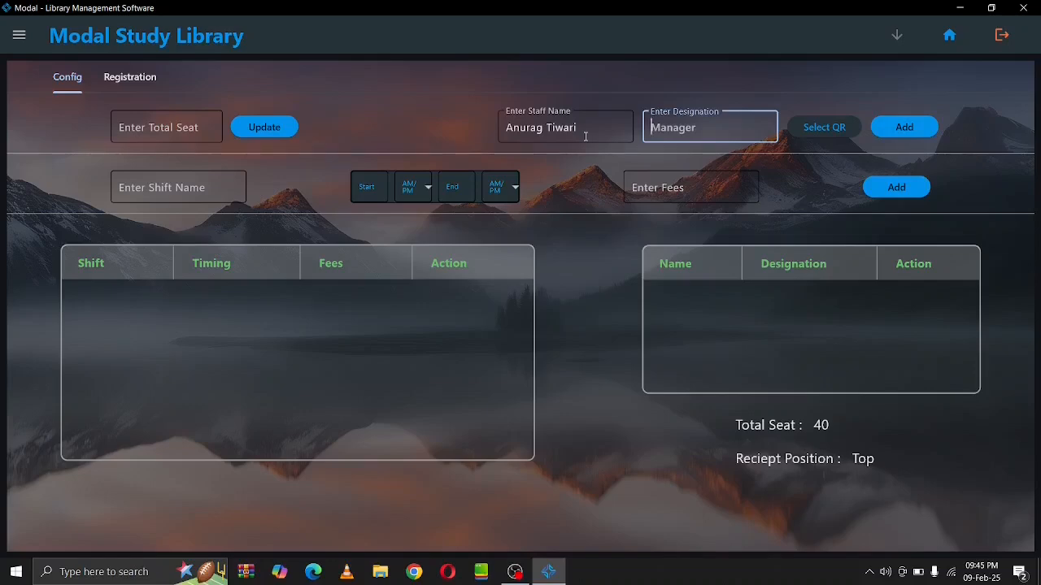
pyautogui.write('Director')
pyautogui.press('Tab')
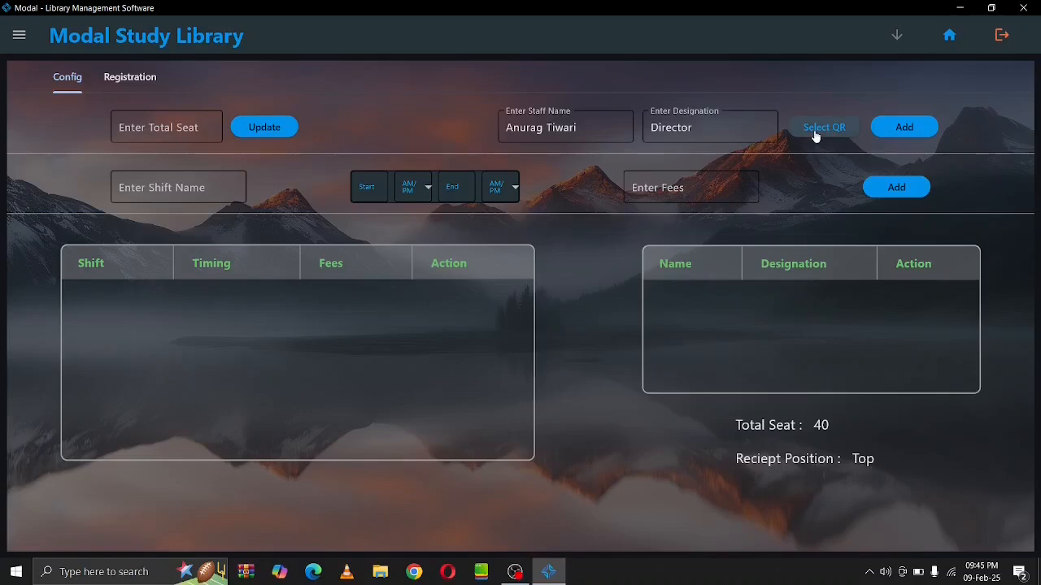
pyautogui.click(823, 128)
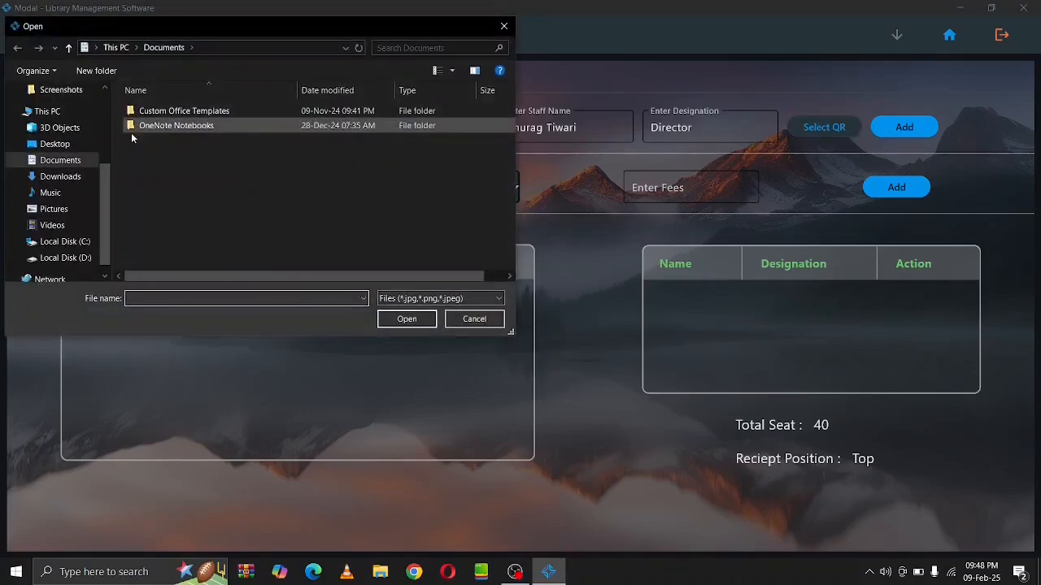
pyautogui.click(85, 144)
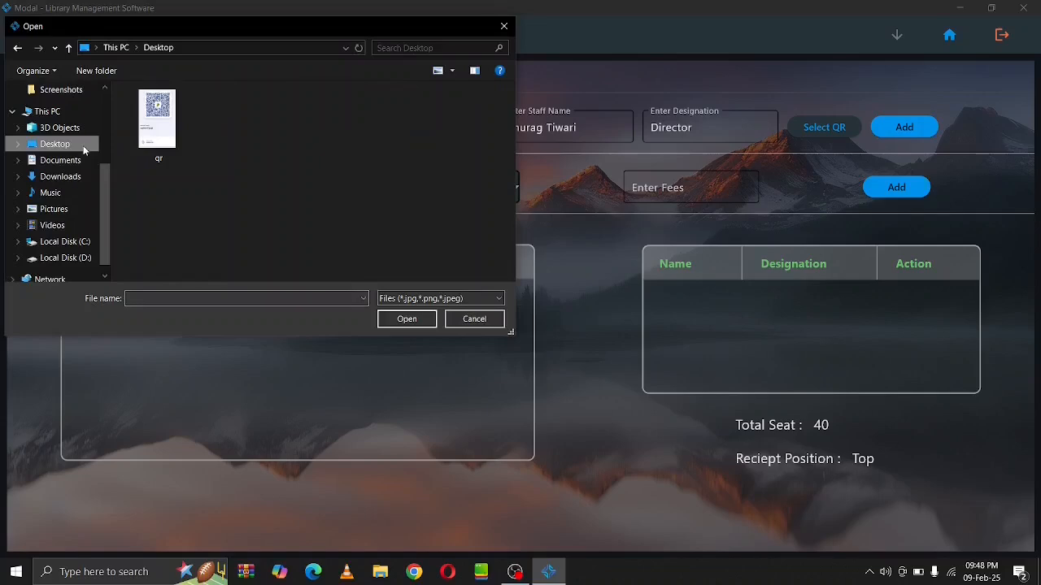
pyautogui.doubleClick(156, 119)
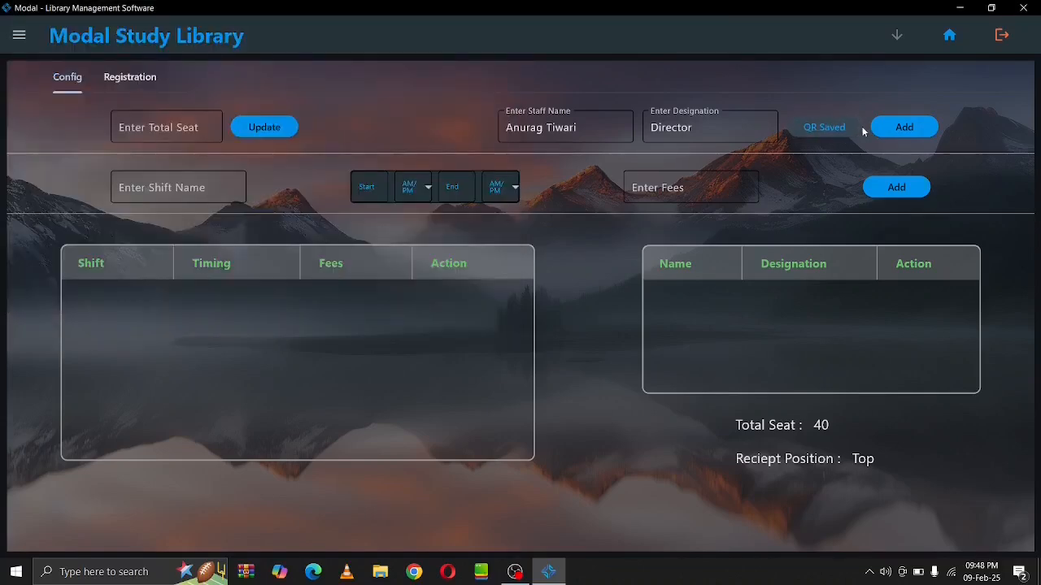
# Add the staff member, then add a Morning shift from 6 AM to 12 PM with fee 600
pyautogui.click(894, 132)
pyautogui.click(214, 190)
pyautogui.write('Morning')
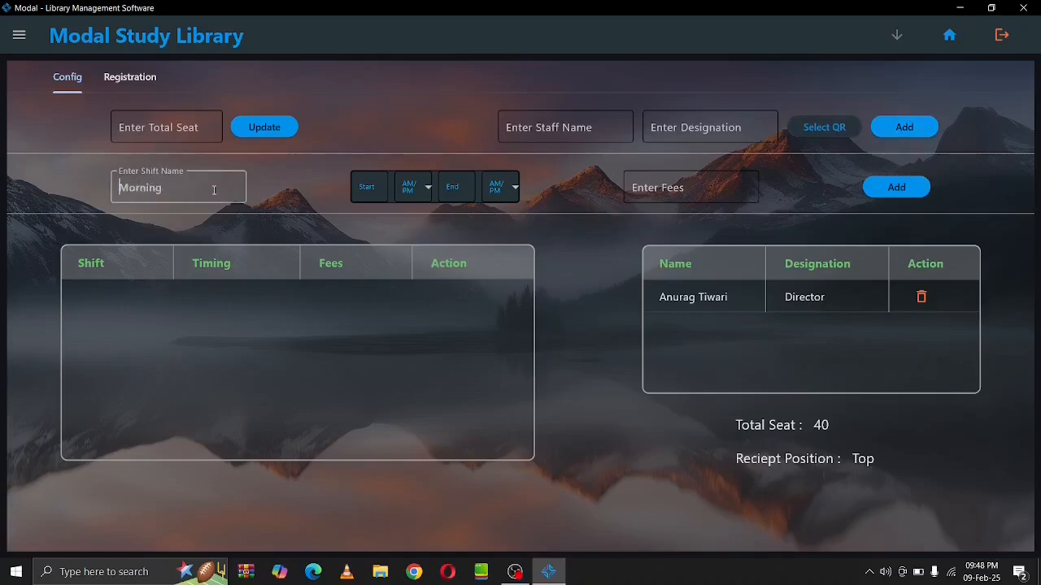
pyautogui.write('Morning')
pyautogui.press('Tab')
pyautogui.write('6')
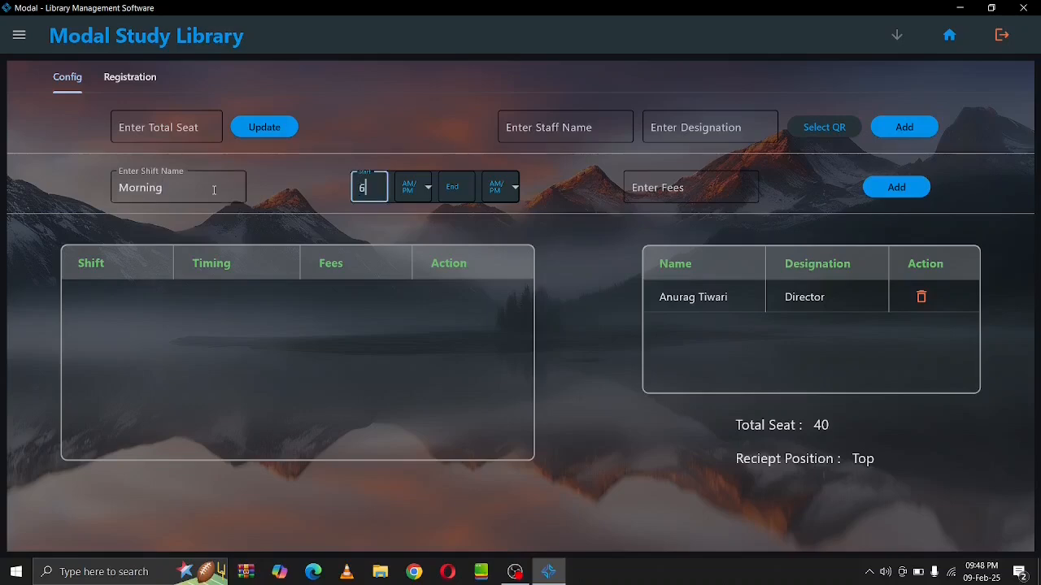
pyautogui.press('Tab')
pyautogui.press('Return')
pyautogui.press('Return')
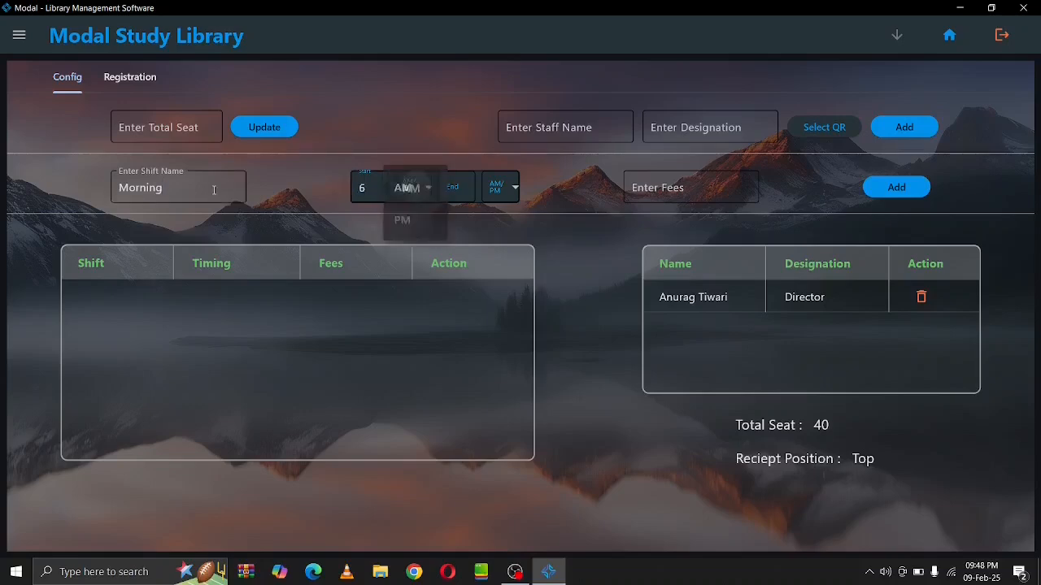
pyautogui.press('Tab')
pyautogui.write('12')
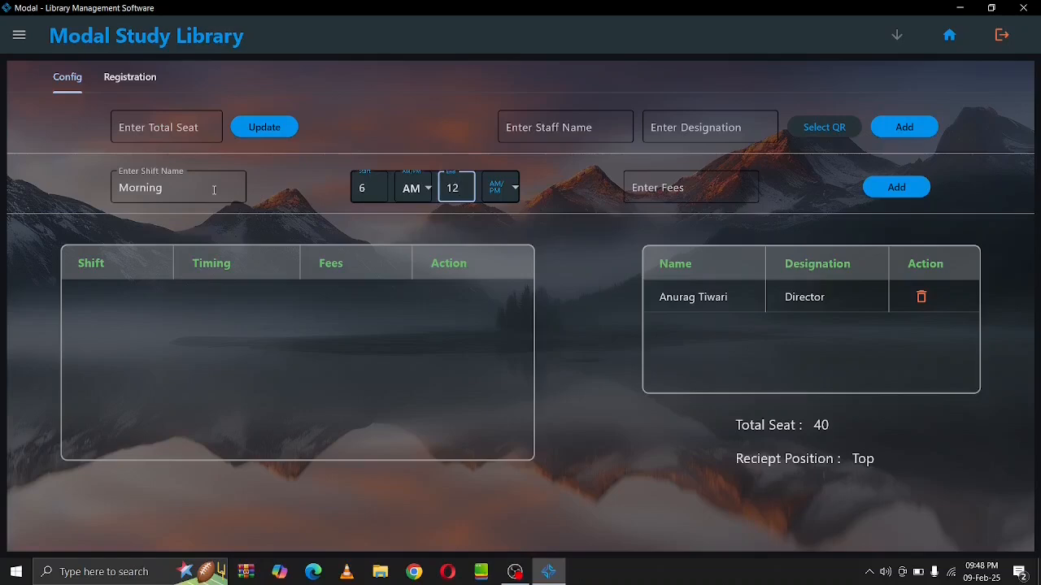
pyautogui.press('Tab')
pyautogui.press('Return')
pyautogui.press('Down')
pyautogui.press('Return')
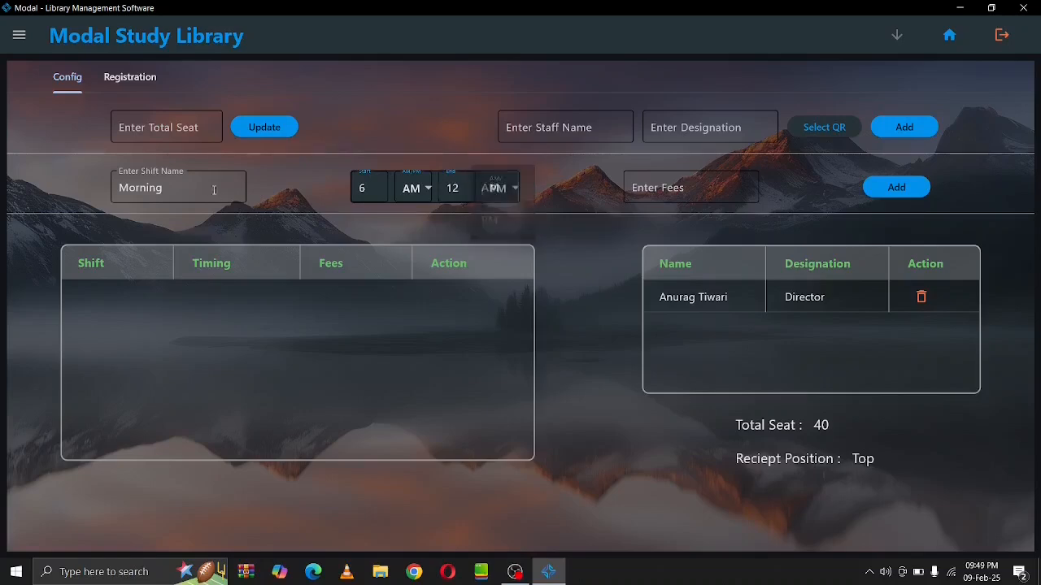
pyautogui.press('Tab')
pyautogui.write('600600')
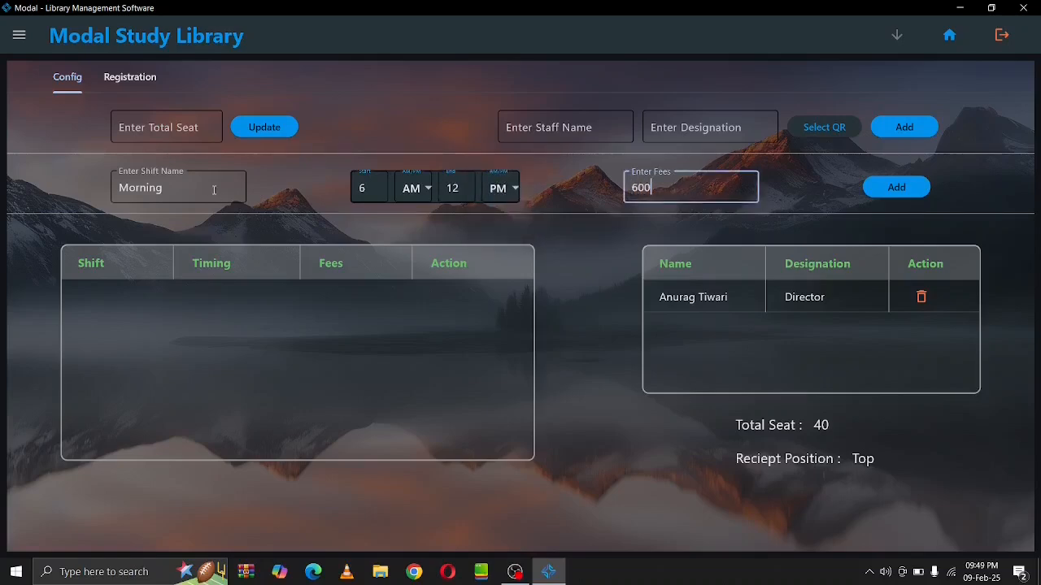
pyautogui.press('Tab')
pyautogui.press('Return')
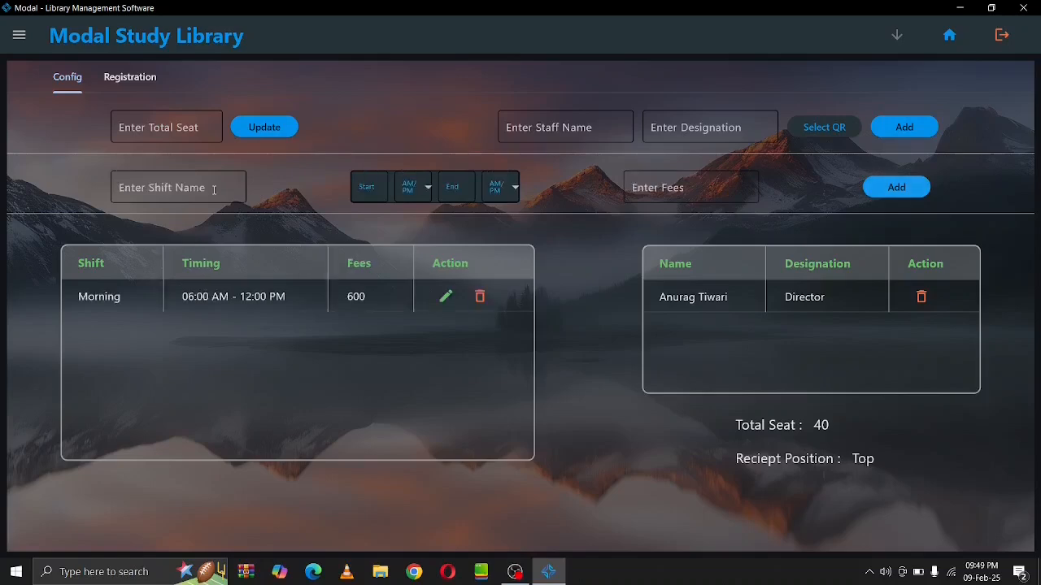
pyautogui.click(148, 200)
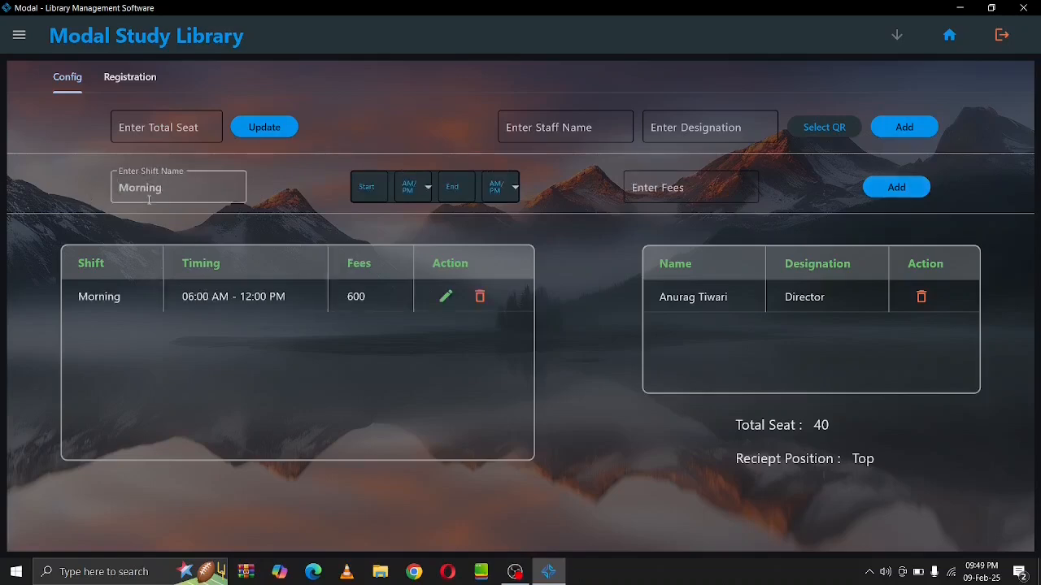
# Add an Evening shift from 12 PM to 6 PM with fee 600, then go to the home dashboard
pyautogui.write('Evening')
pyautogui.press('Tab')
pyautogui.write('1')
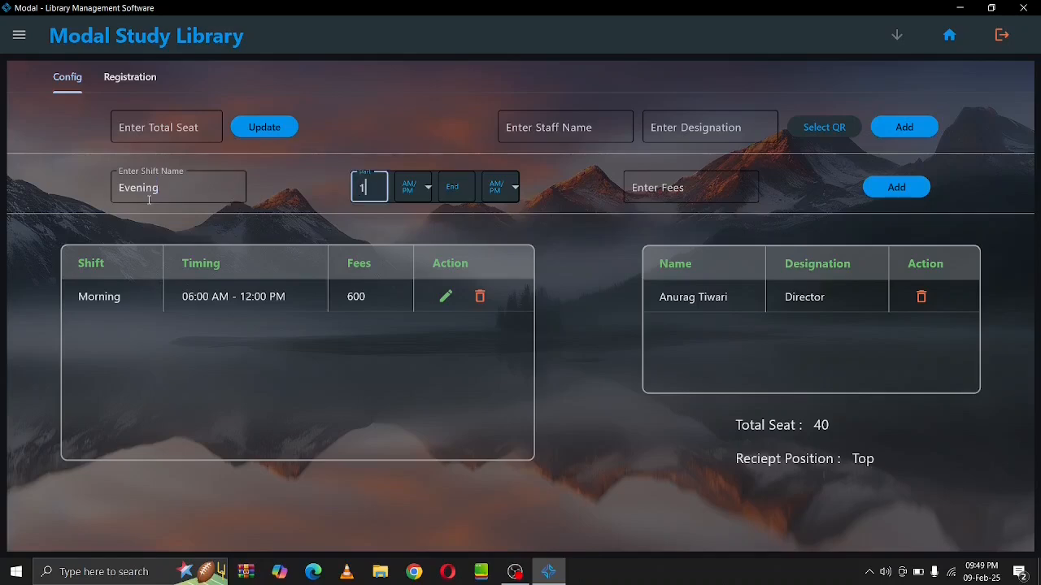
pyautogui.write('2')
pyautogui.press('Tab')
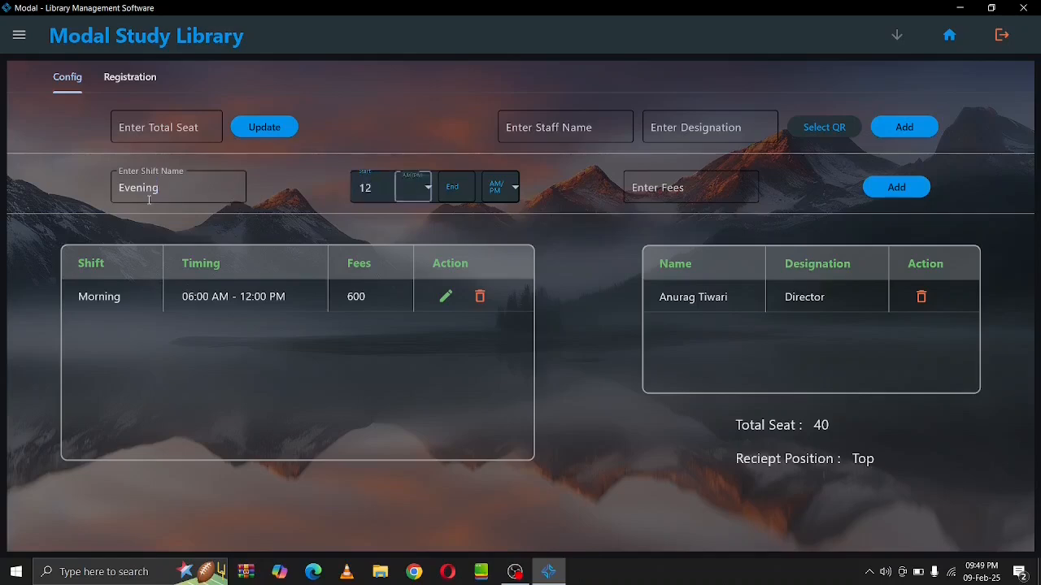
pyautogui.press('Return')
pyautogui.press('Down')
pyautogui.press('Return')
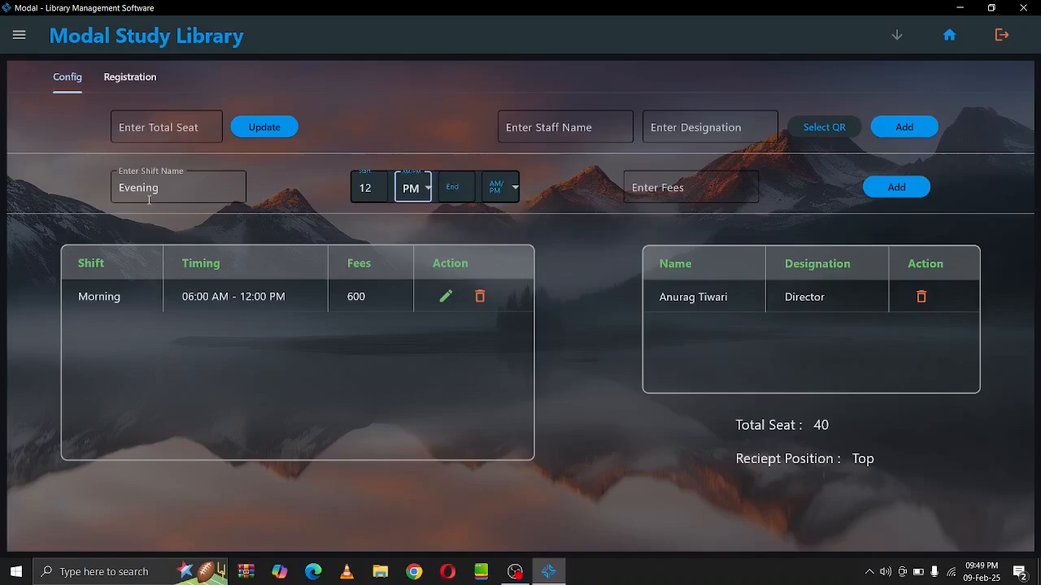
pyautogui.press('Tab')
pyautogui.write('6')
pyautogui.press('Tab')
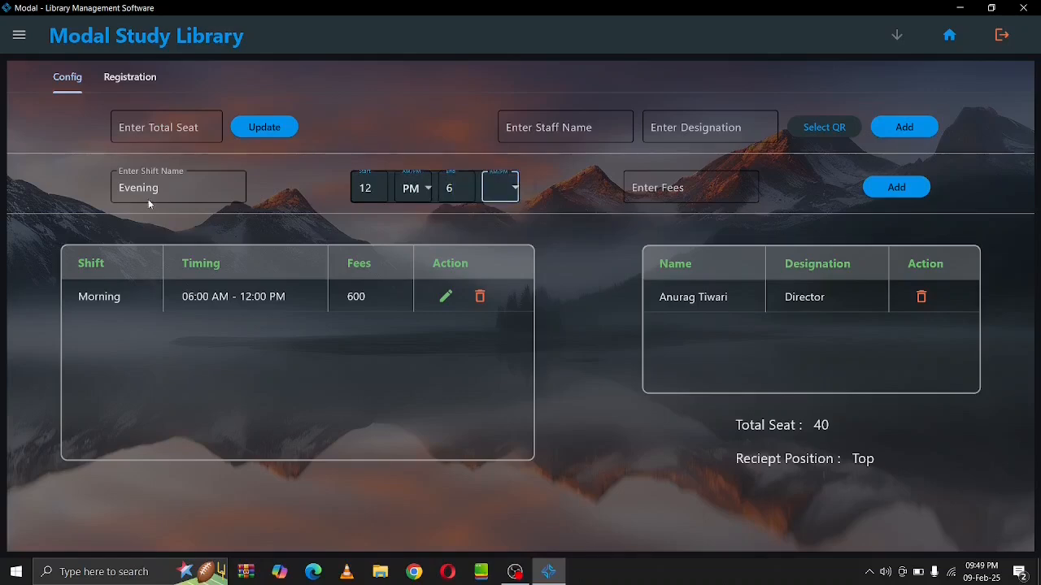
pyautogui.press('Return')
pyautogui.press('Down')
pyautogui.press('Return')
pyautogui.press('Tab')
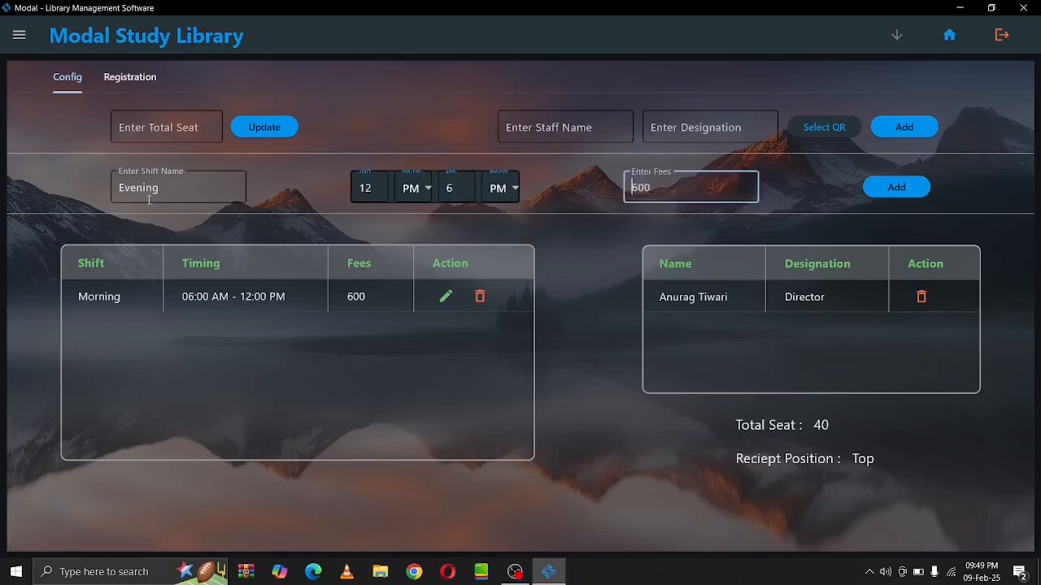
pyautogui.write('600')
pyautogui.press('Tab')
pyautogui.press('Return')
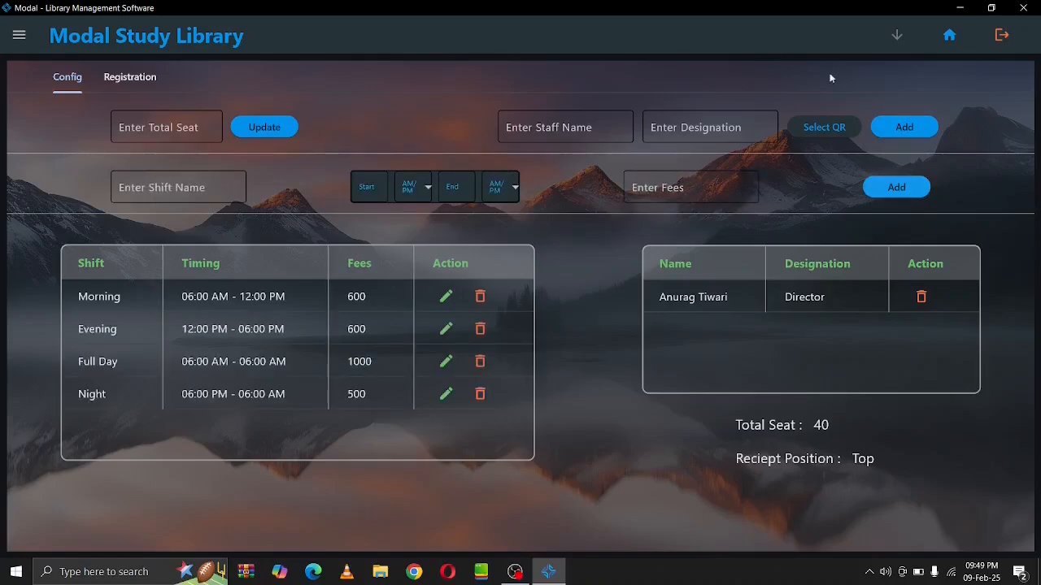
pyautogui.click(949, 36)
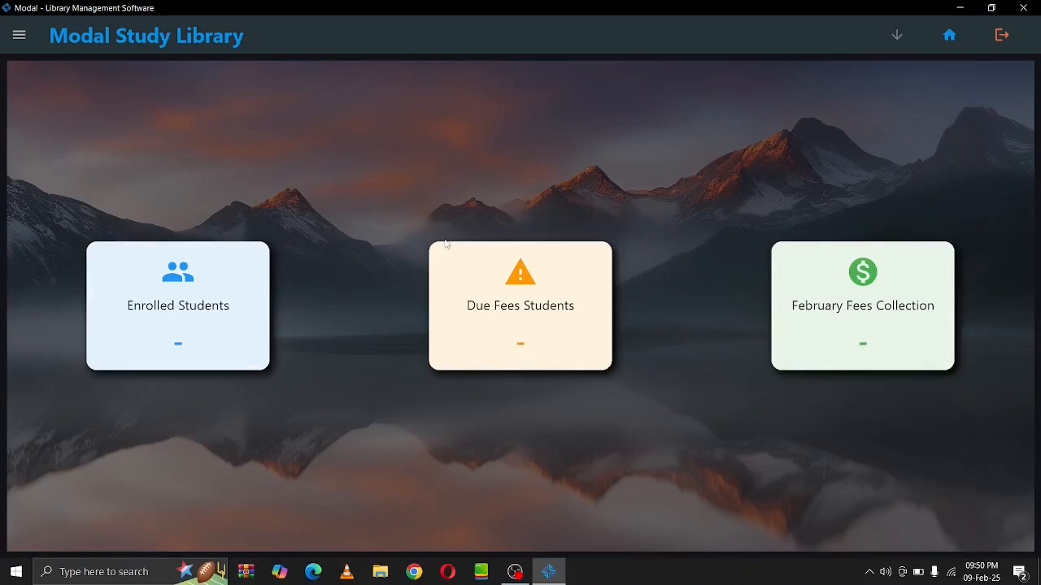
# Open Admission under STUDENTS in the navigation drawer
pyautogui.click(12, 34)
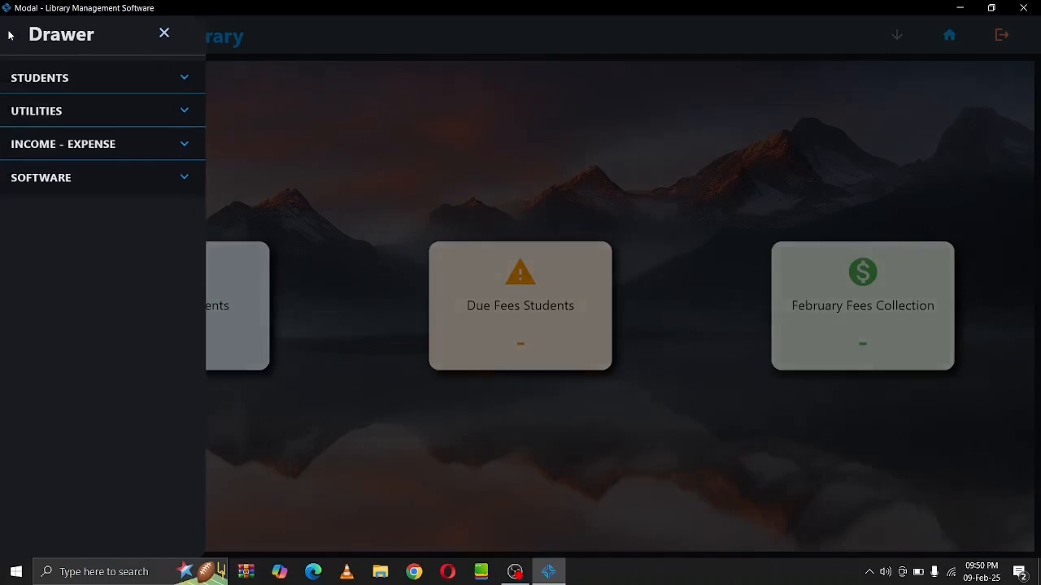
pyautogui.click(183, 86)
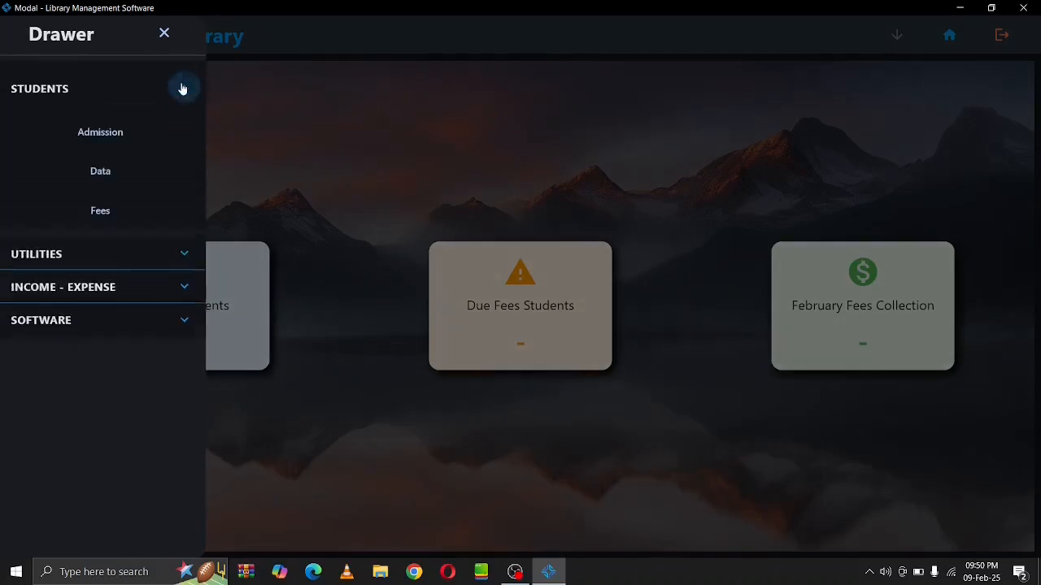
pyautogui.click(132, 132)
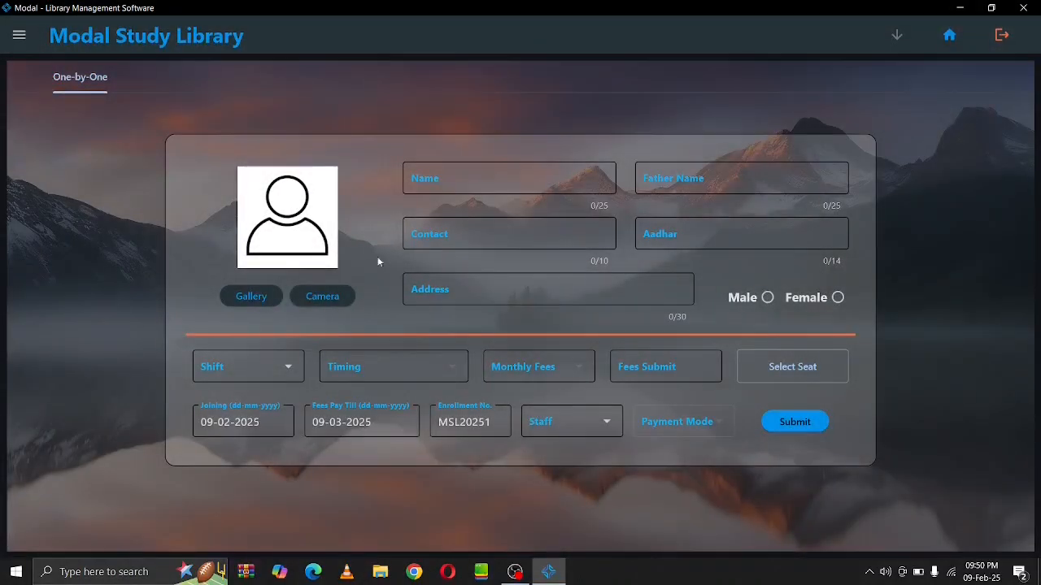
# Enter the student's name, father's name, contact number, Aadhar number and address
pyautogui.click(451, 174)
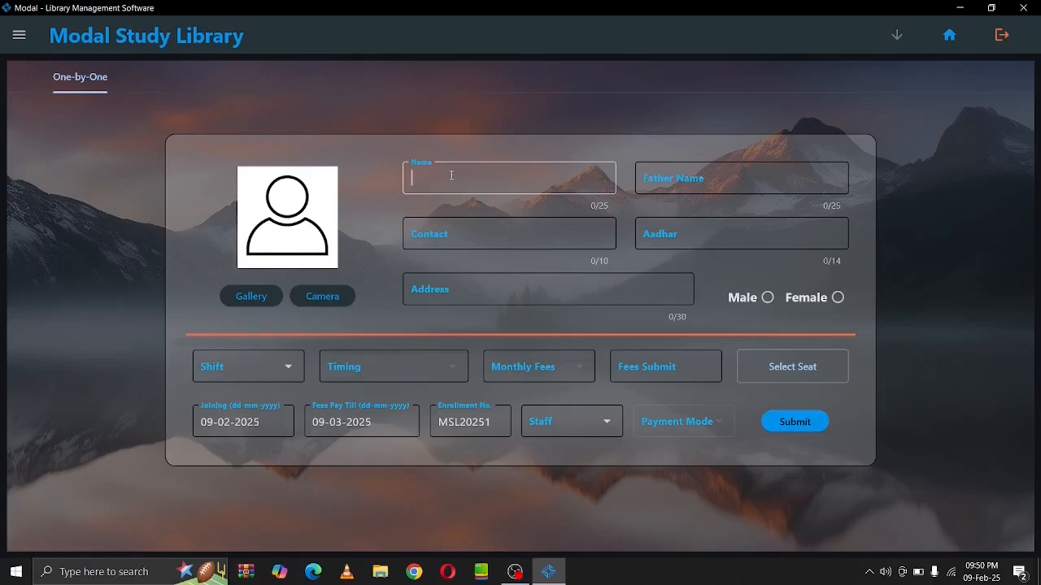
pyautogui.press('Tab')
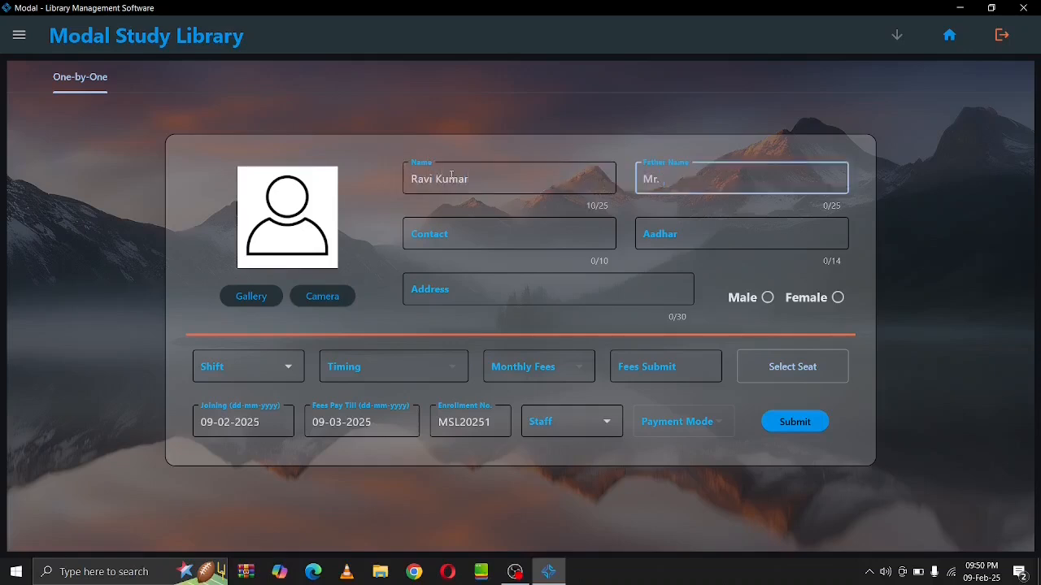
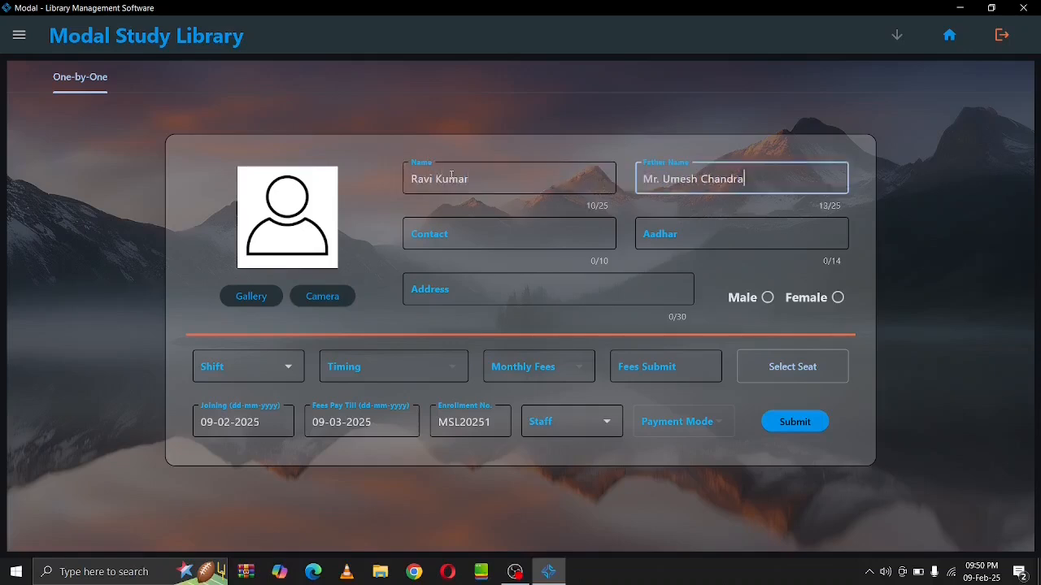
pyautogui.press('Tab')
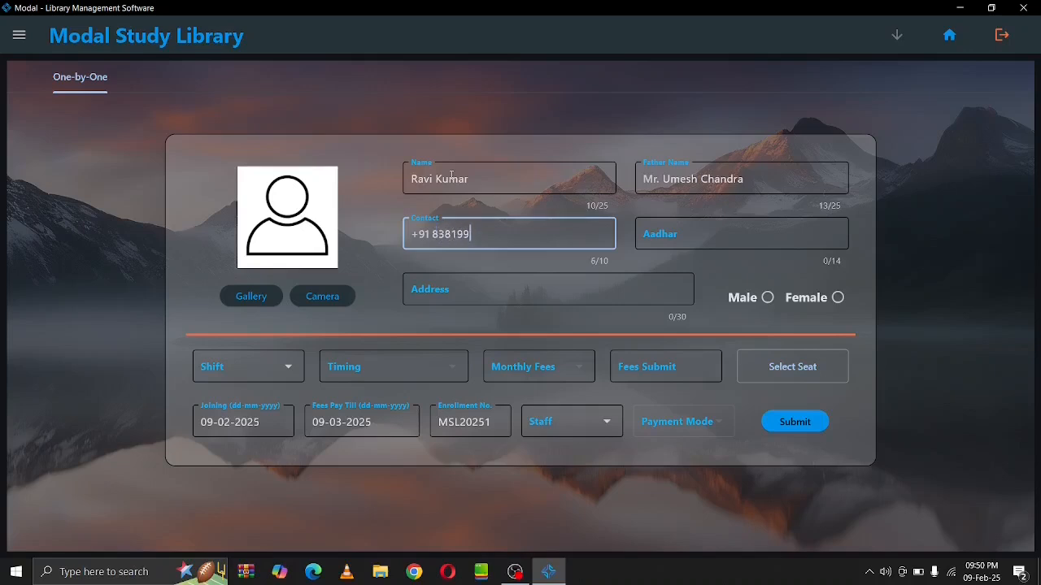
pyautogui.press('Tab')
pyautogui.write('1111-1111-1111')
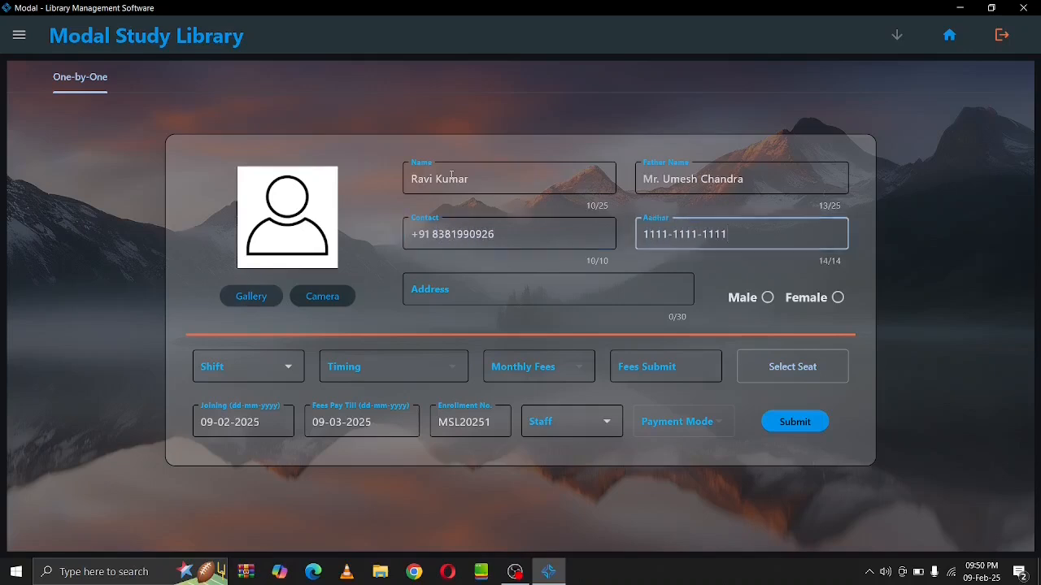
pyautogui.press('Tab')
pyautogui.write('Orai Jalaun')
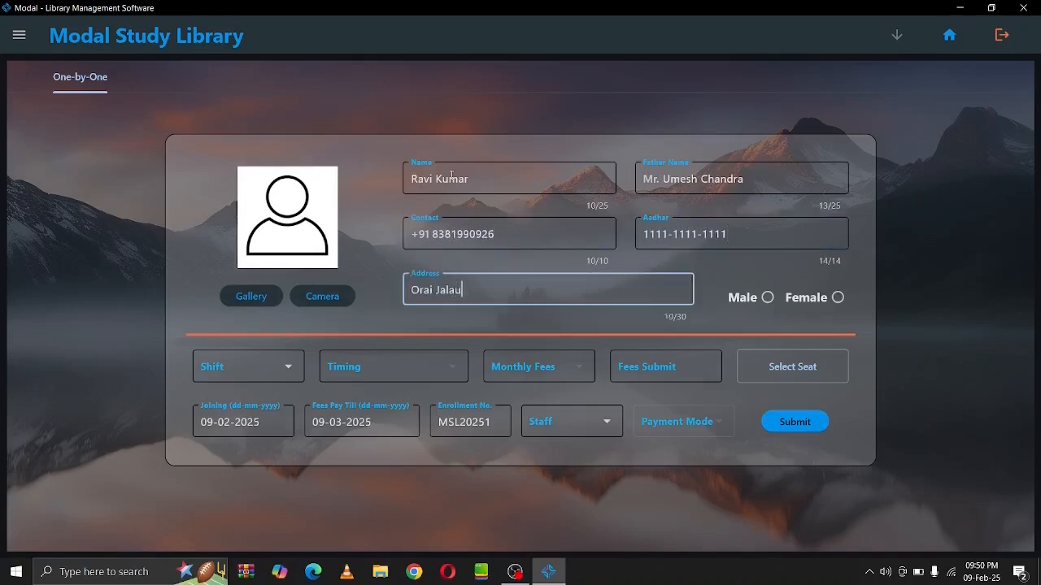
pyautogui.press('Tab')
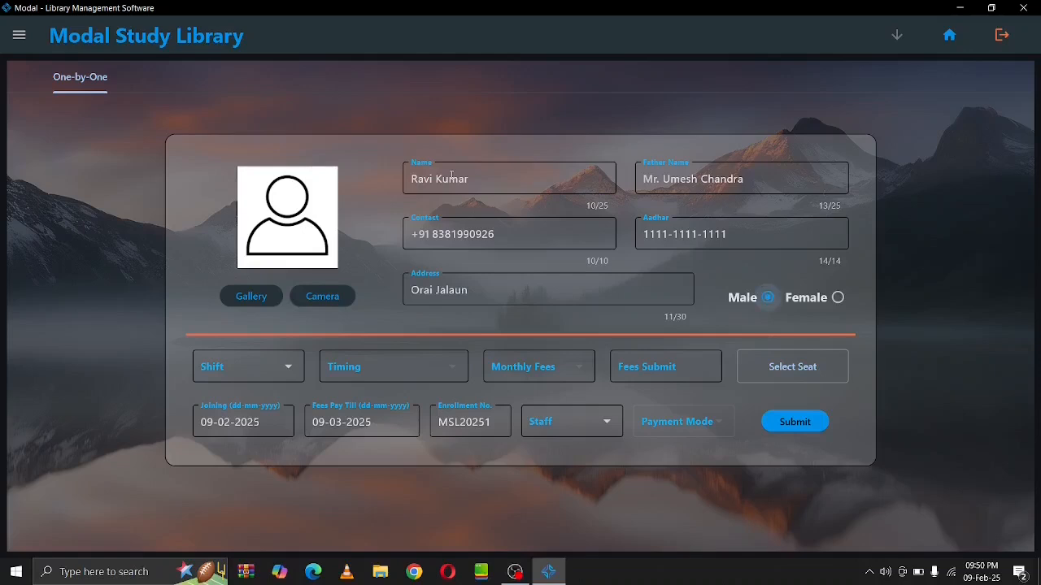
# Choose the Morning shift, 06:00 AM - 12:00 PM timing and 600 monthly fee, clearing the paid amount
pyautogui.click(269, 380)
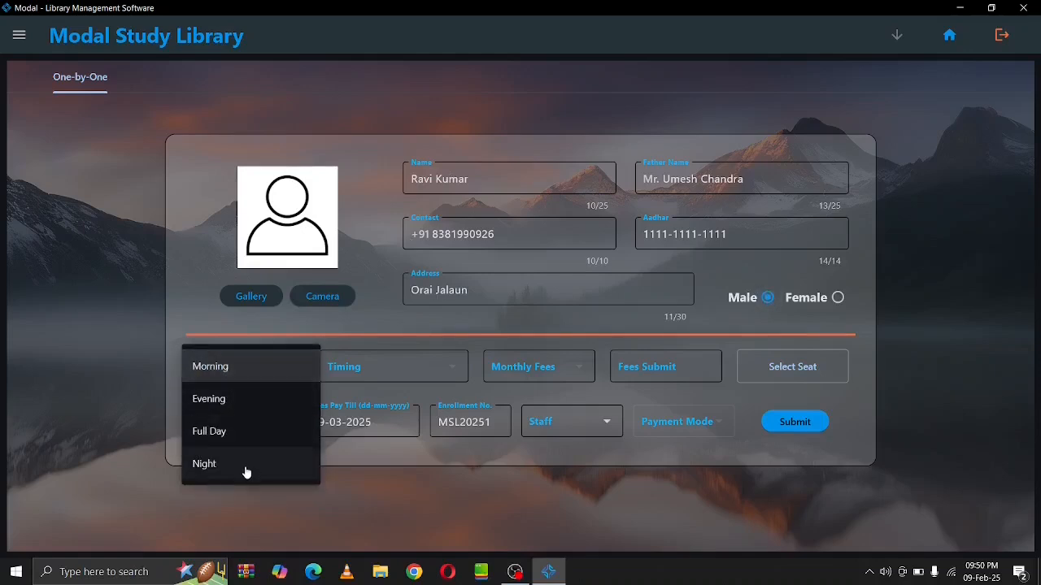
pyautogui.click(251, 370)
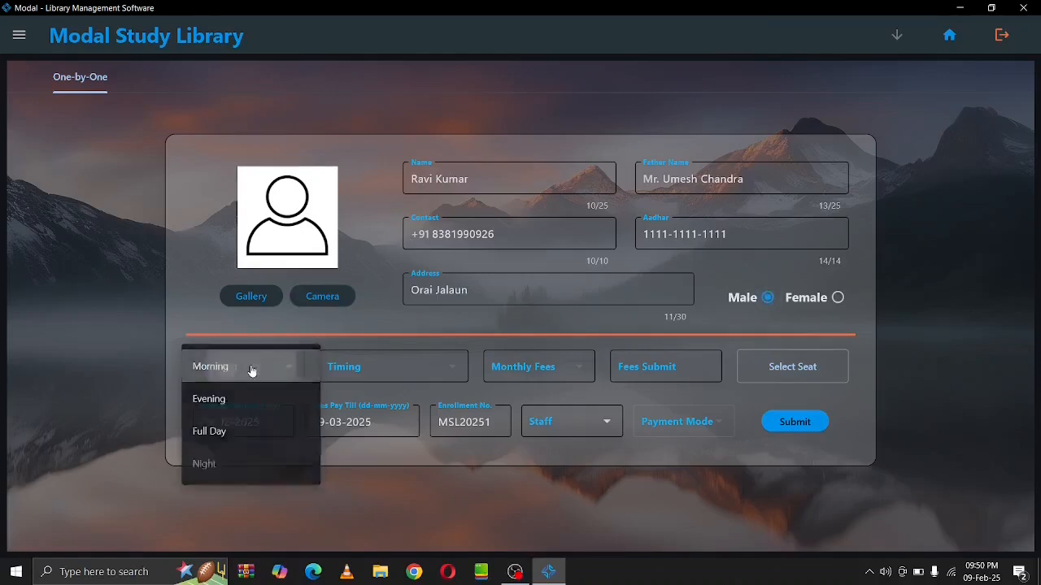
pyautogui.click(341, 367)
pyautogui.click(341, 367)
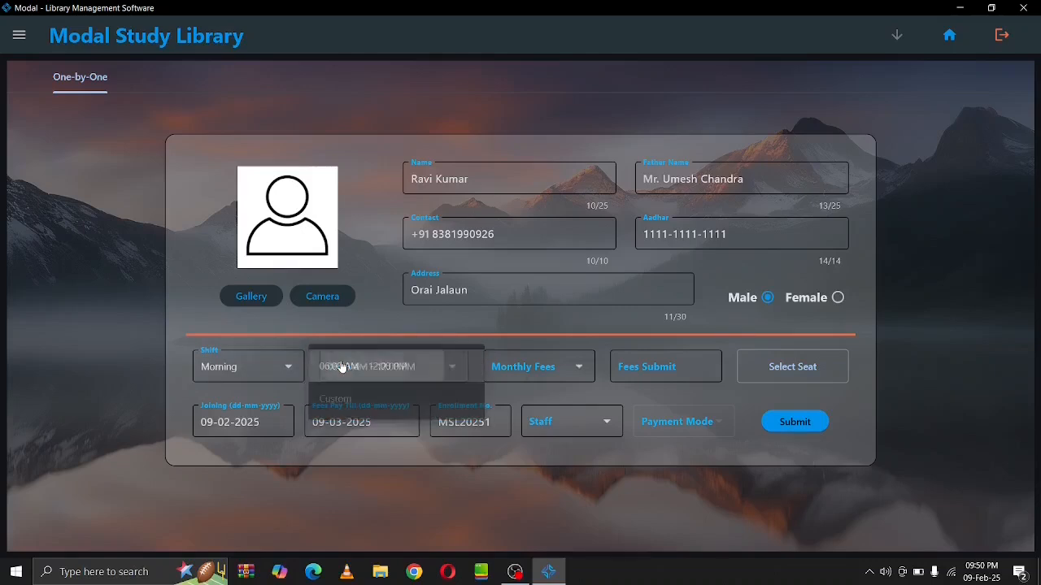
pyautogui.click(530, 366)
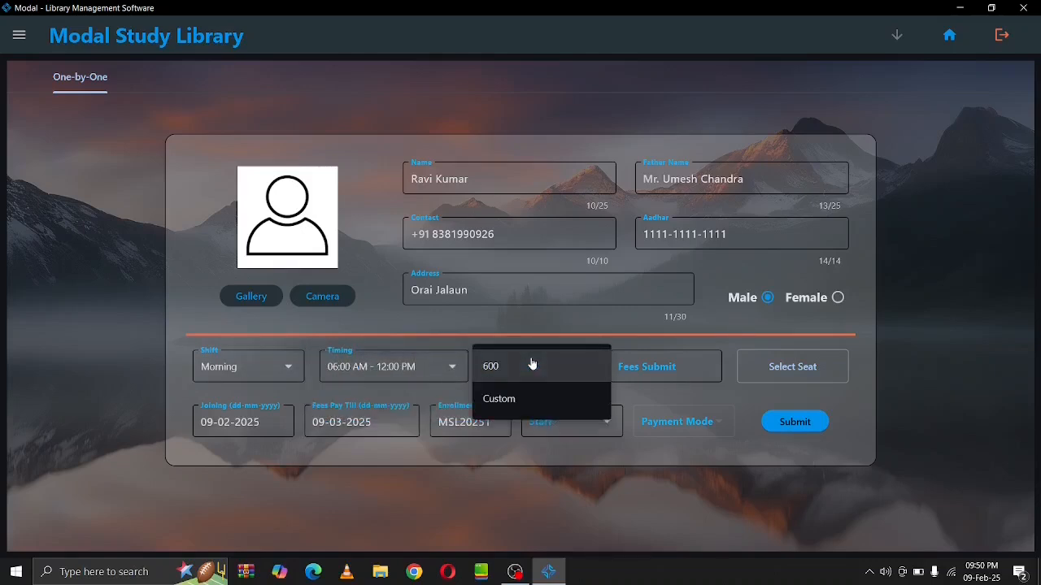
pyautogui.click(530, 366)
pyautogui.click(683, 373)
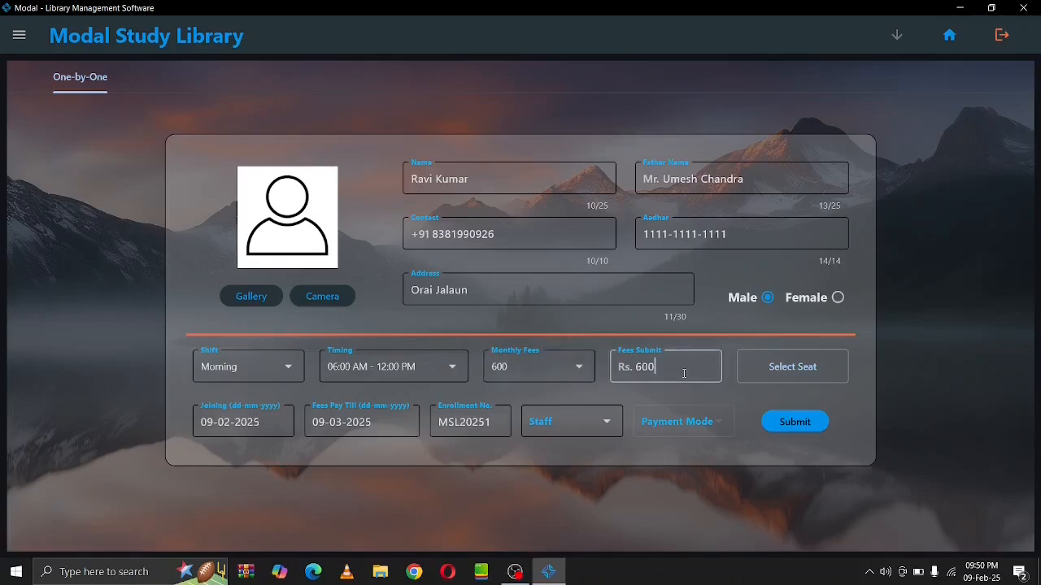
pyautogui.press('BackSpace')
pyautogui.press('BackSpace')
pyautogui.press('BackSpace')
# Enter Rs. 500 as paid, assign seat S1 and select the only staff member
pyautogui.write('500')
pyautogui.click(795, 373)
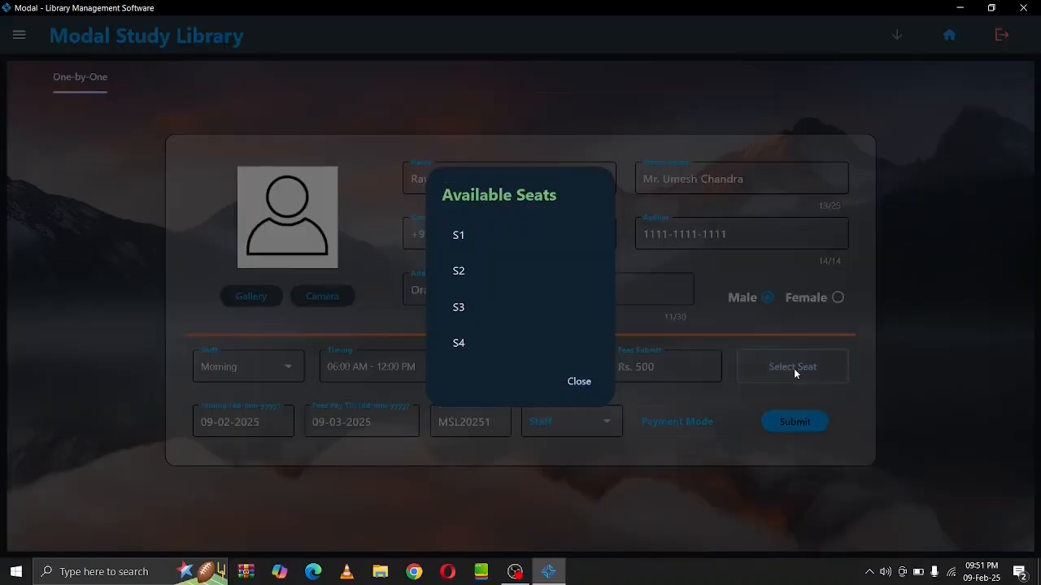
pyautogui.click(532, 235)
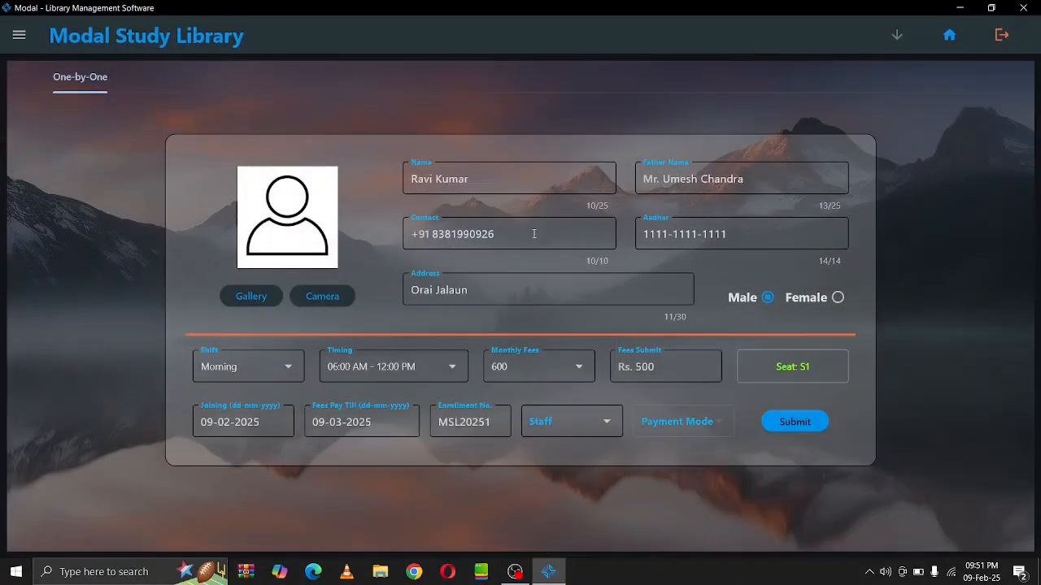
pyautogui.click(560, 436)
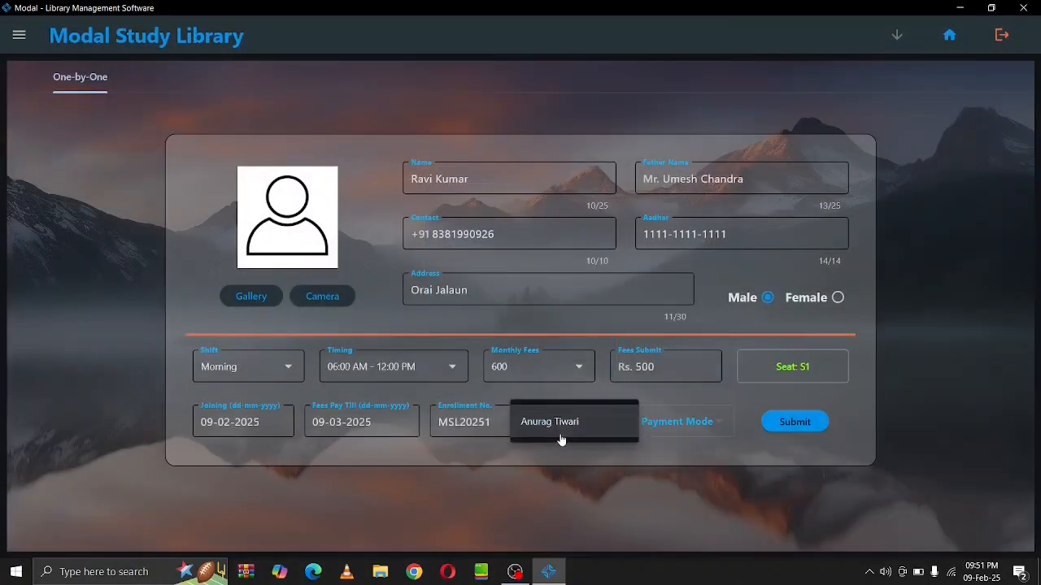
pyautogui.click(561, 437)
# Set the payment mode to Cash instead of online and submit the admission
pyautogui.click(672, 442)
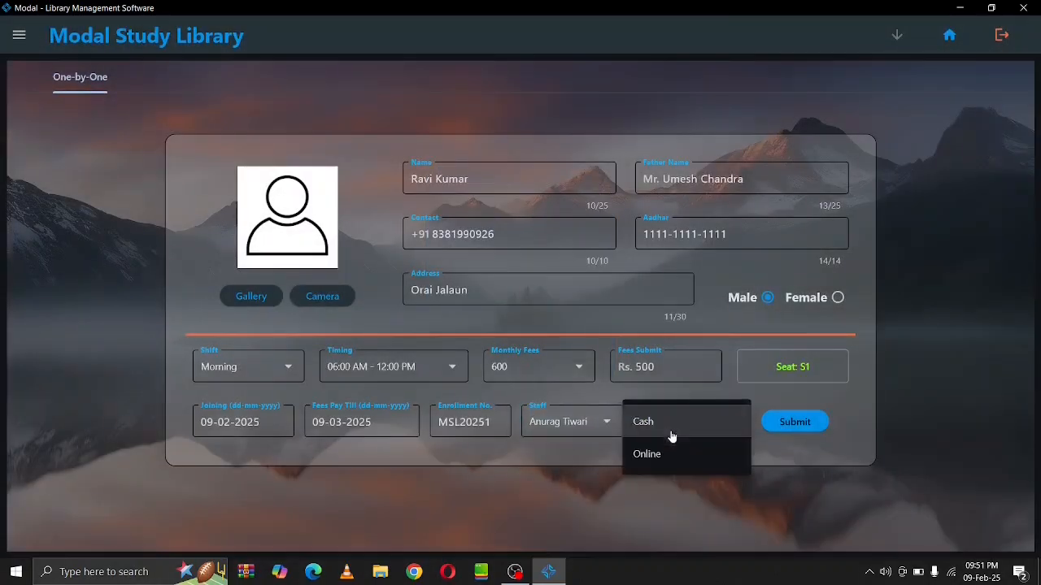
pyautogui.click(674, 464)
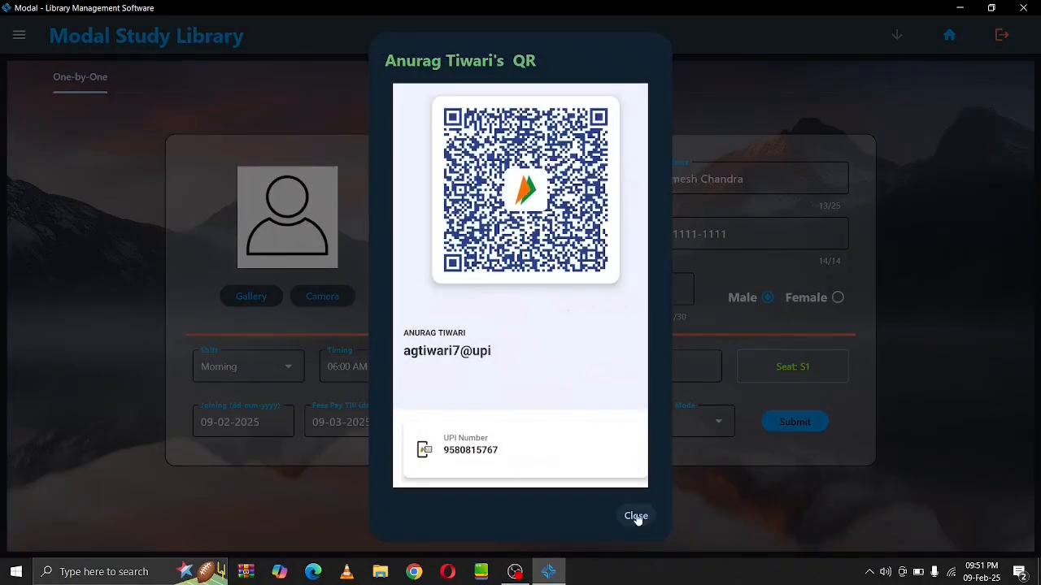
pyautogui.click(636, 516)
pyautogui.click(695, 424)
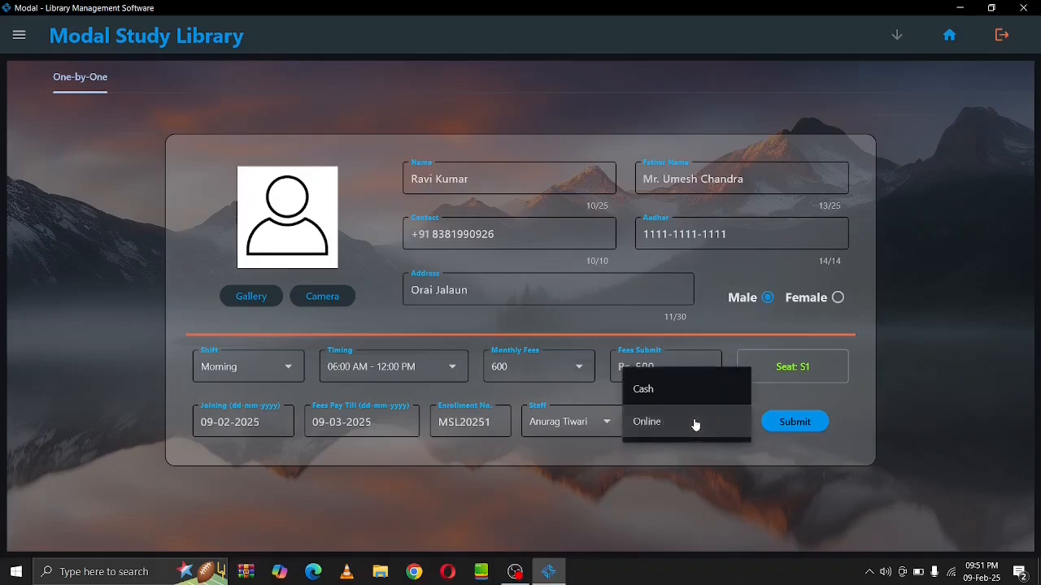
pyautogui.click(688, 391)
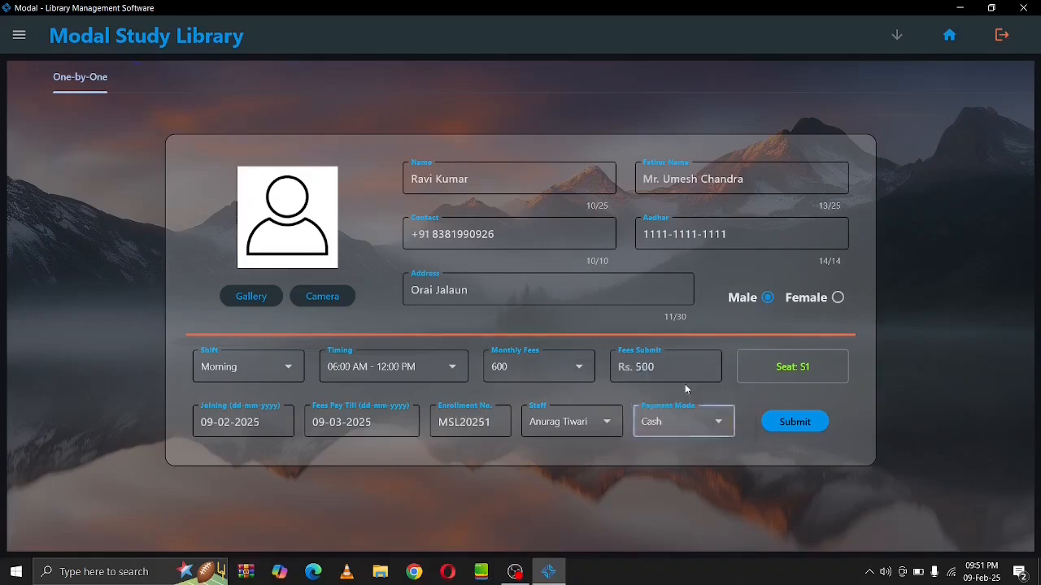
pyautogui.click(767, 421)
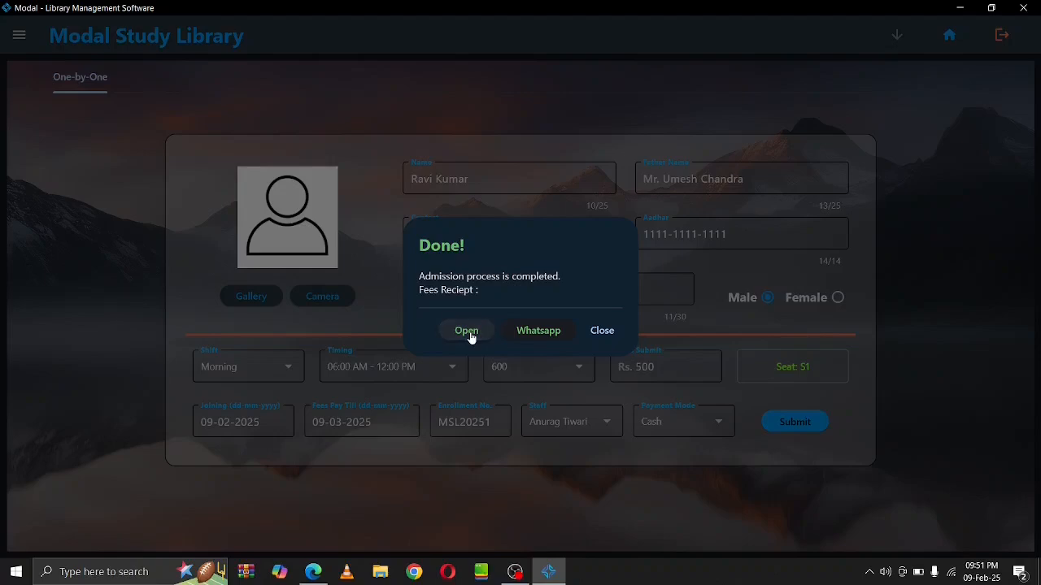
pyautogui.click(468, 332)
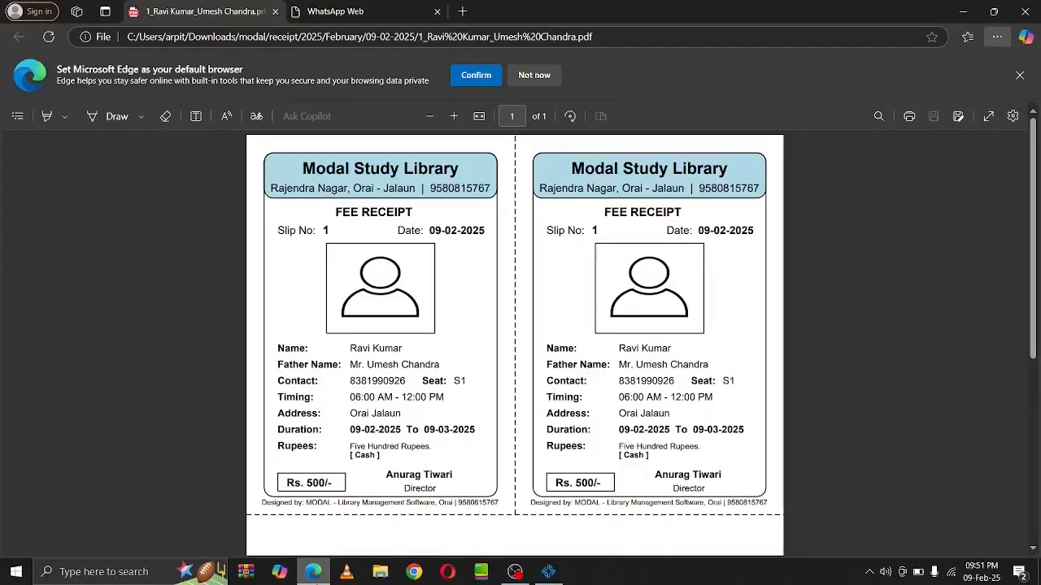
pyautogui.click(1019, 76)
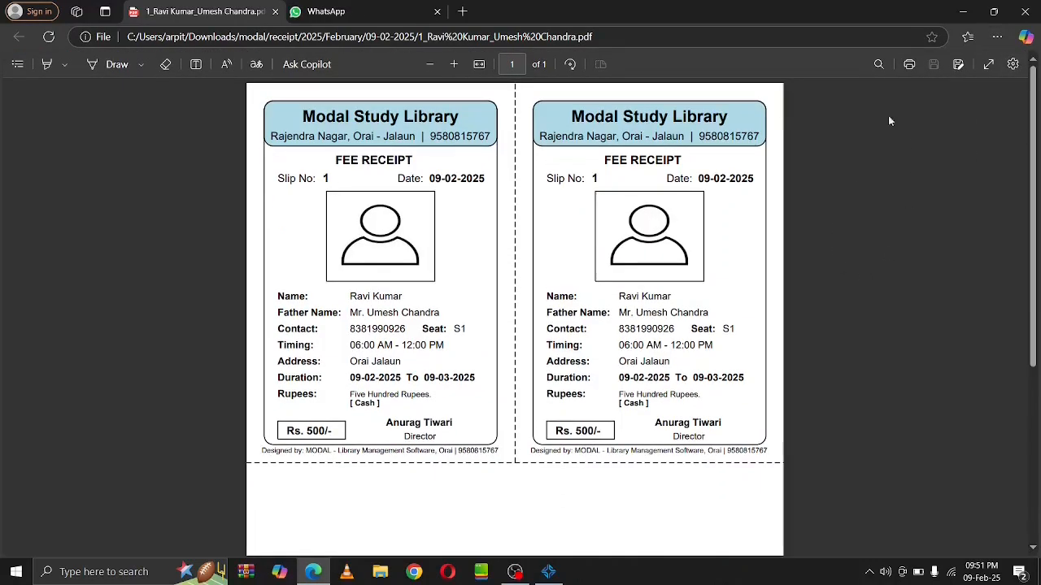
pyautogui.click(1024, 12)
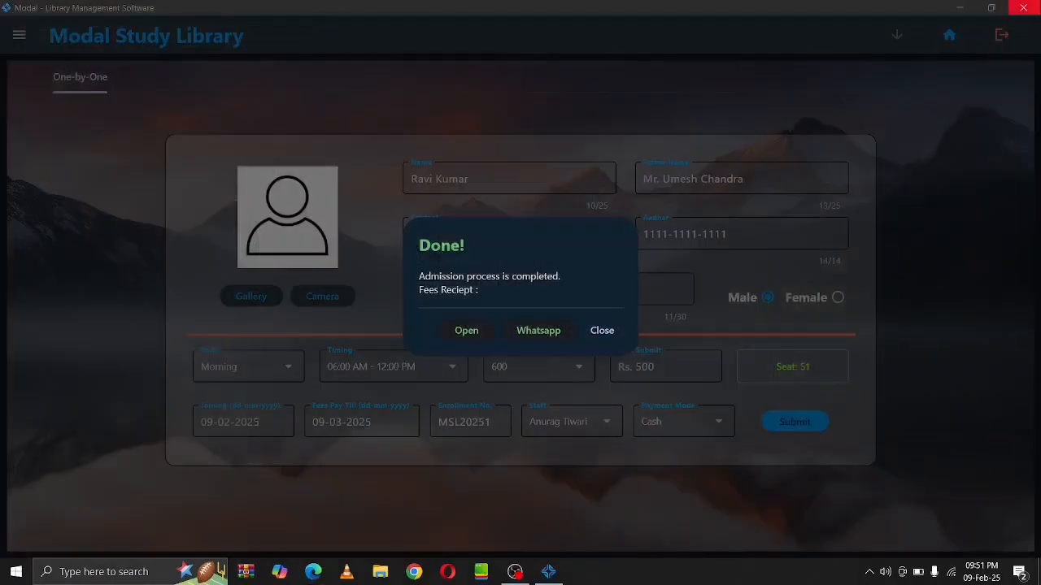
# Send the fee receipt image to the Airtel chat on WhatsApp Web and view it full-size
pyautogui.click(545, 332)
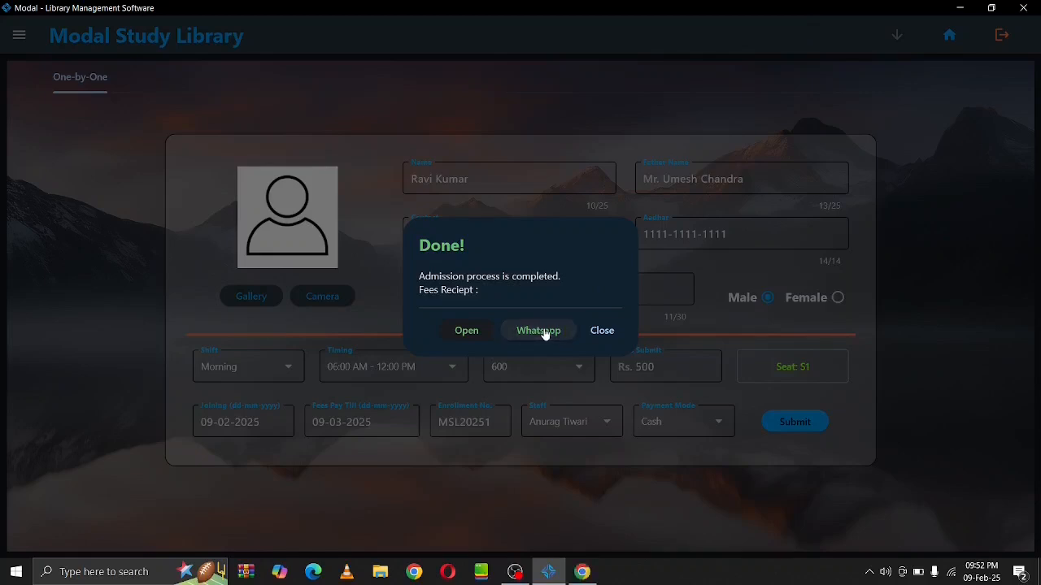
pyautogui.click(579, 573)
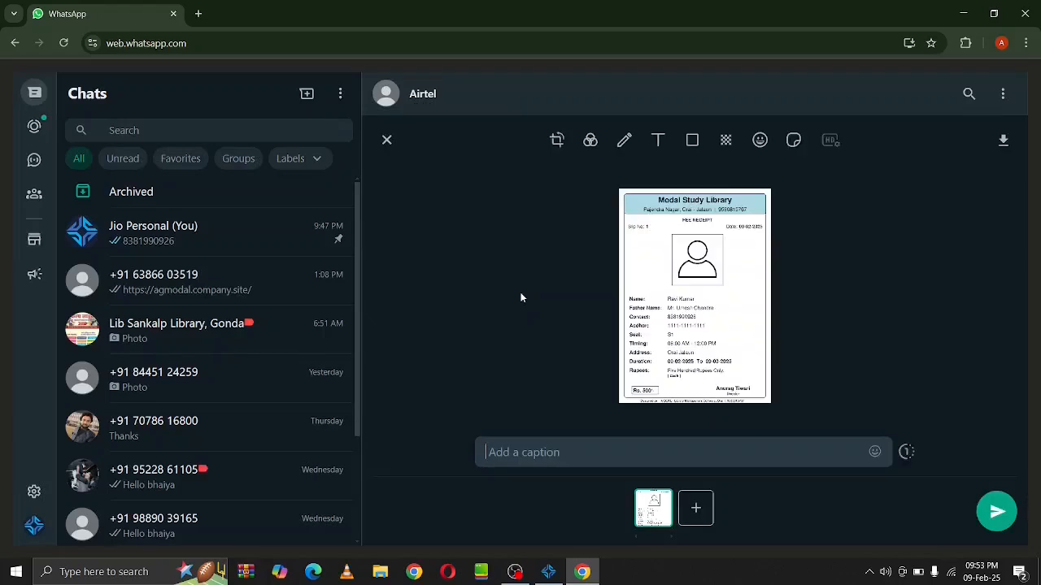
pyautogui.press('Return')
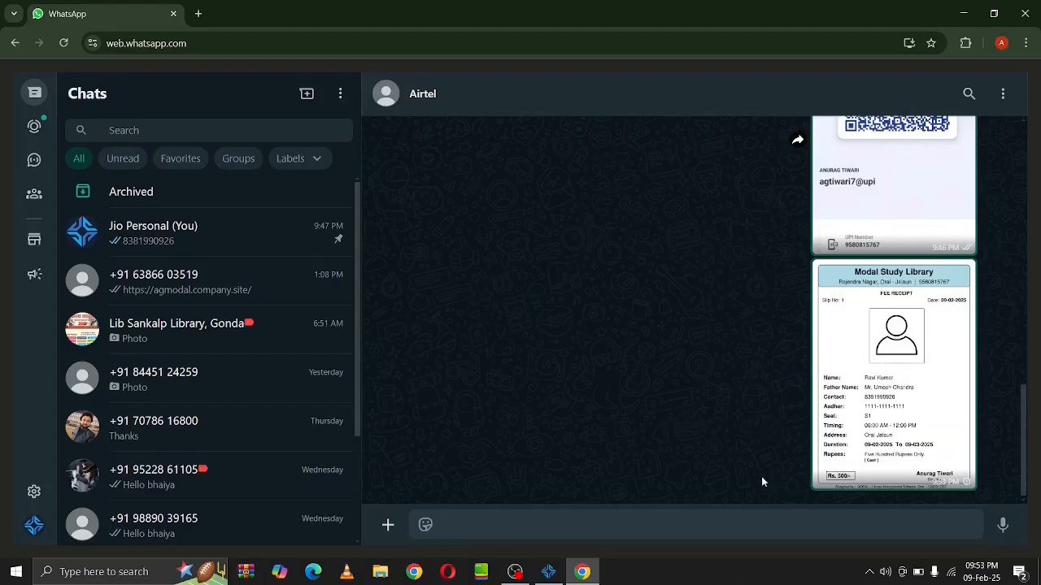
pyautogui.click(872, 421)
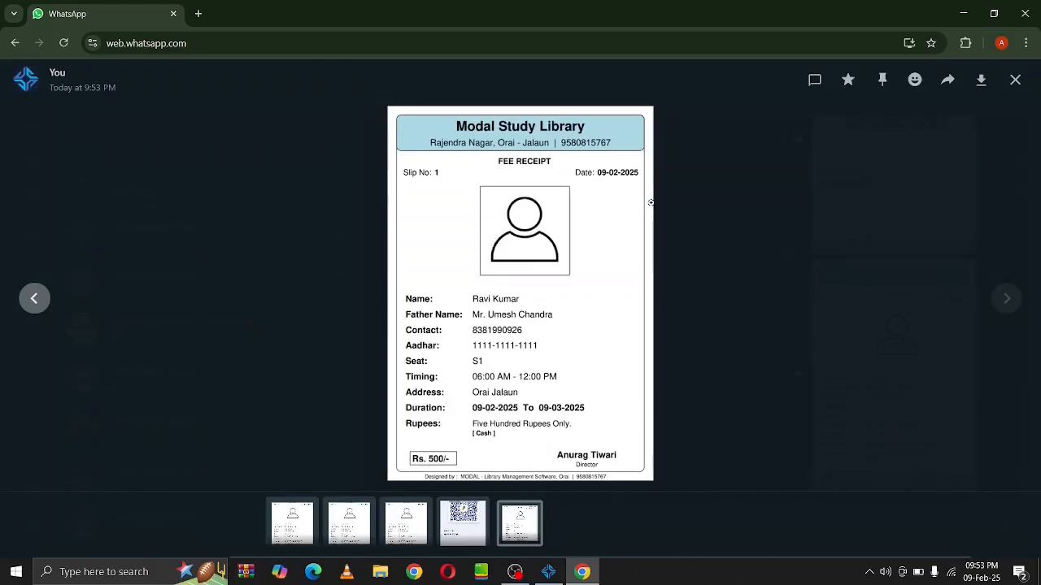
pyautogui.click(1019, 80)
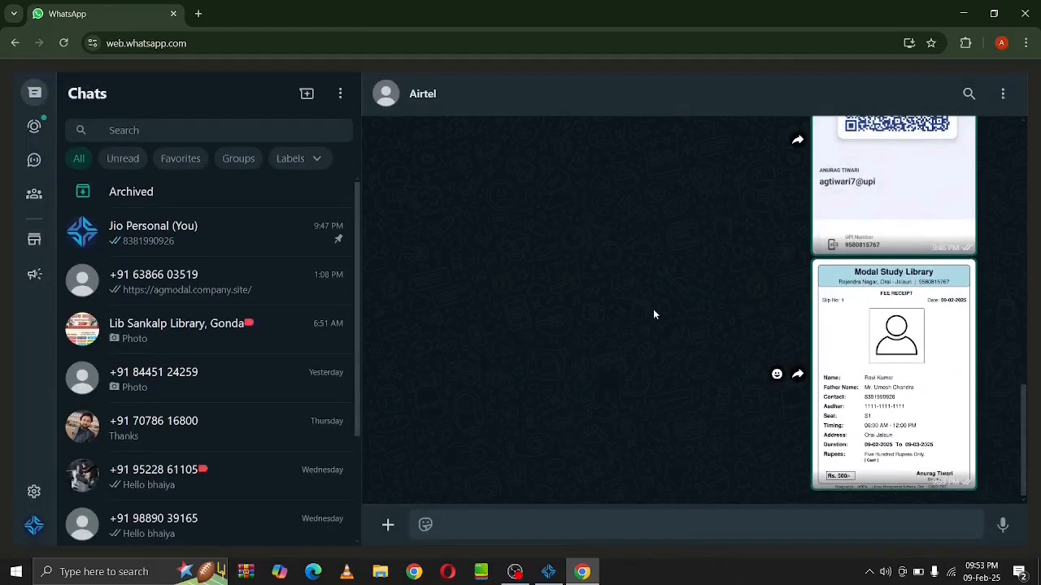
# Close WhatsApp, dismiss the admission notice, and search student Data for 'Ra'
pyautogui.click(1025, 13)
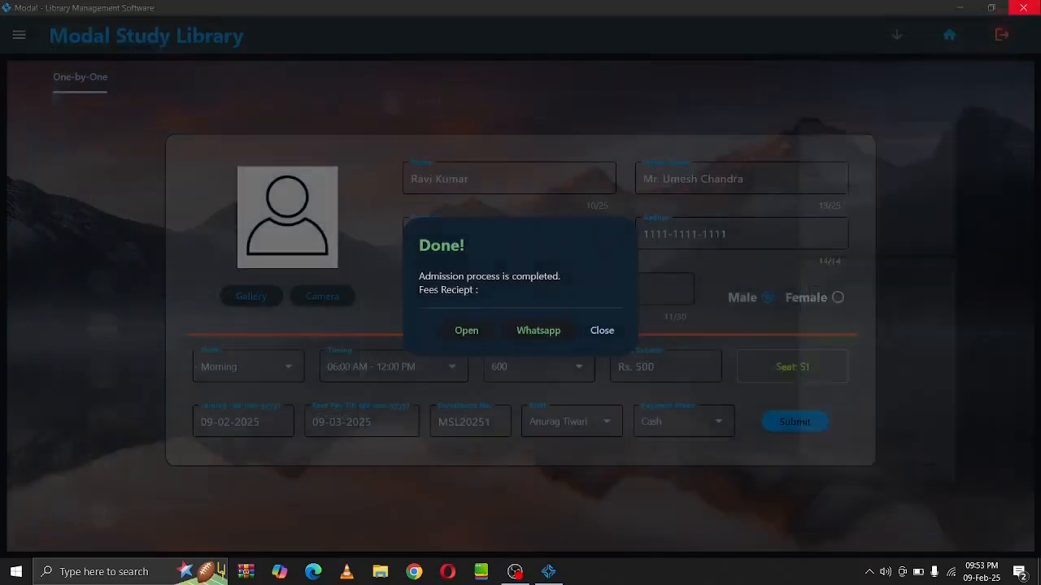
pyautogui.click(600, 332)
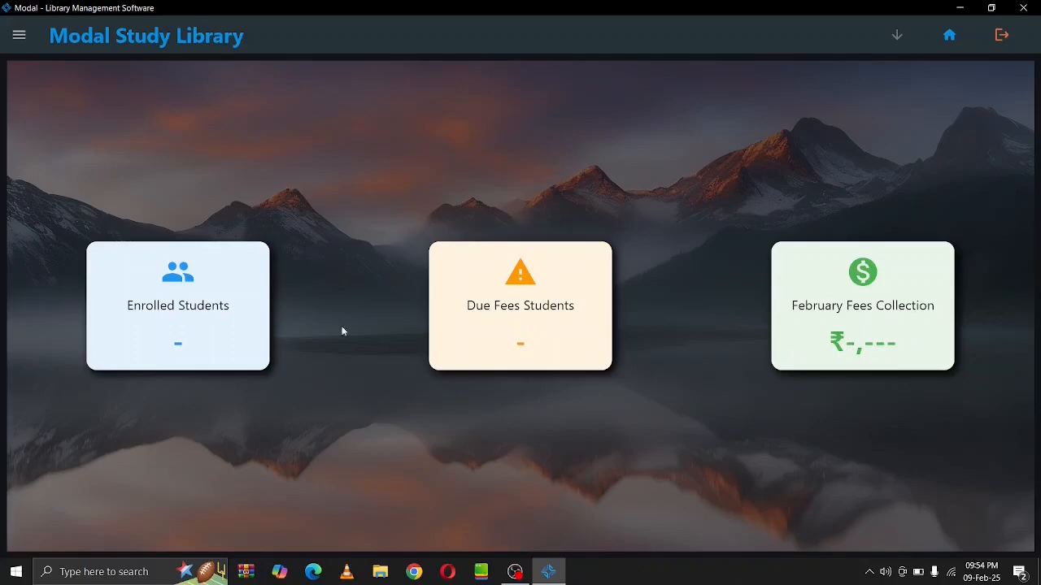
pyautogui.click(22, 36)
pyautogui.click(73, 179)
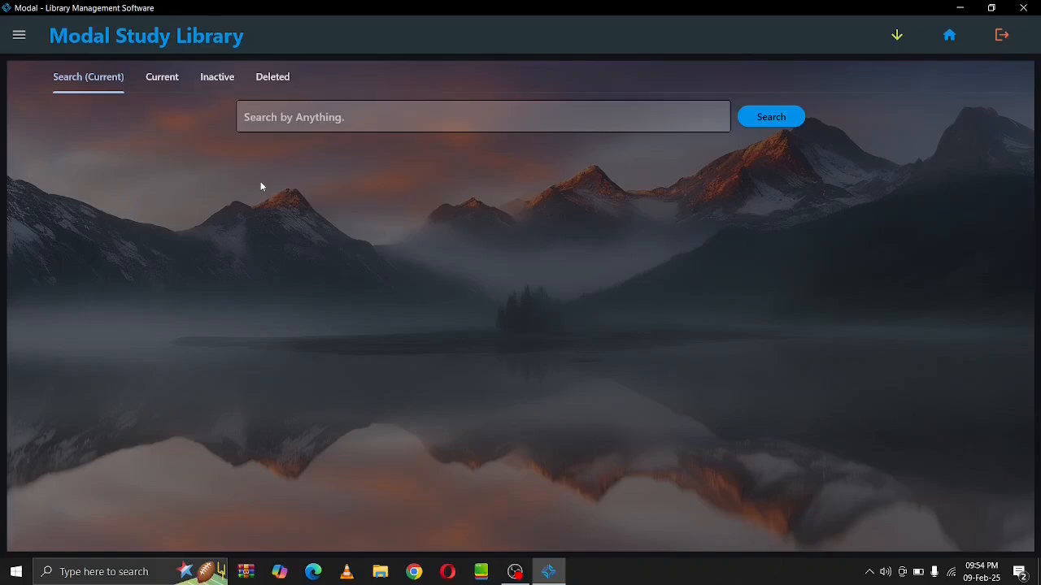
pyautogui.click(283, 118)
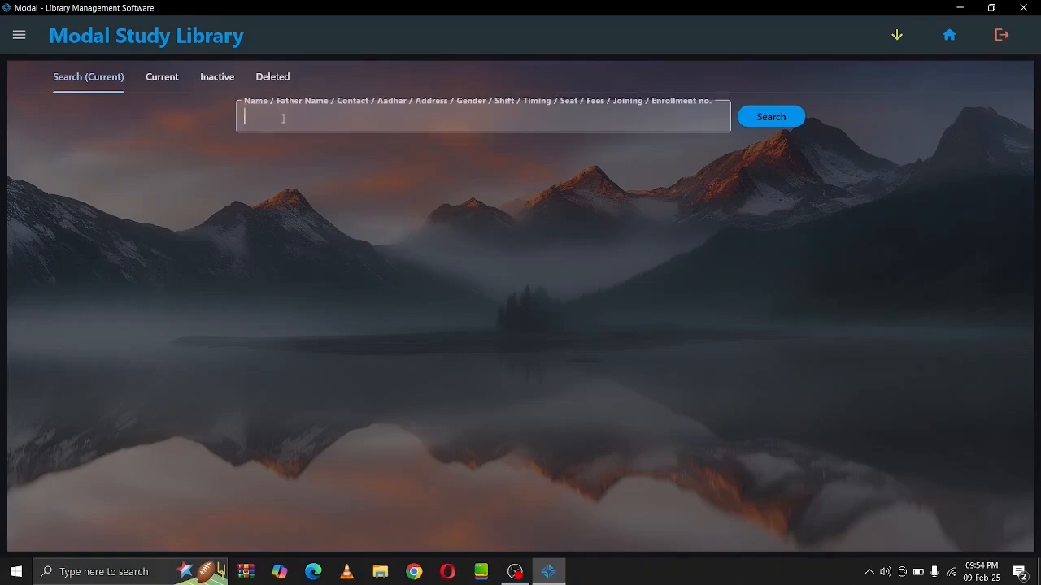
pyautogui.write('Ravi')
pyautogui.press('Return')
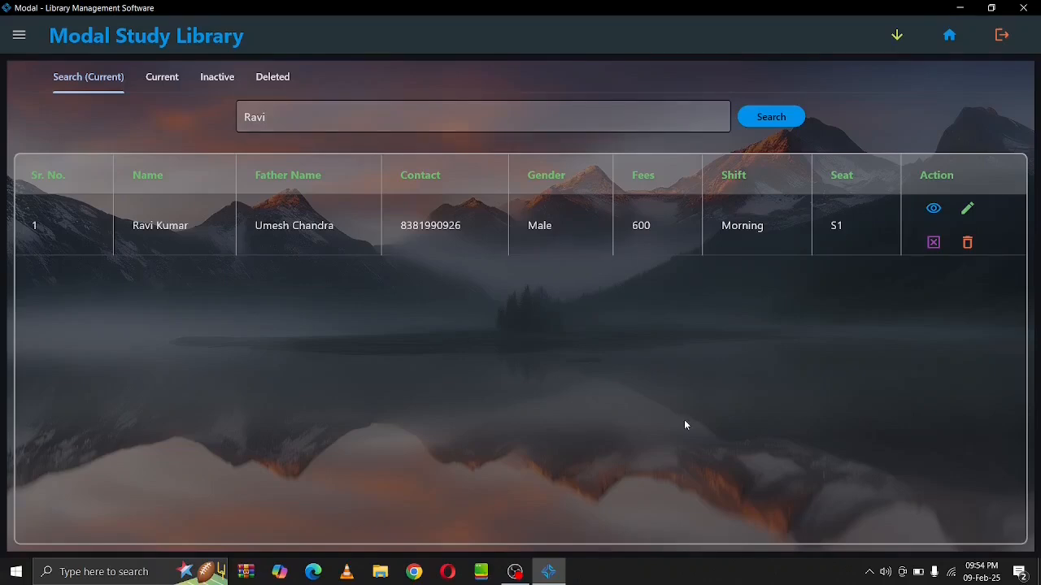
pyautogui.click(933, 210)
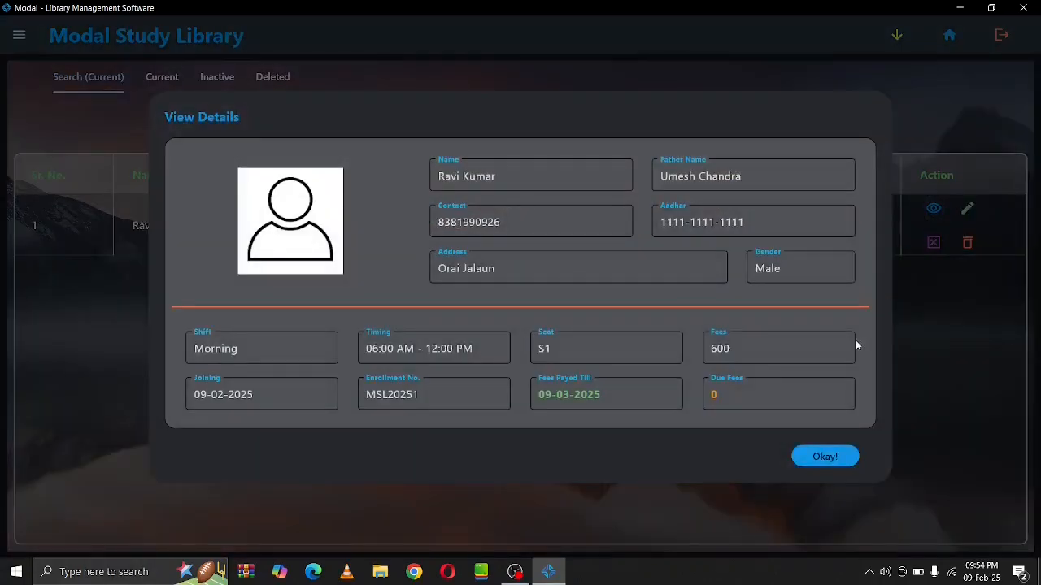
pyautogui.click(825, 457)
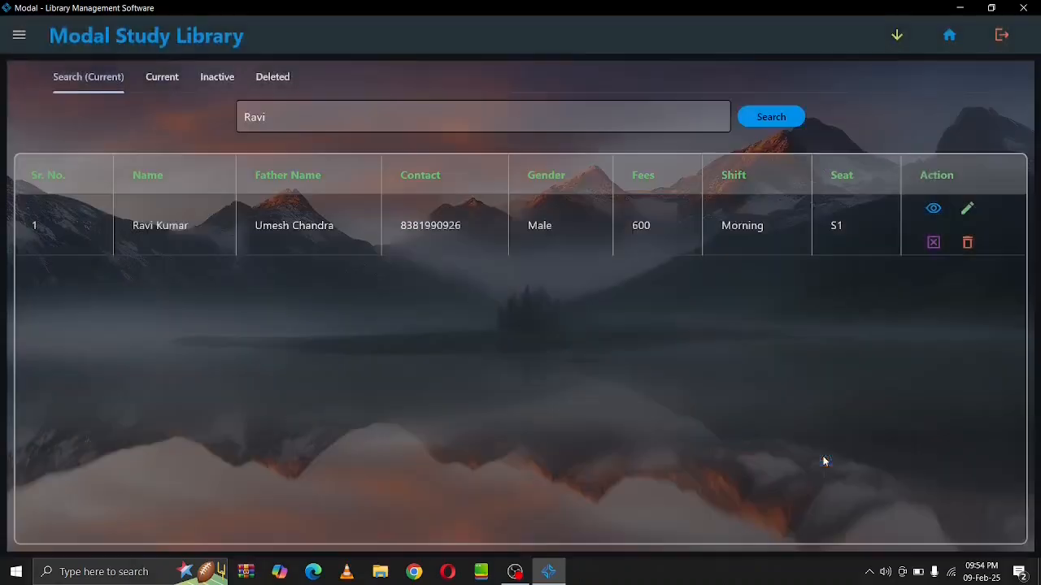
pyautogui.click(968, 210)
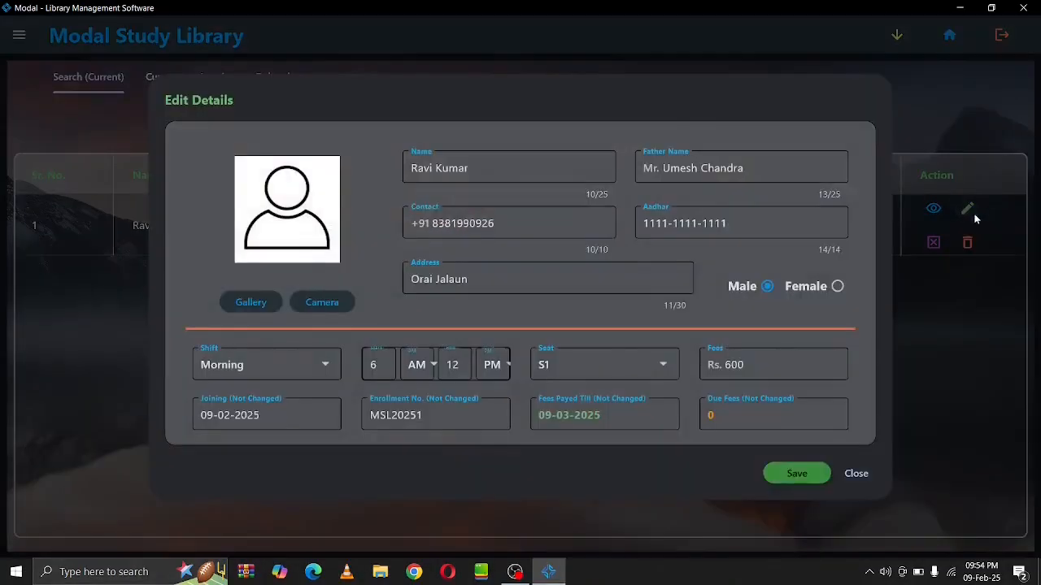
pyautogui.click(855, 474)
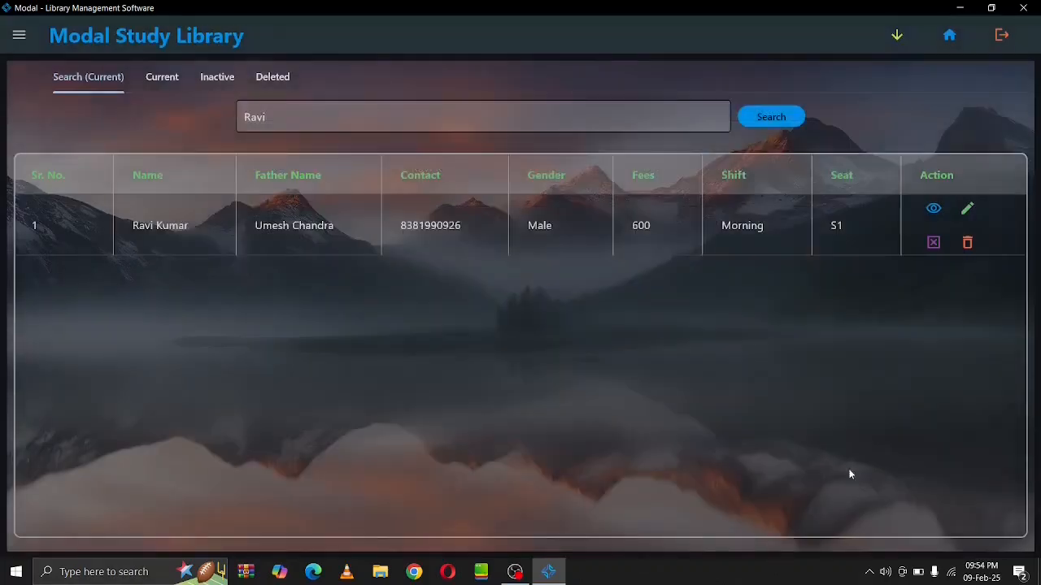
pyautogui.click(932, 243)
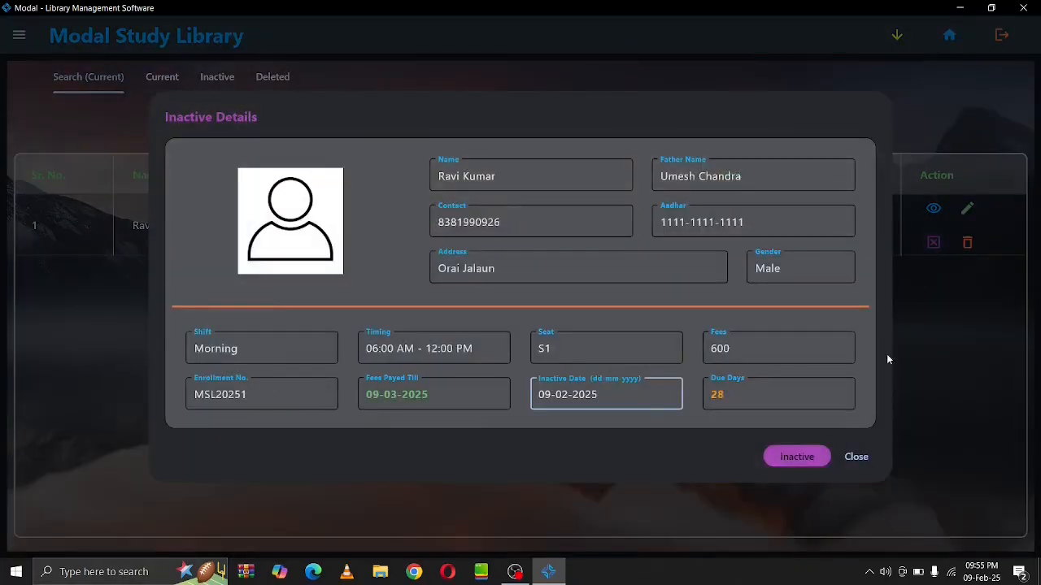
pyautogui.click(857, 459)
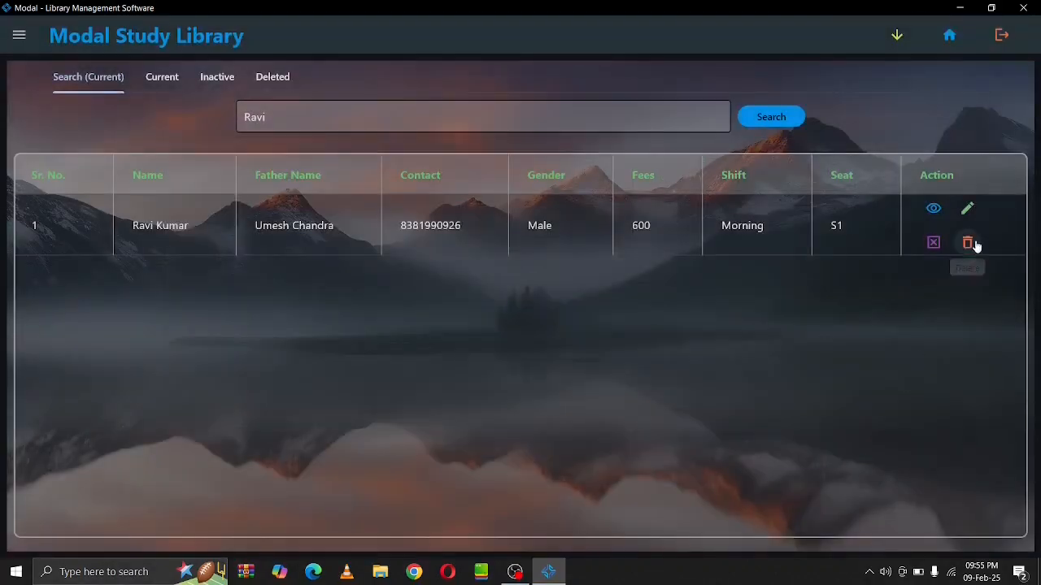
pyautogui.click(969, 244)
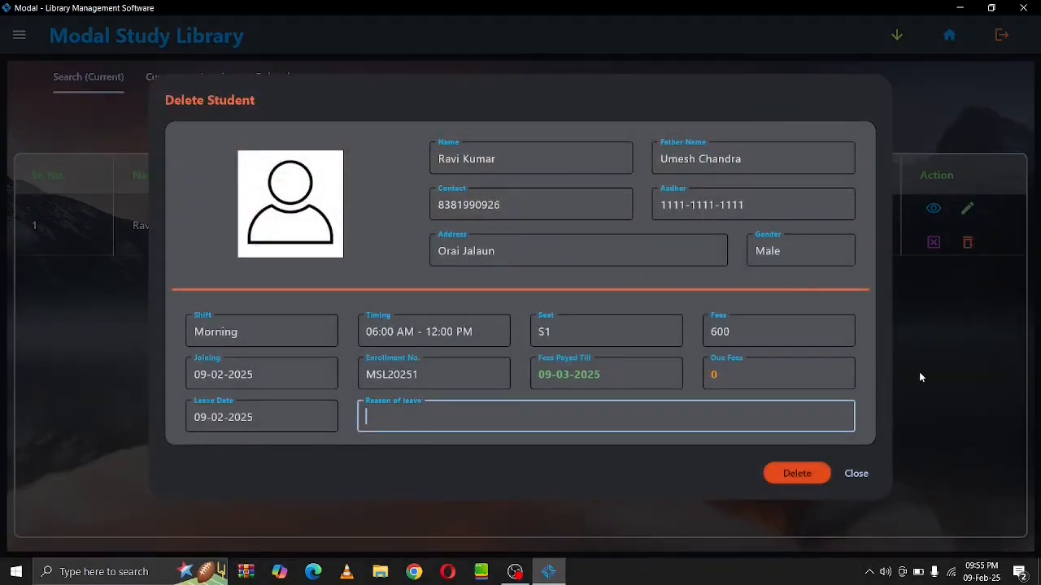
pyautogui.click(855, 474)
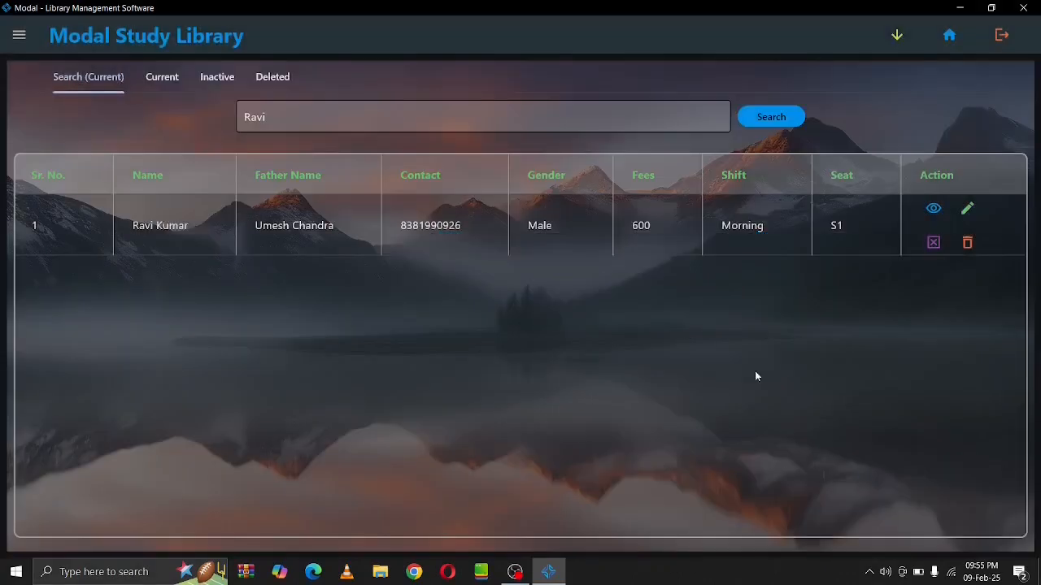
# Review the Current, Inactive and Deleted student lists, ending on the two current students
pyautogui.click(175, 81)
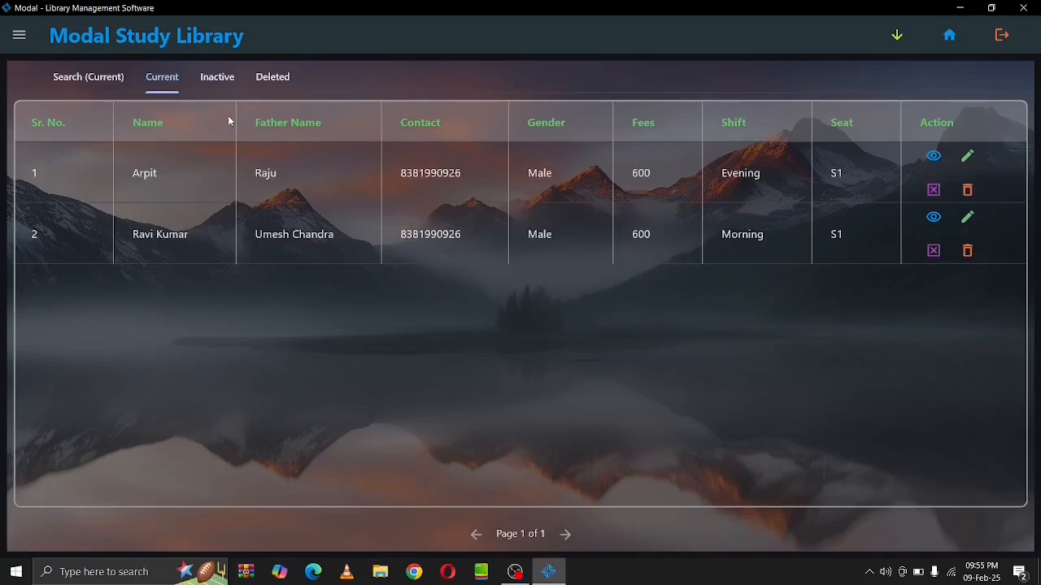
pyautogui.click(229, 87)
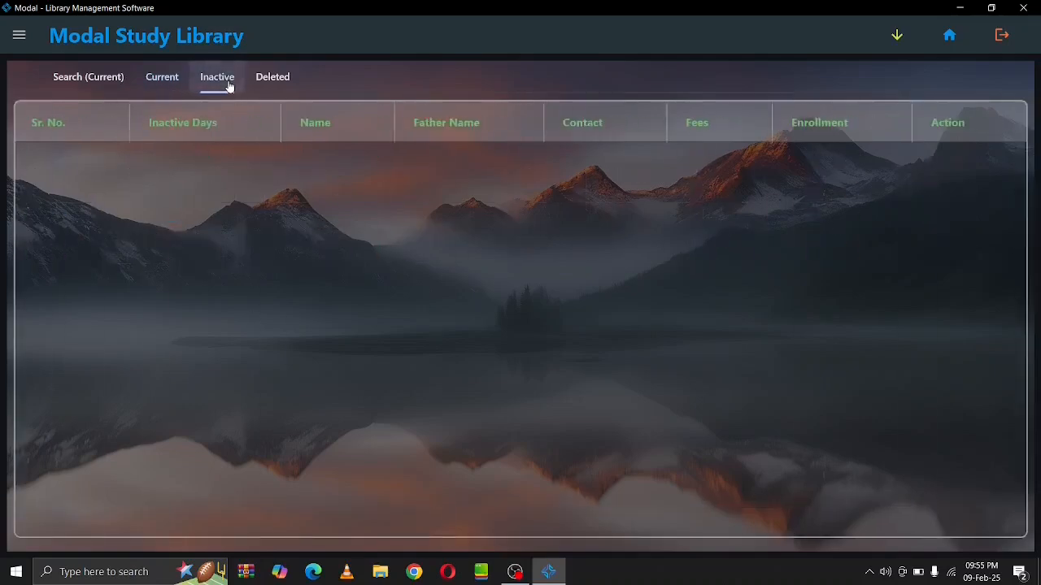
pyautogui.click(279, 82)
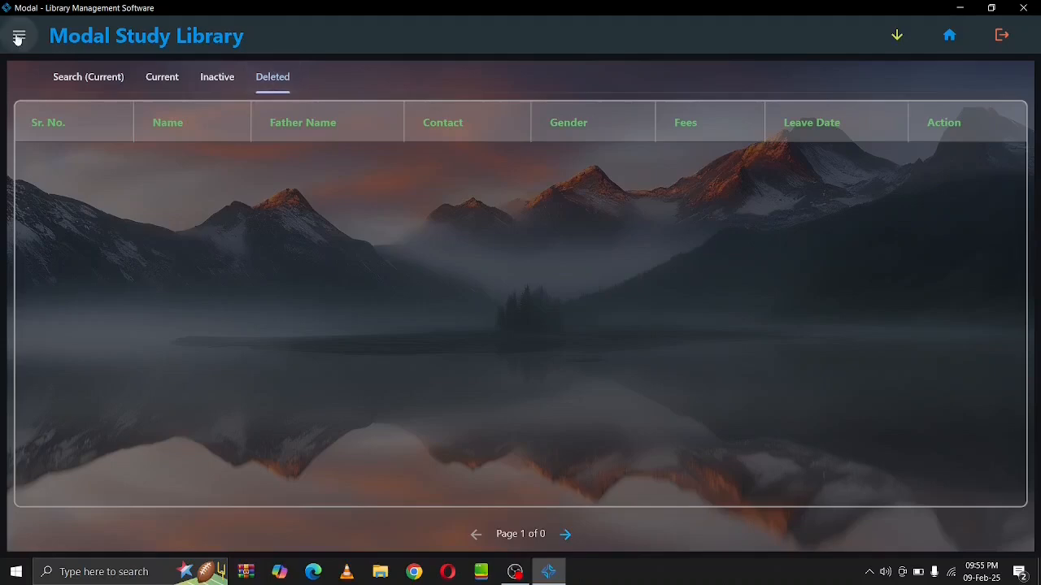
pyautogui.click(167, 86)
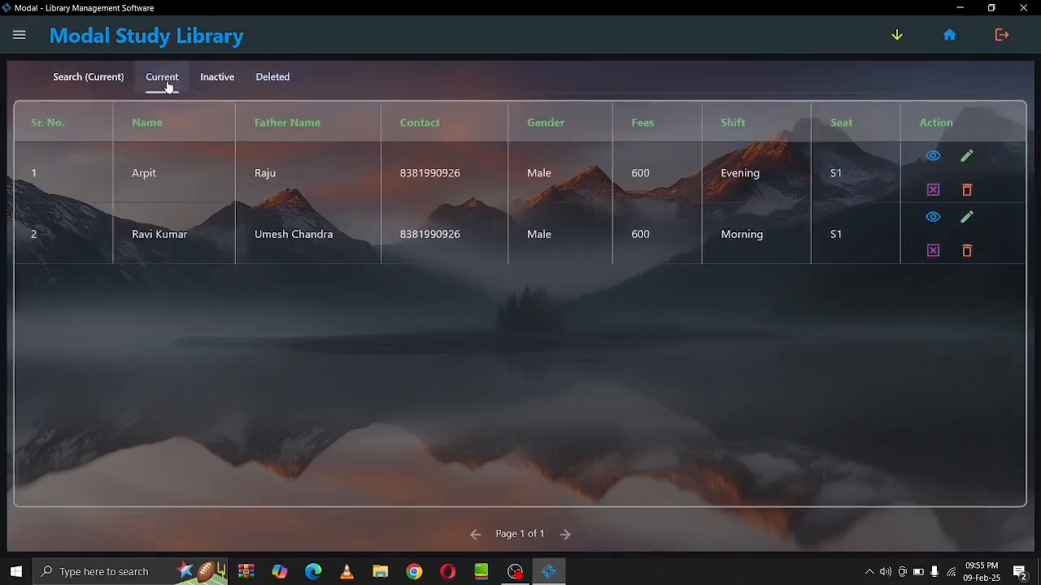
# Export the current student list to an Excel file named 'student'
pyautogui.click(897, 35)
pyautogui.click(556, 304)
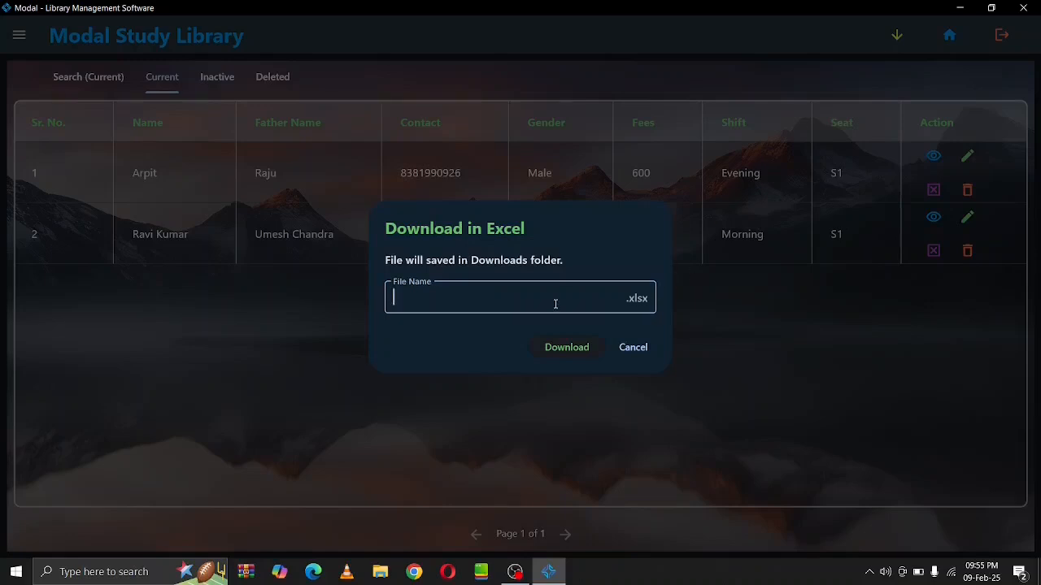
pyautogui.write('student')
pyautogui.click(569, 349)
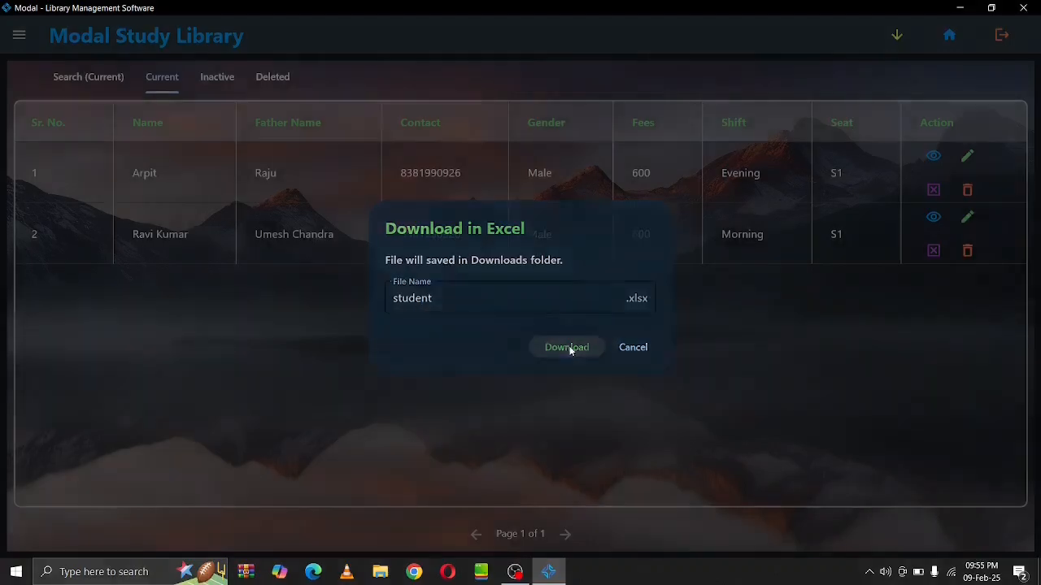
# Open student.xlsx from the Downloads folder
pyautogui.click(379, 571)
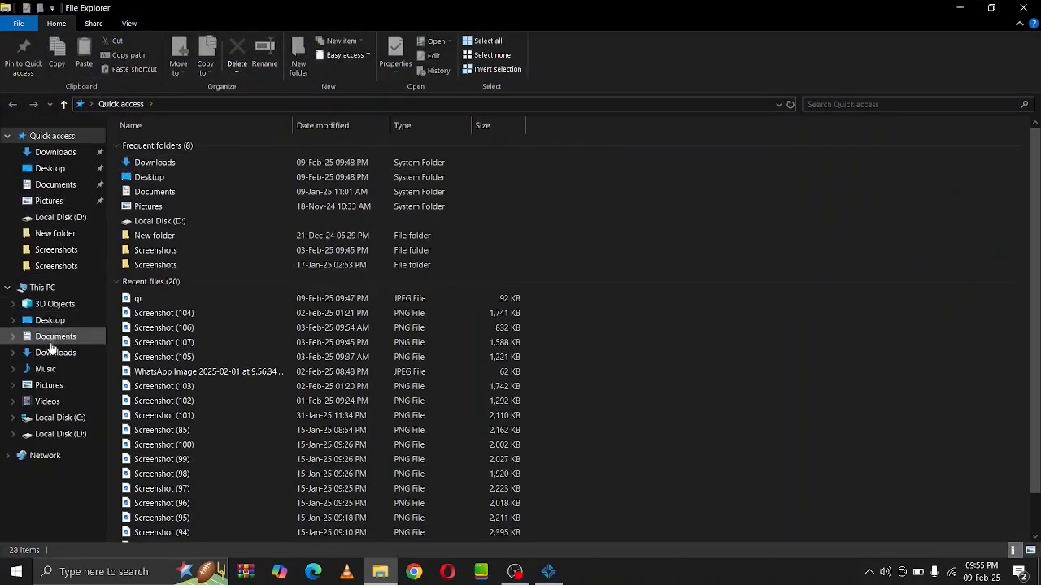
pyautogui.click(51, 354)
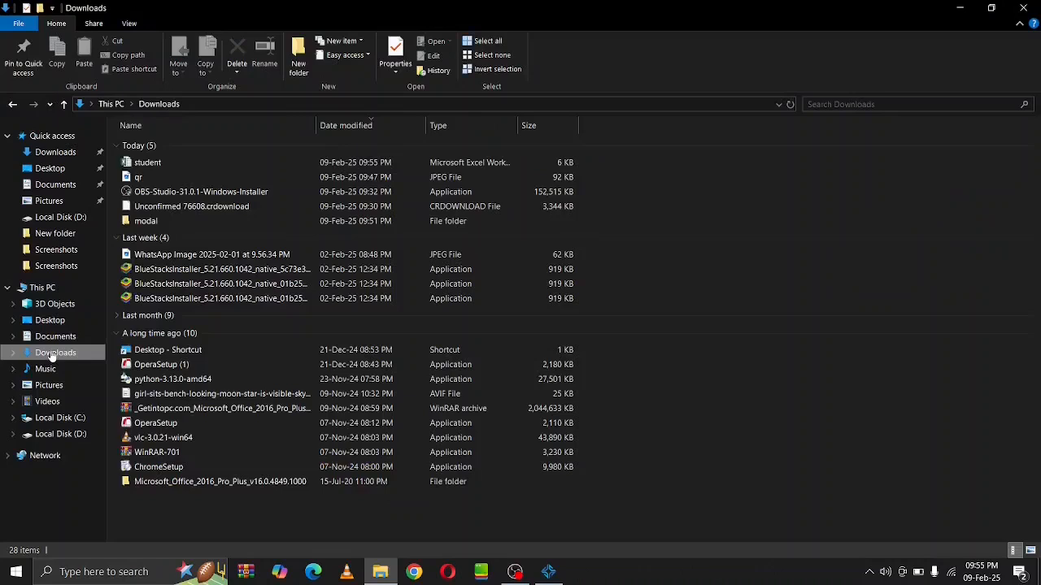
pyautogui.click(155, 163)
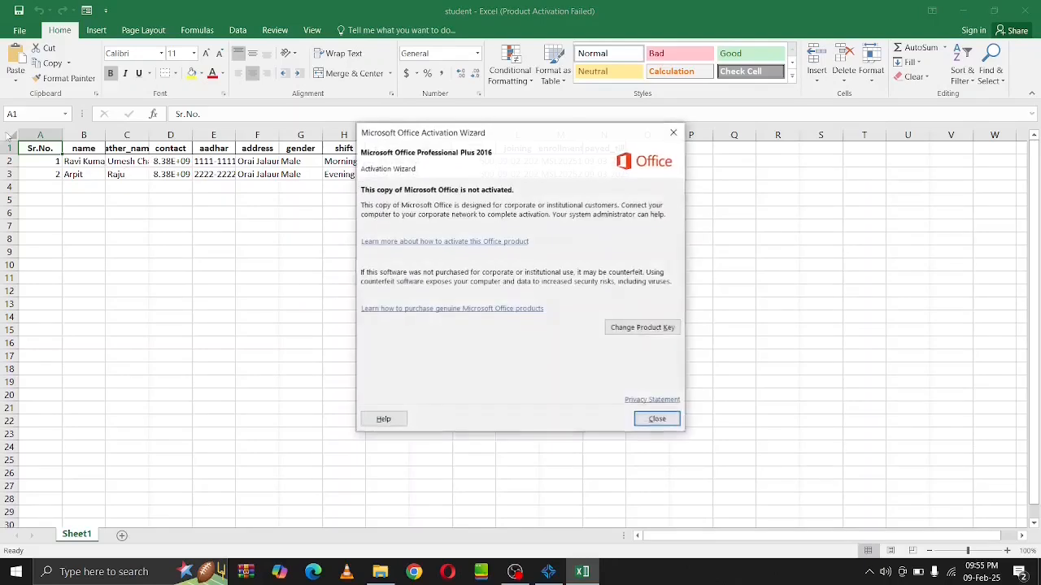
# Dismiss the activation notice, AutoFit all student sheet columns, then close Excel without saving
pyautogui.click(656, 419)
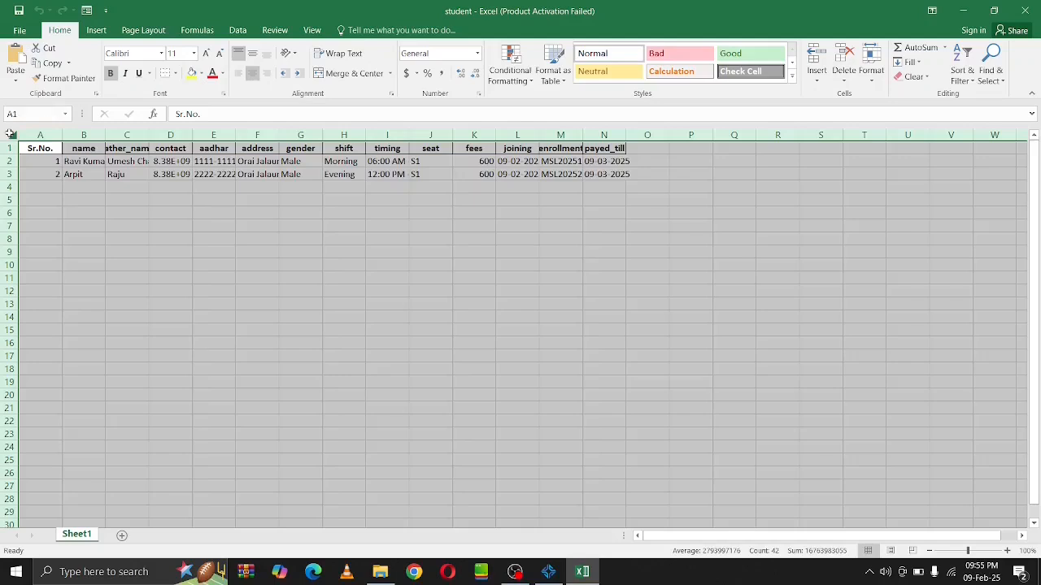
pyautogui.click(10, 134)
pyautogui.doubleClick(62, 134)
pyautogui.click(142, 241)
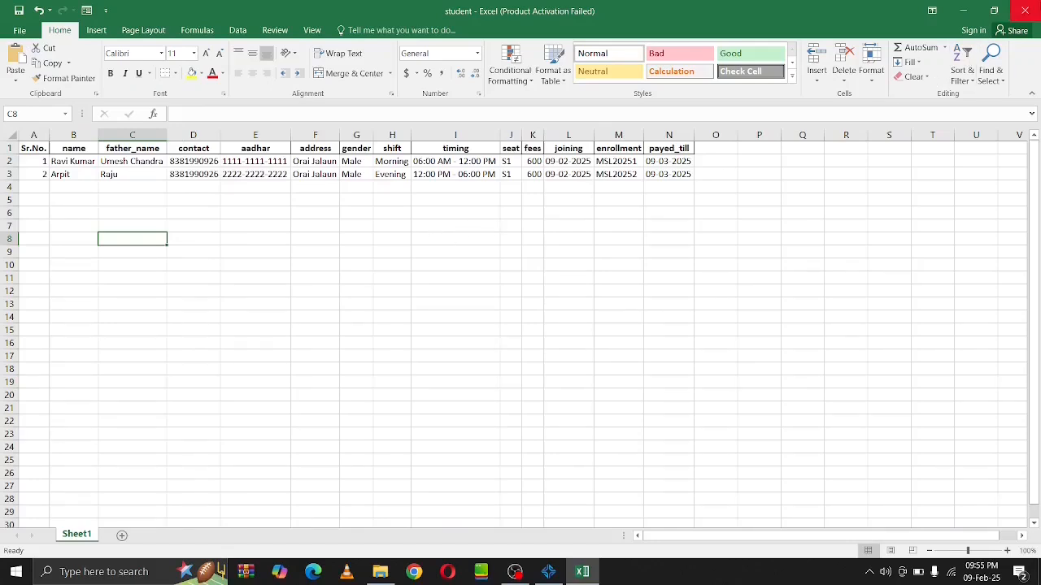
pyautogui.click(1025, 10)
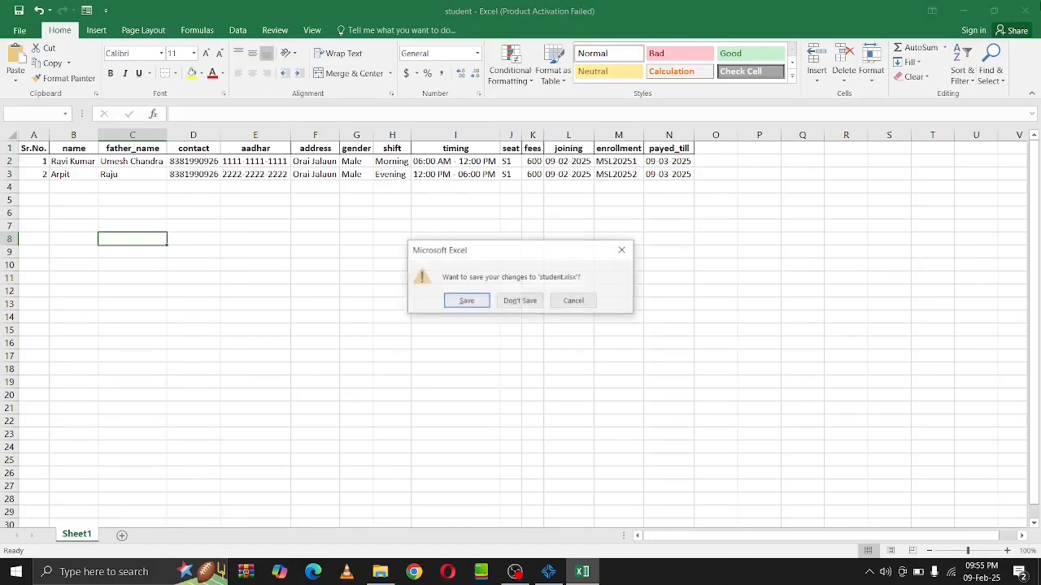
pyautogui.click(510, 302)
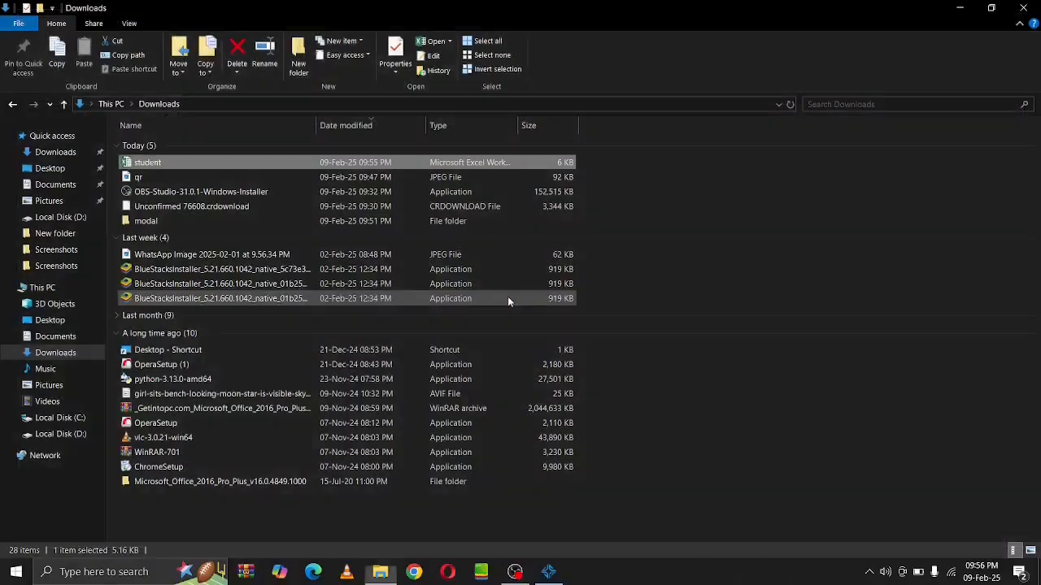
# Close Explorer and go to the Search tab of the Students Fees page
pyautogui.click(1023, 8)
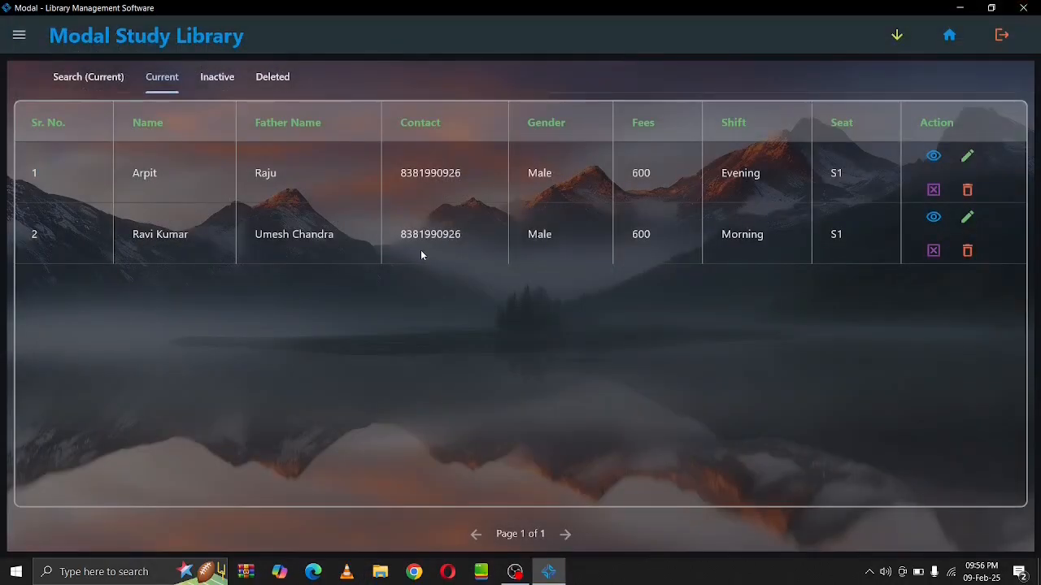
pyautogui.click(19, 35)
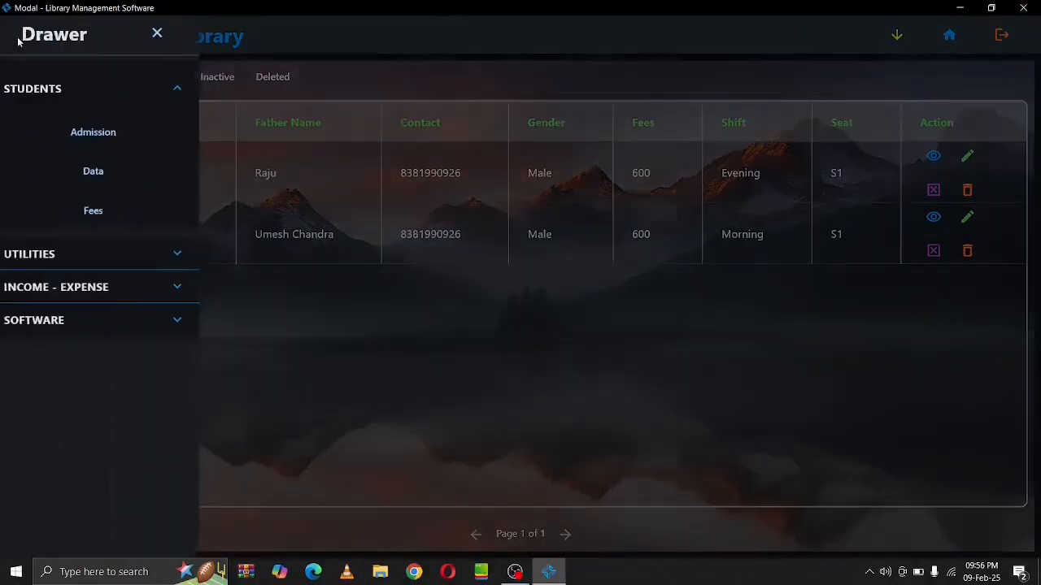
pyautogui.click(68, 209)
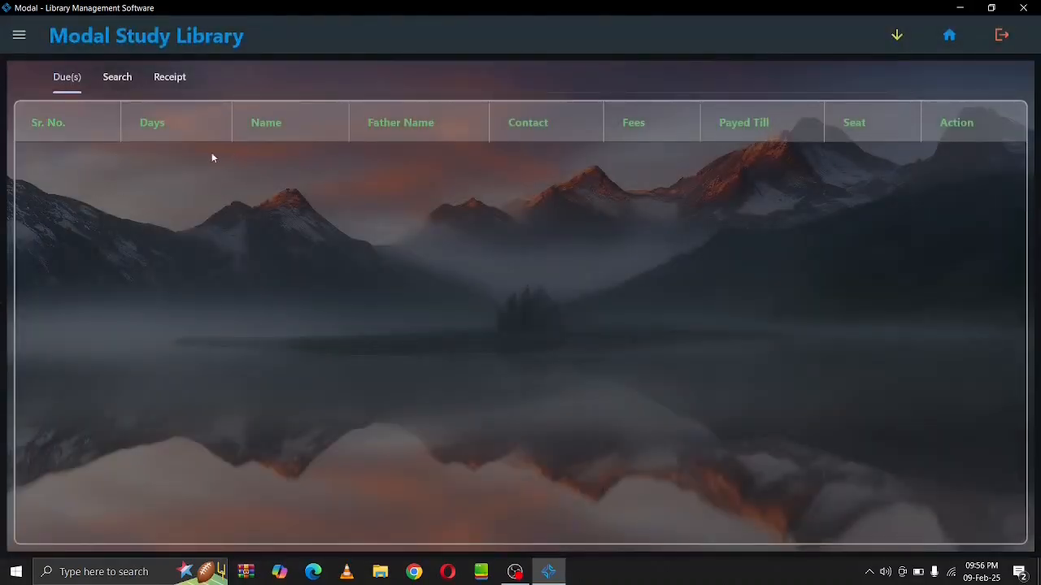
pyautogui.click(114, 84)
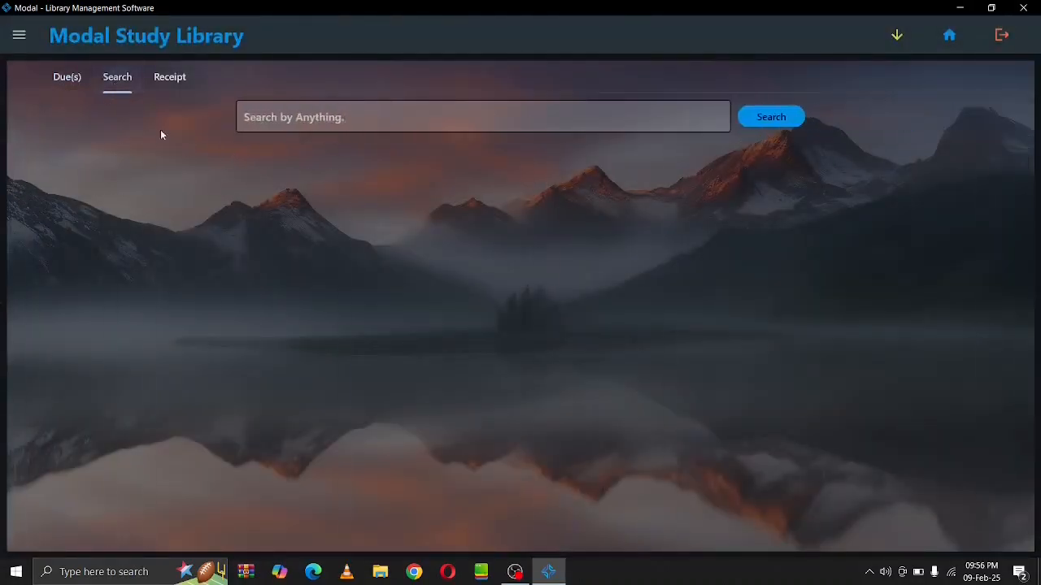
# Search the student's name and view their fee row: 600 paid till 09-03-2025
pyautogui.click(289, 123)
pyautogui.write('Ravi')
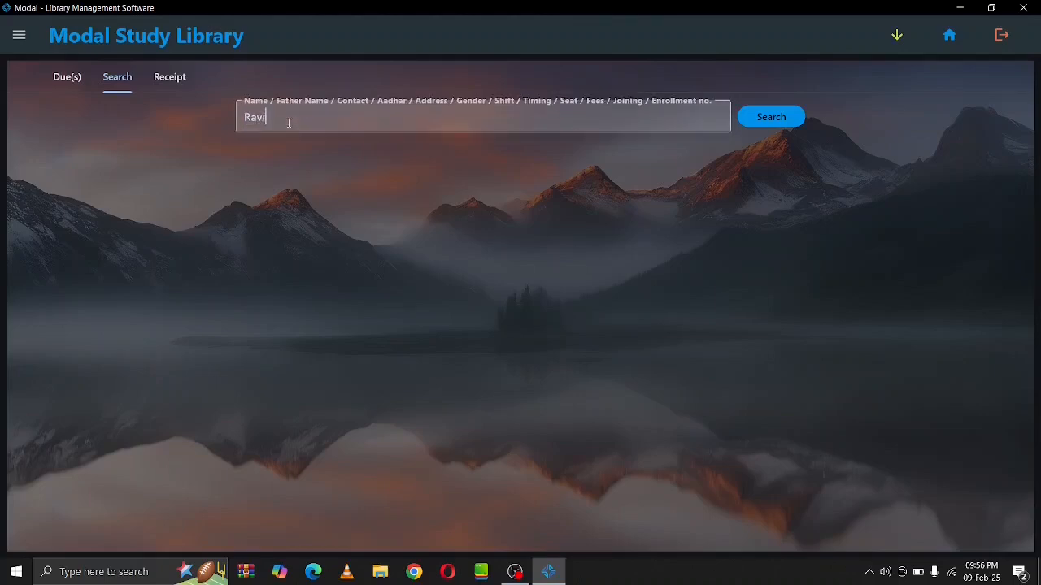
pyautogui.press('Return')
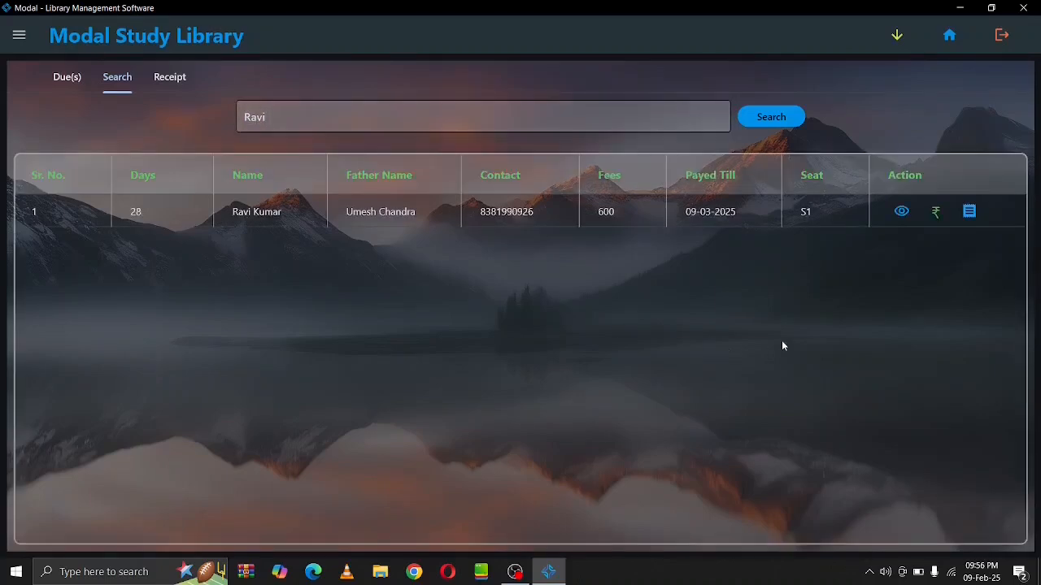
pyautogui.click(901, 212)
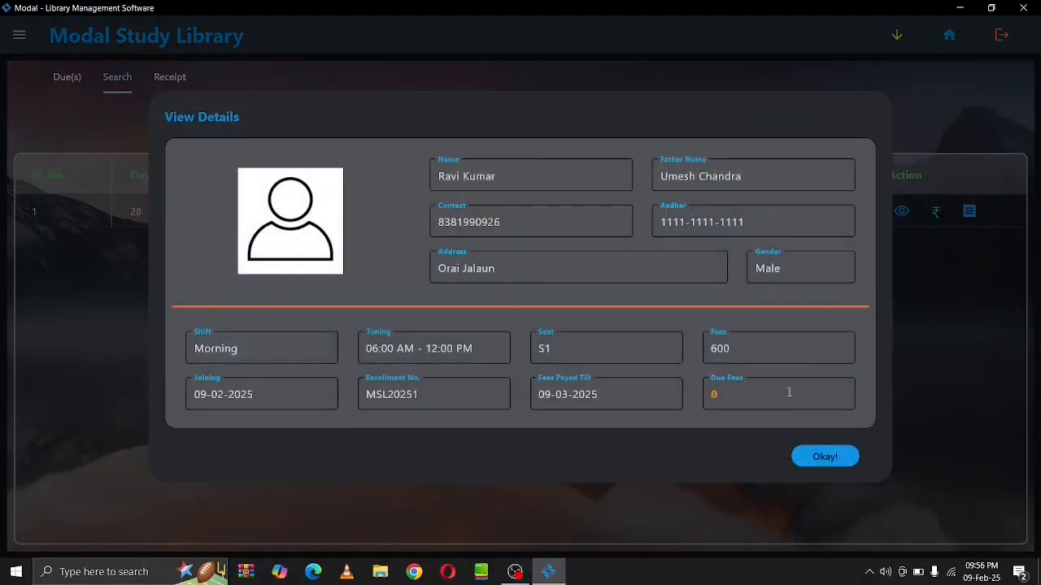
pyautogui.click(824, 457)
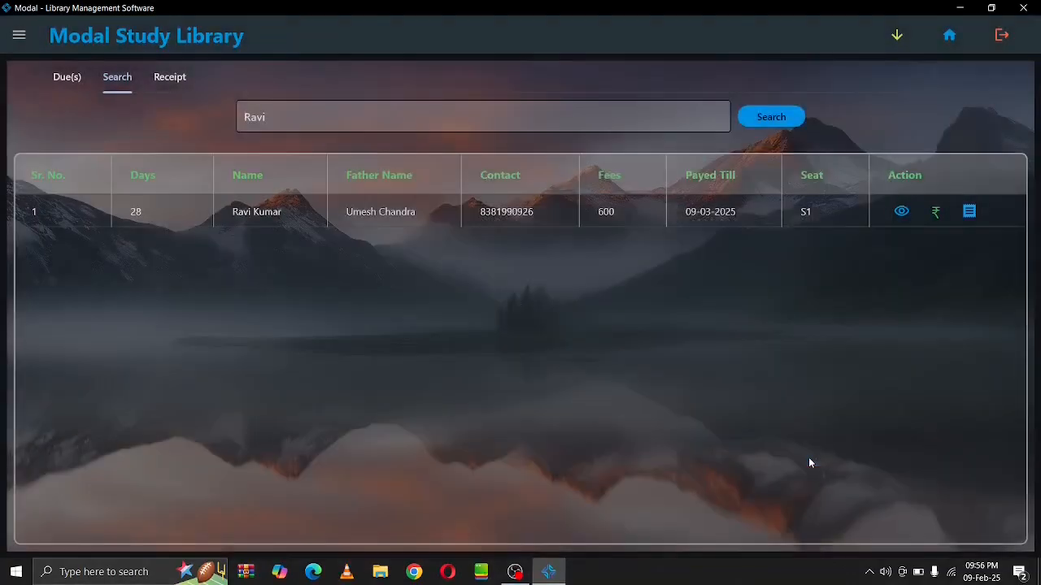
# Pay the student's Rs. 600 fee in Cash, recorded by the selected staff member
pyautogui.click(936, 211)
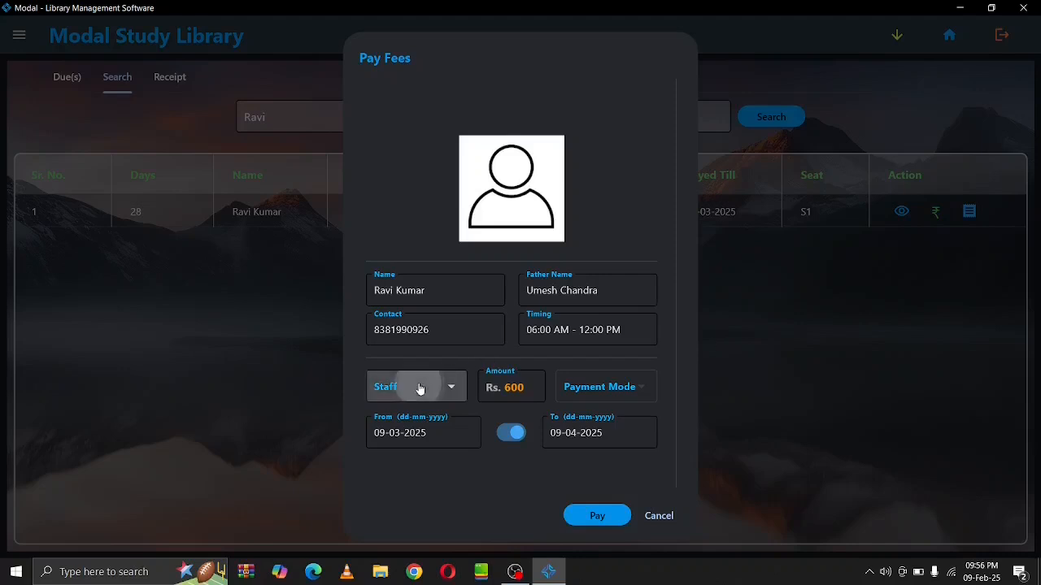
pyautogui.click(421, 388)
pyautogui.click(419, 388)
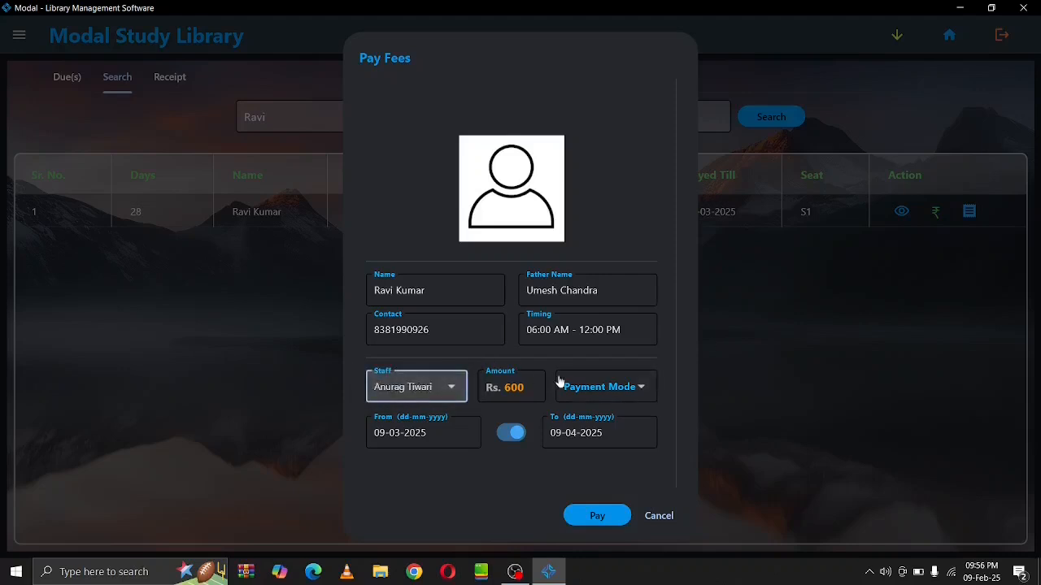
pyautogui.click(589, 385)
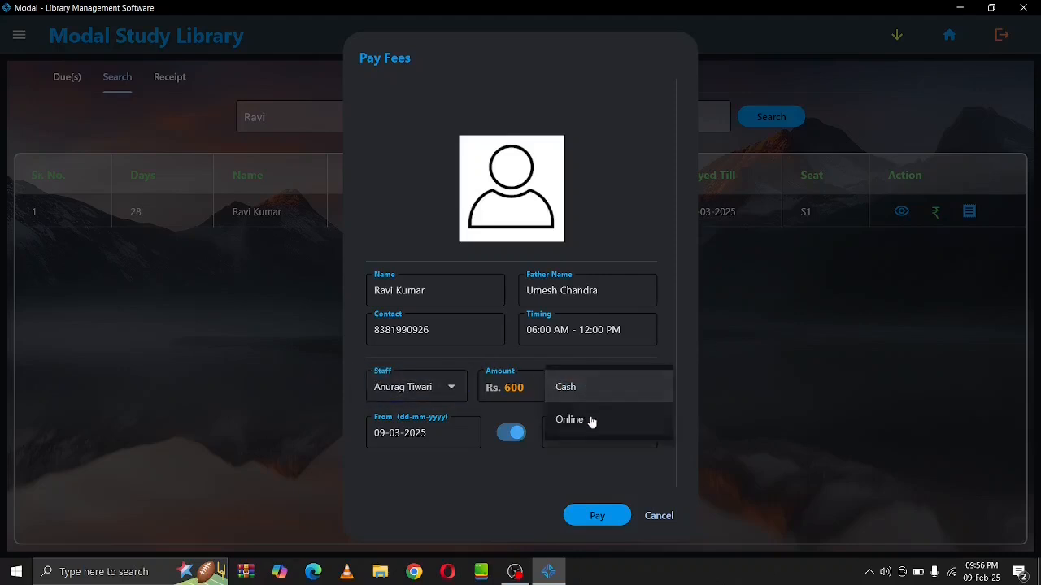
pyautogui.click(593, 418)
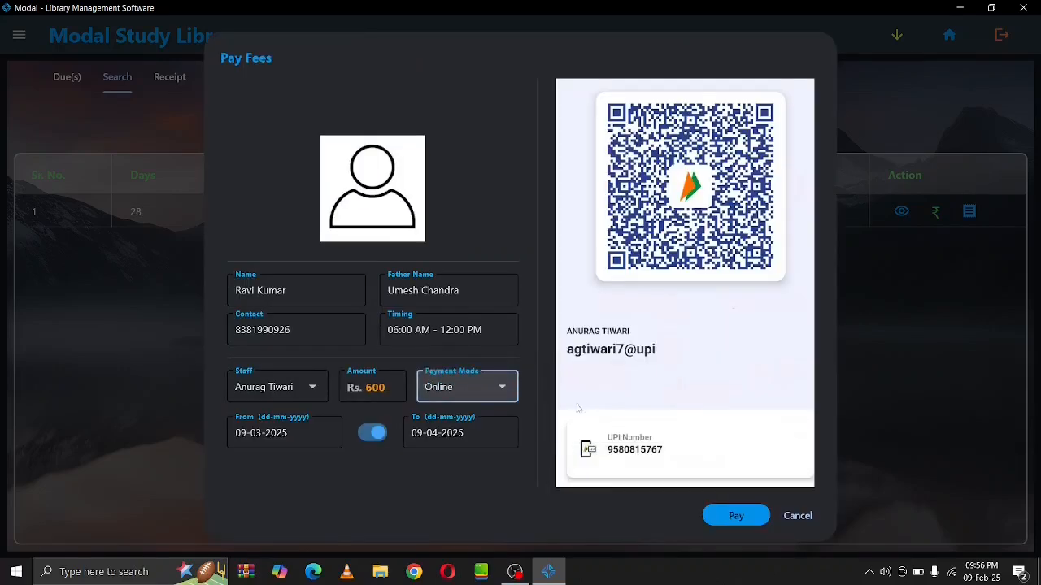
pyautogui.click(493, 380)
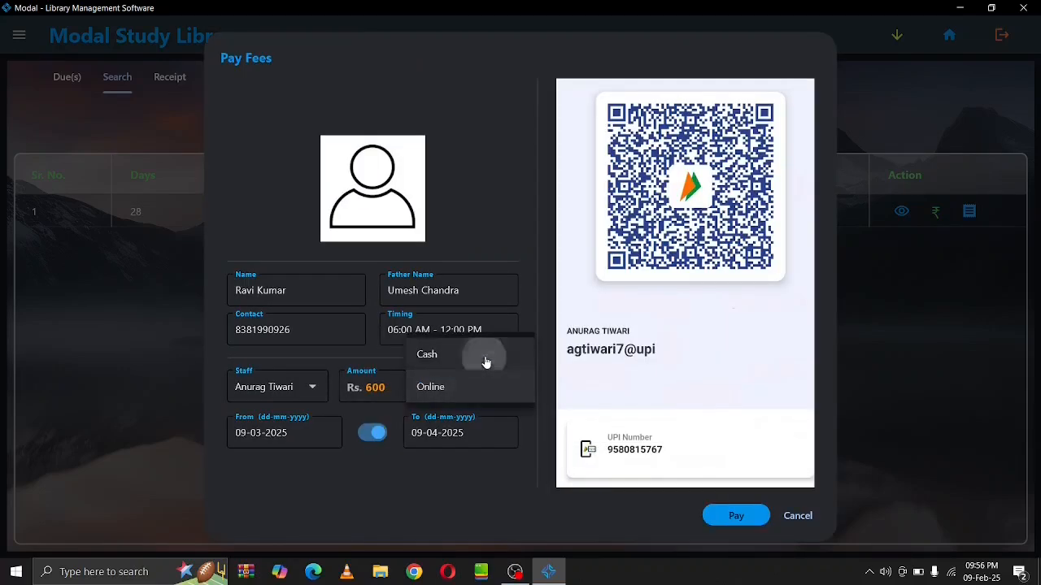
pyautogui.click(485, 360)
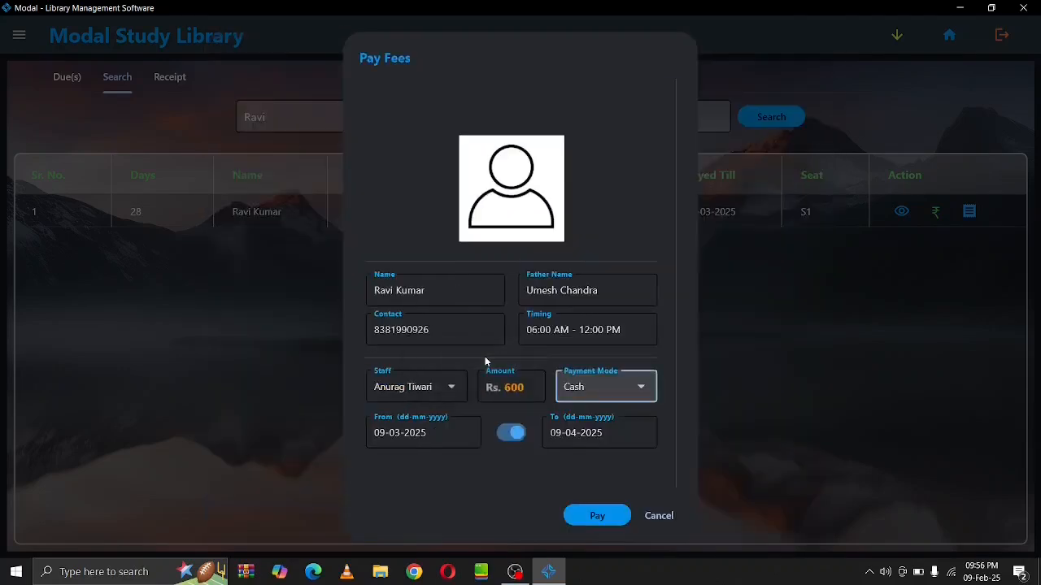
pyautogui.click(589, 525)
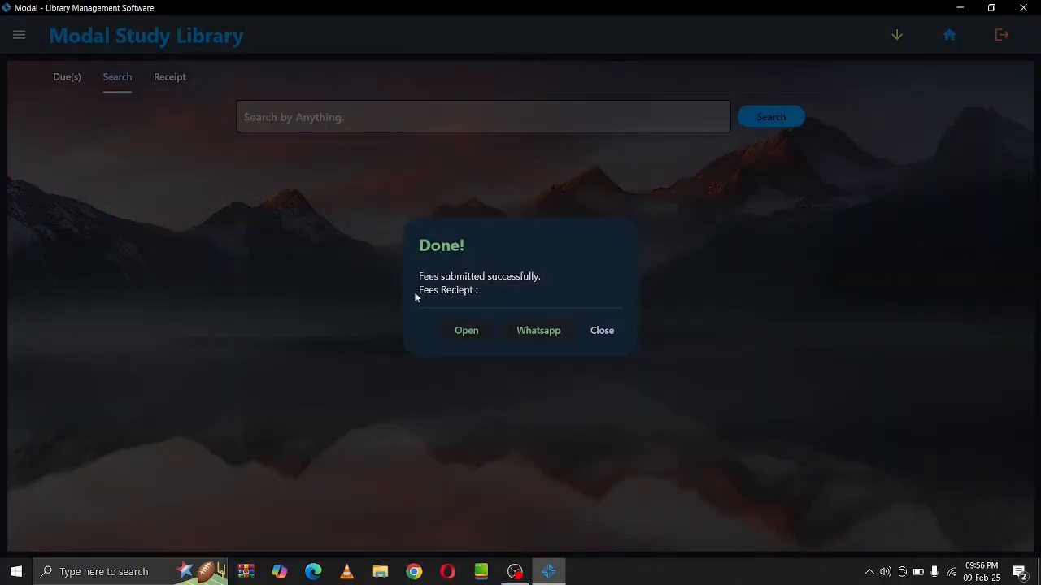
pyautogui.click(594, 335)
# Search the student's name again to confirm paid till 09-04-2025
pyautogui.click(470, 112)
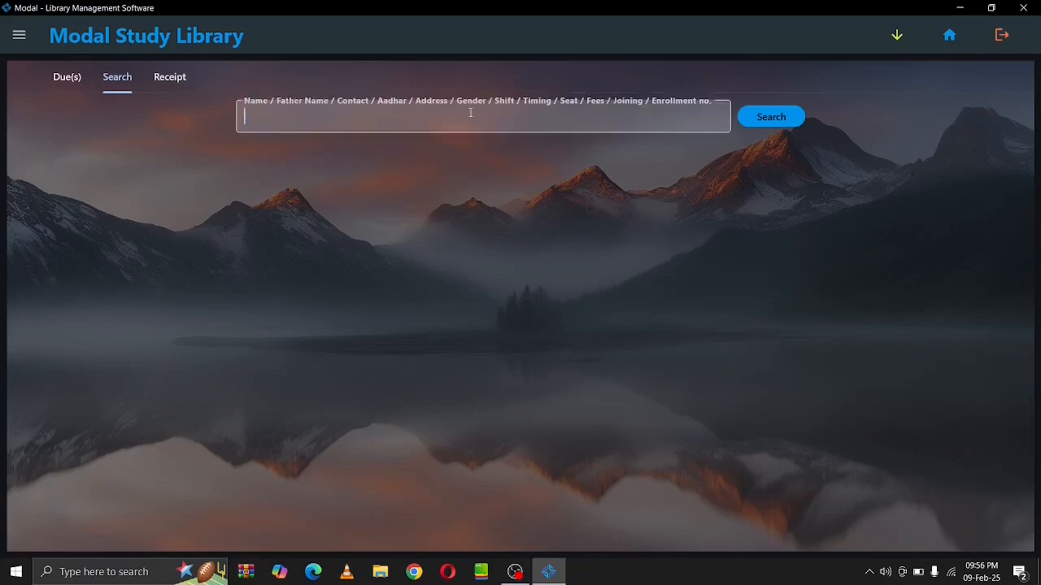
pyautogui.write('Ravi')
pyautogui.press('Return')
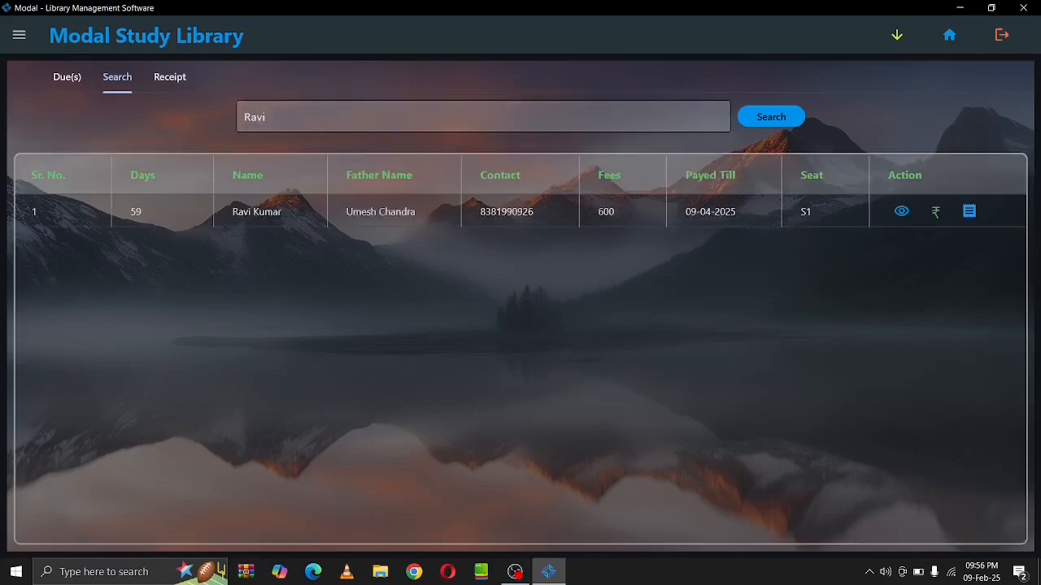
# Save the slip 3 fee receipt as a double-copy PDF, ravi.pdf, then close the viewer
pyautogui.click(968, 212)
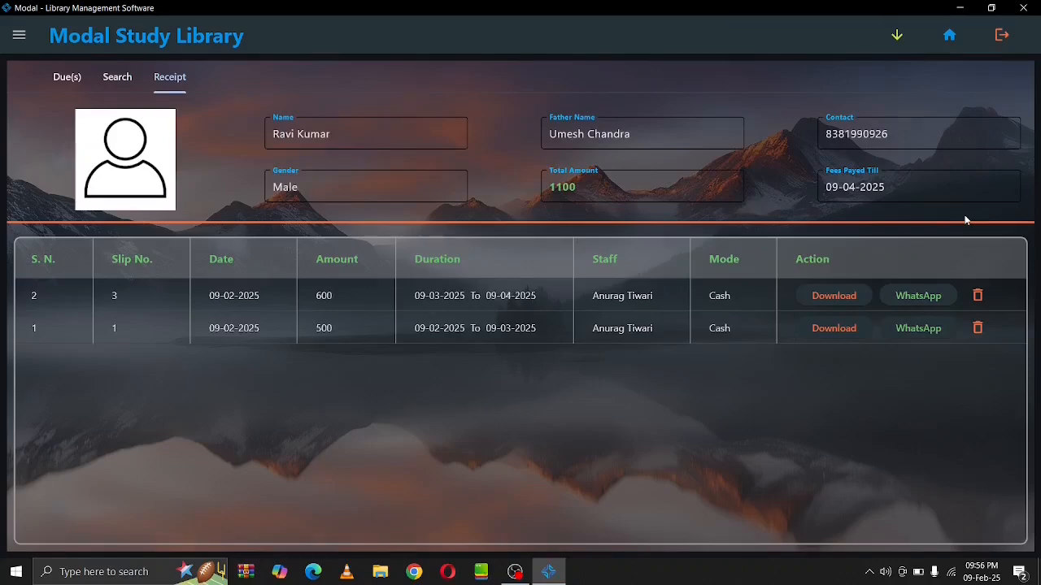
pyautogui.click(843, 299)
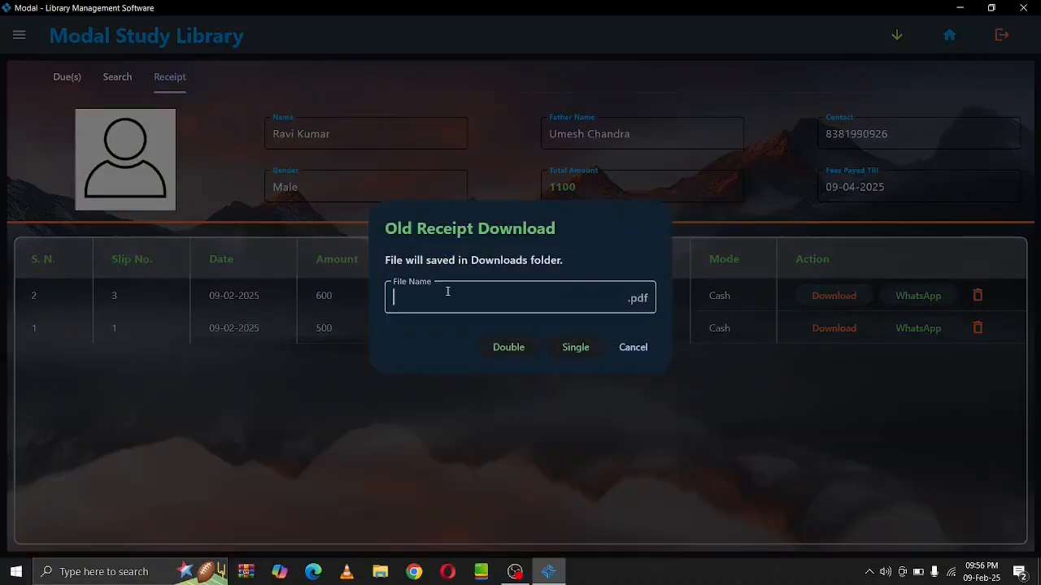
pyautogui.write('ravi')
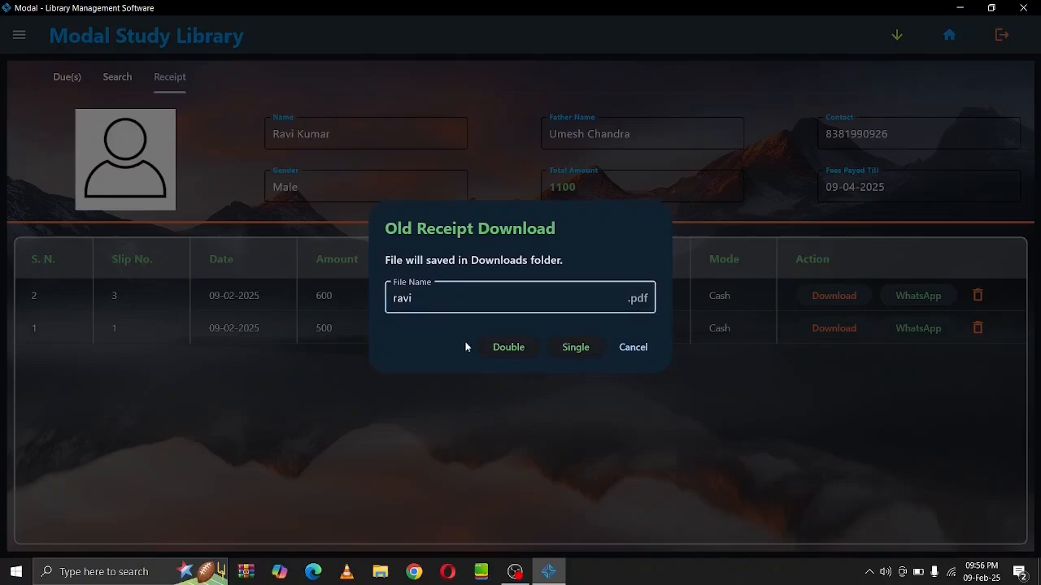
pyautogui.click(510, 360)
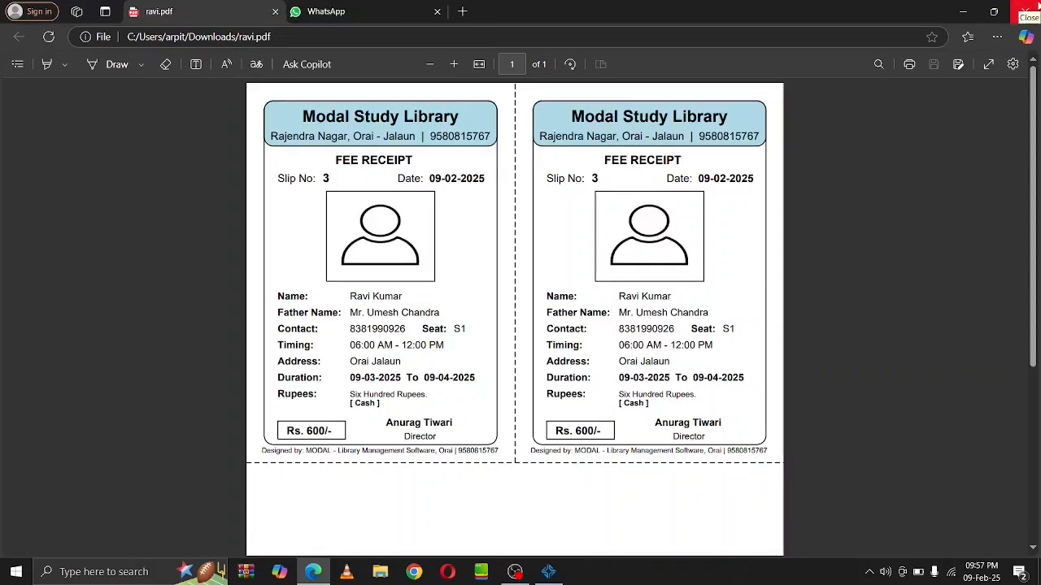
pyautogui.click(1026, 12)
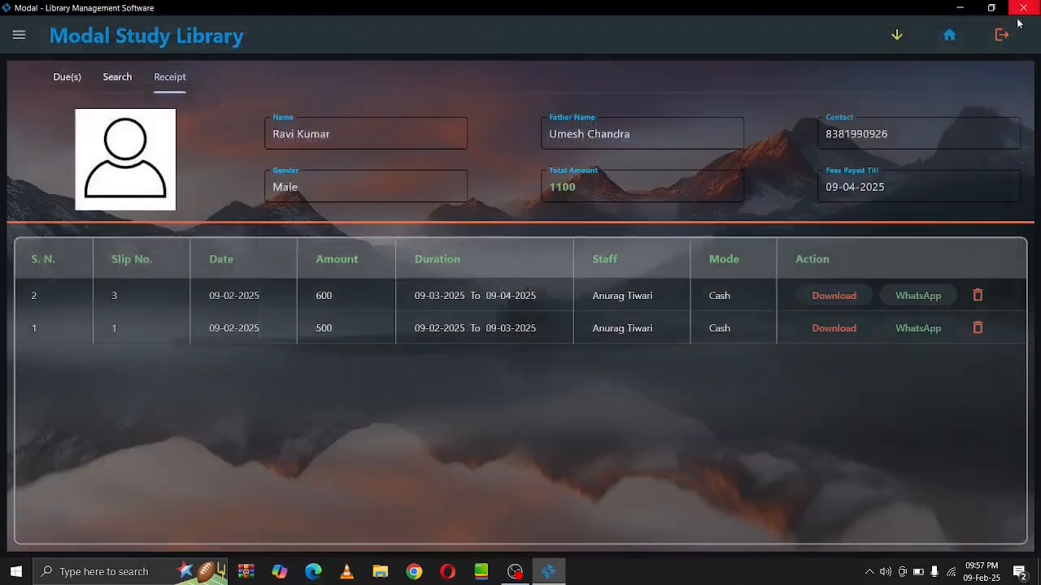
# Re-save slip 3's receipt as a single-copy PDF, review it in Edge, and close it
pyautogui.click(827, 297)
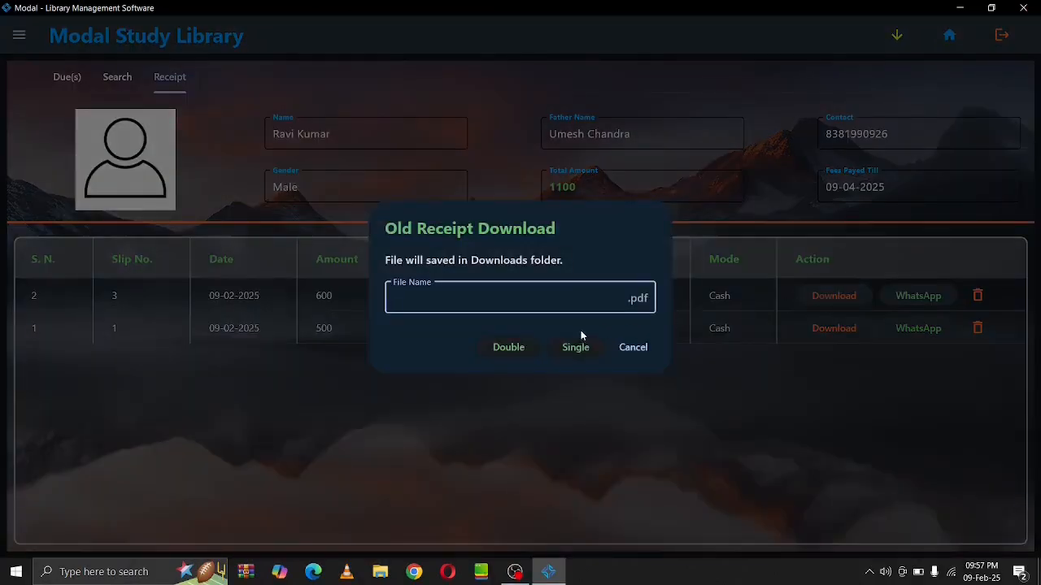
pyautogui.click(541, 300)
pyautogui.write('ravi')
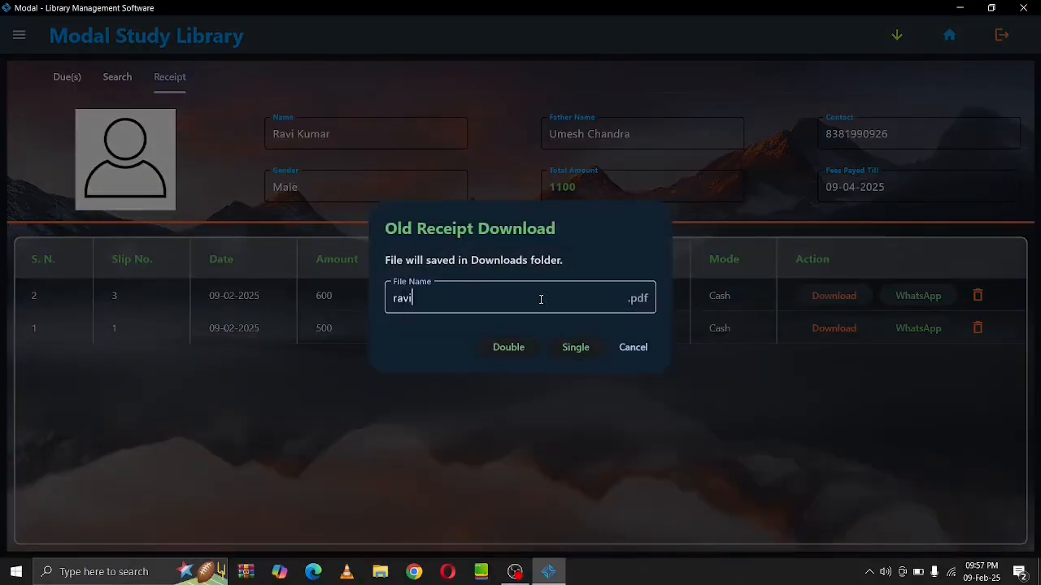
pyautogui.click(571, 354)
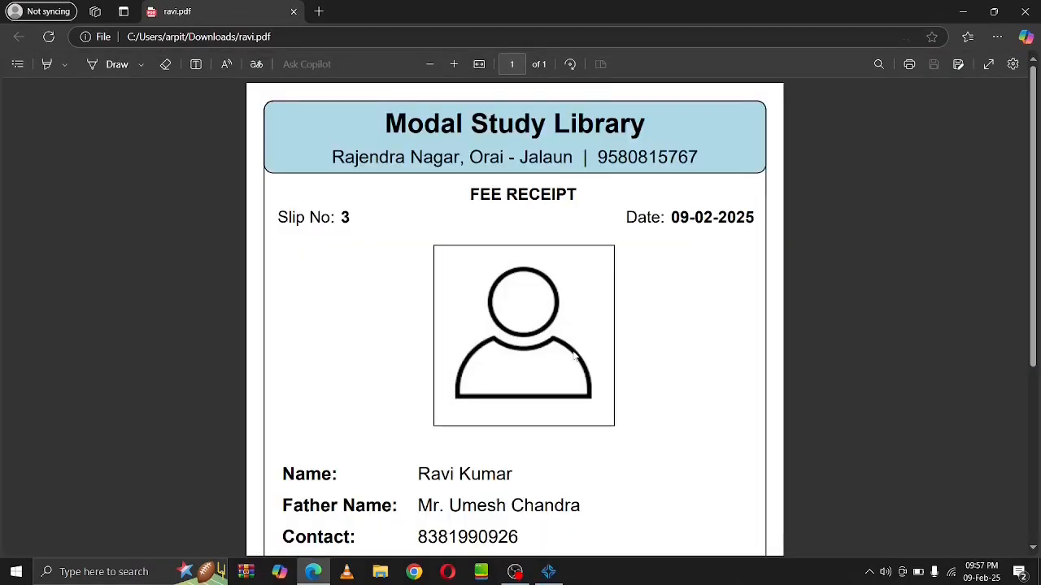
pyautogui.scroll(-4, 573, 356)
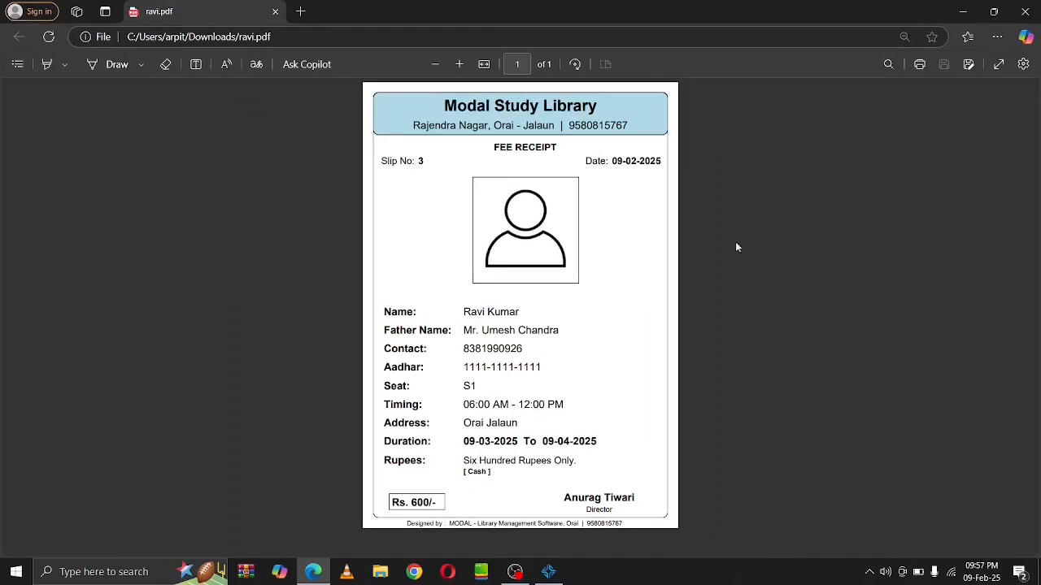
pyautogui.click(1037, 4)
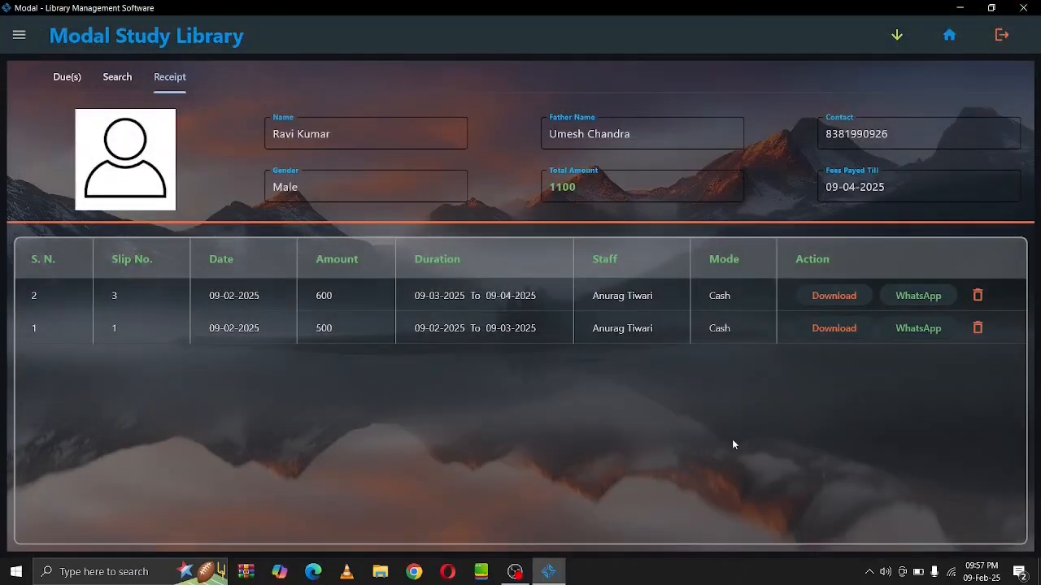
# Open Utilities > Seats and check seat S1 for the Morning 06:00 AM - 12:00 PM shift
pyautogui.click(24, 46)
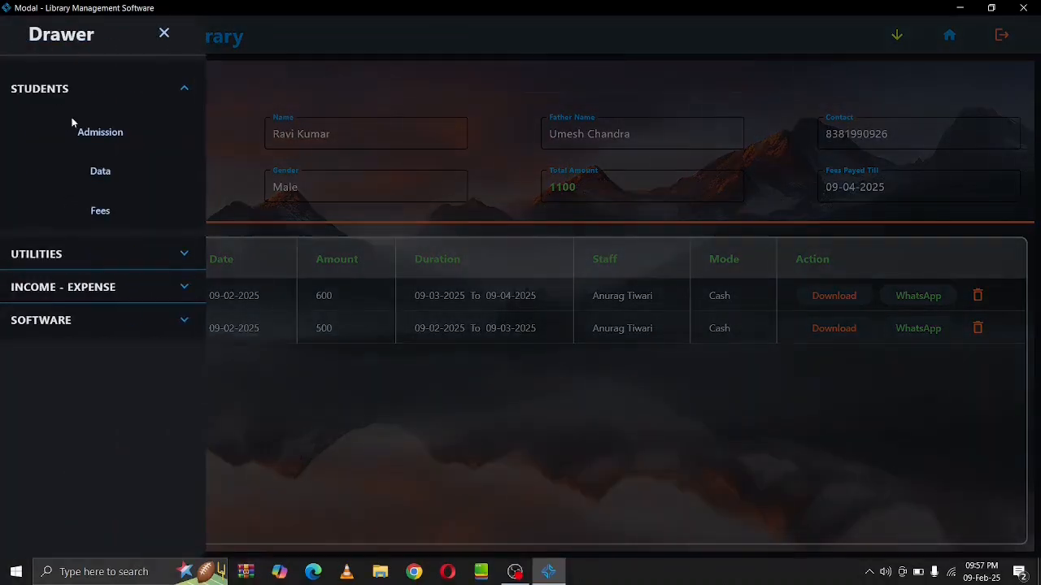
pyautogui.click(189, 95)
pyautogui.click(186, 116)
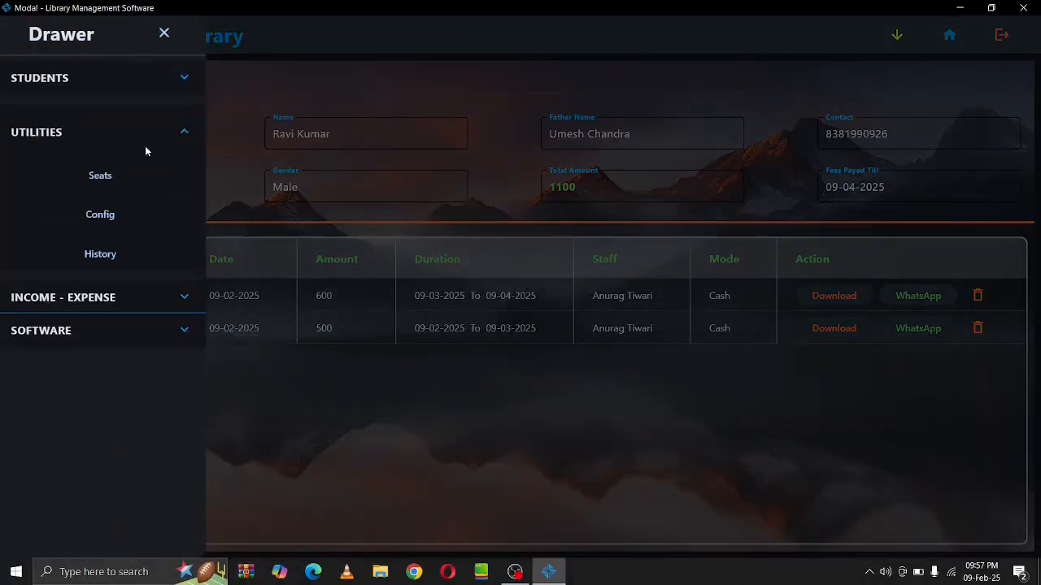
pyautogui.click(118, 188)
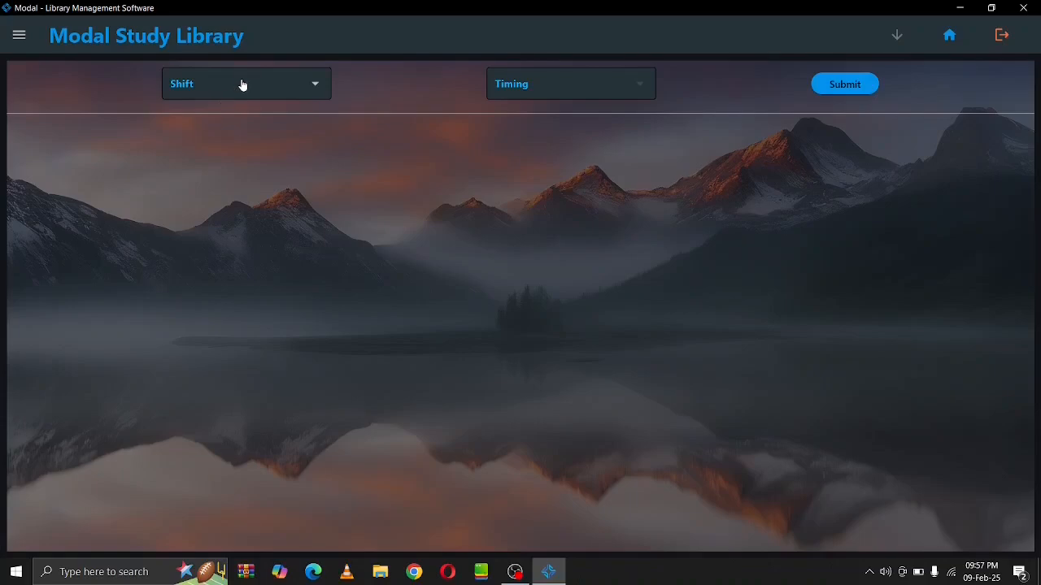
pyautogui.click(242, 84)
pyautogui.click(242, 85)
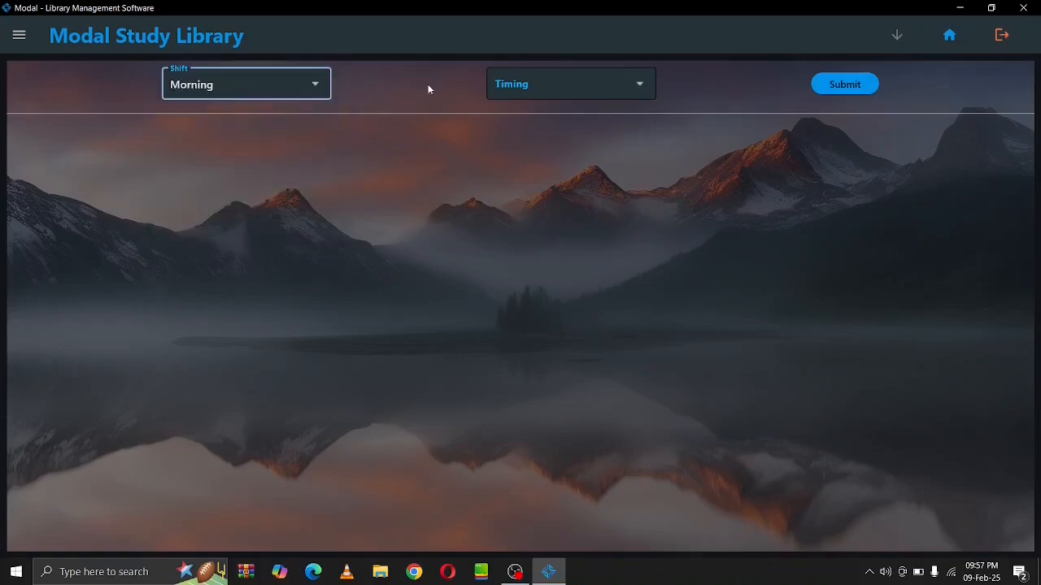
pyautogui.click(521, 87)
pyautogui.click(522, 87)
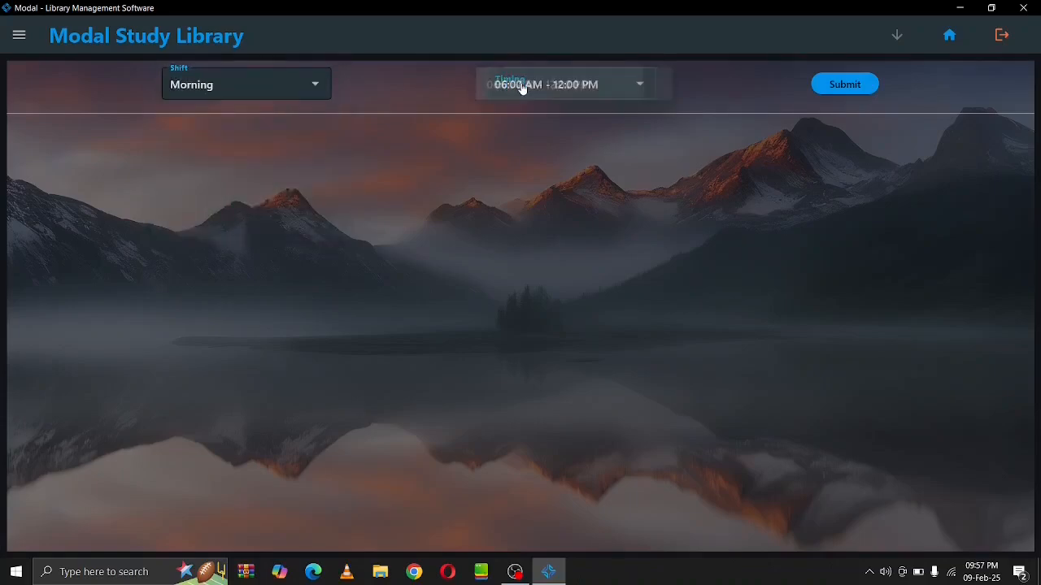
pyautogui.click(844, 85)
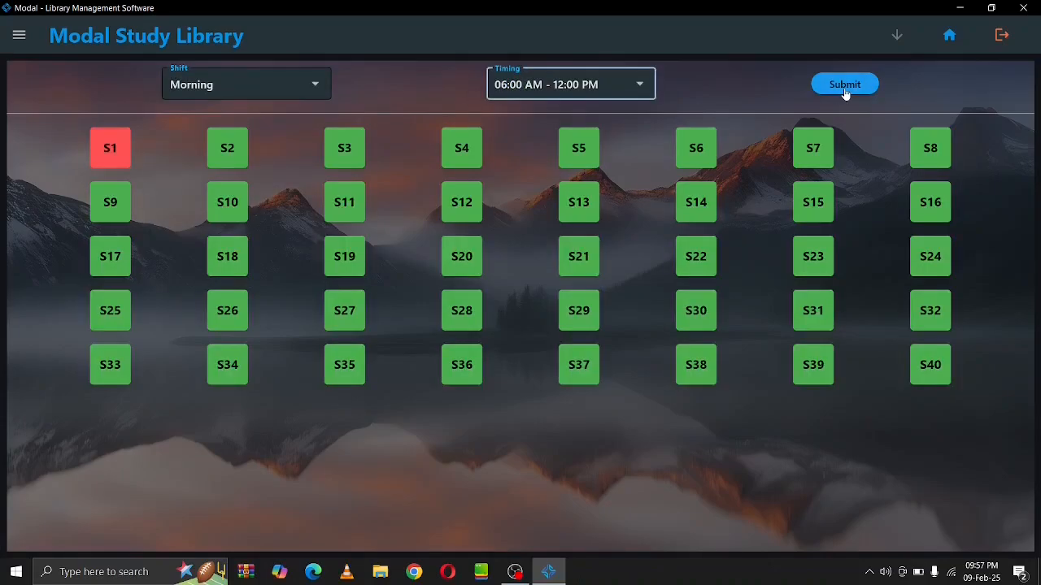
pyautogui.click(116, 153)
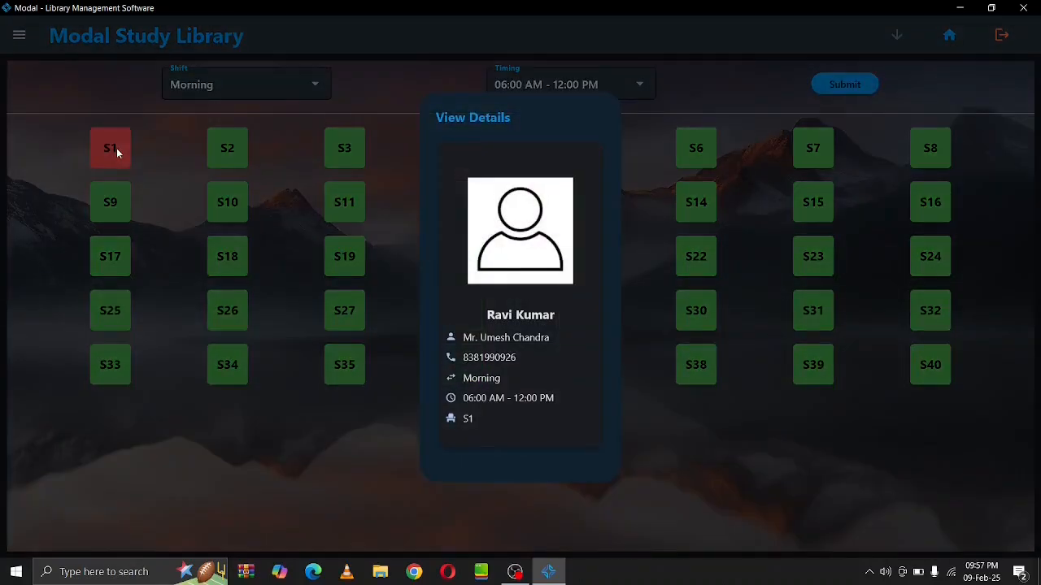
pyautogui.click(116, 150)
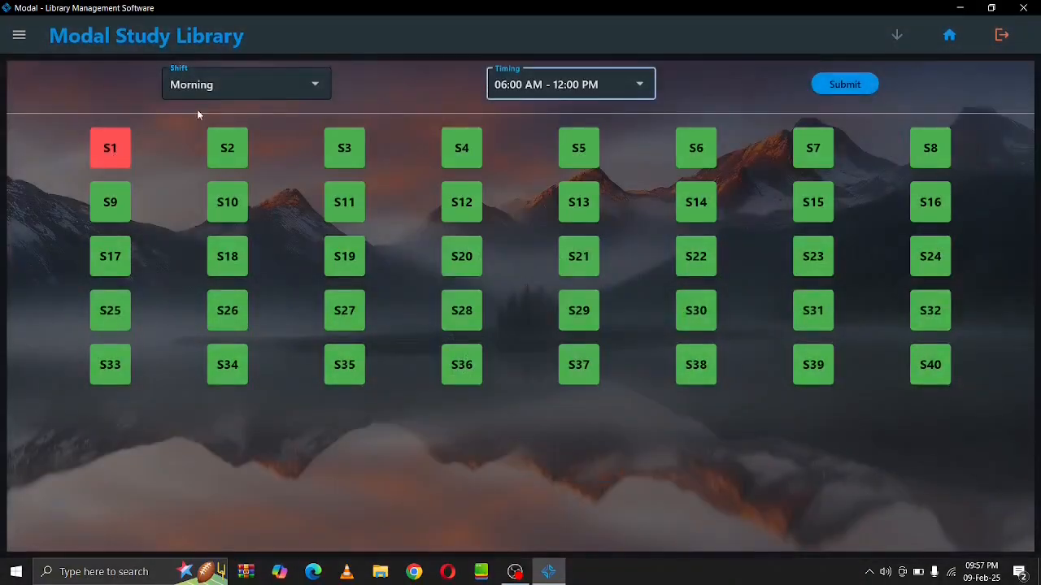
# Check seat S1 for the Full Day 06:00 AM - 06:00 AM shift, shared by two students
pyautogui.click(239, 96)
pyautogui.click(232, 156)
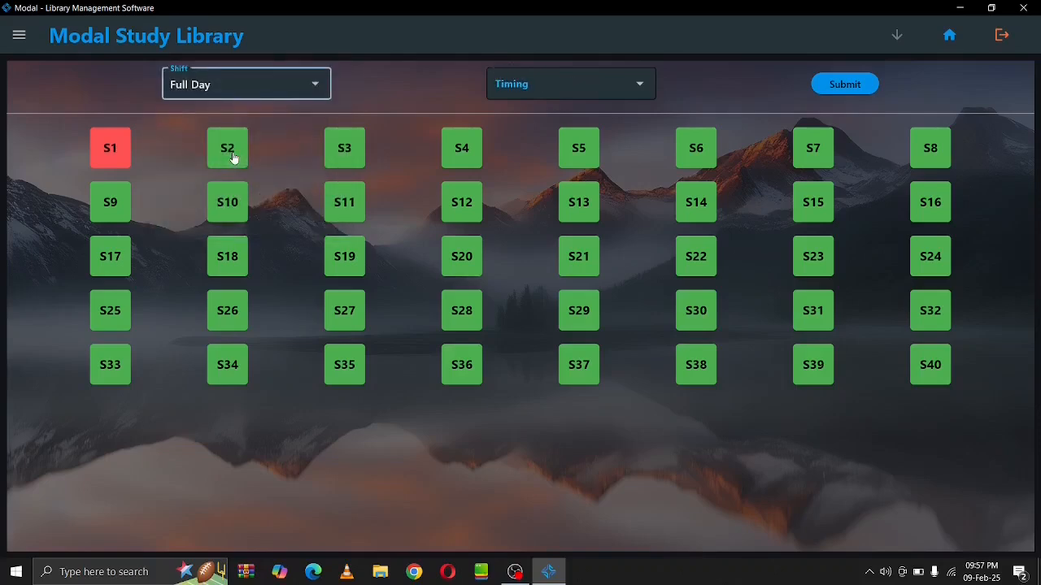
pyautogui.click(553, 90)
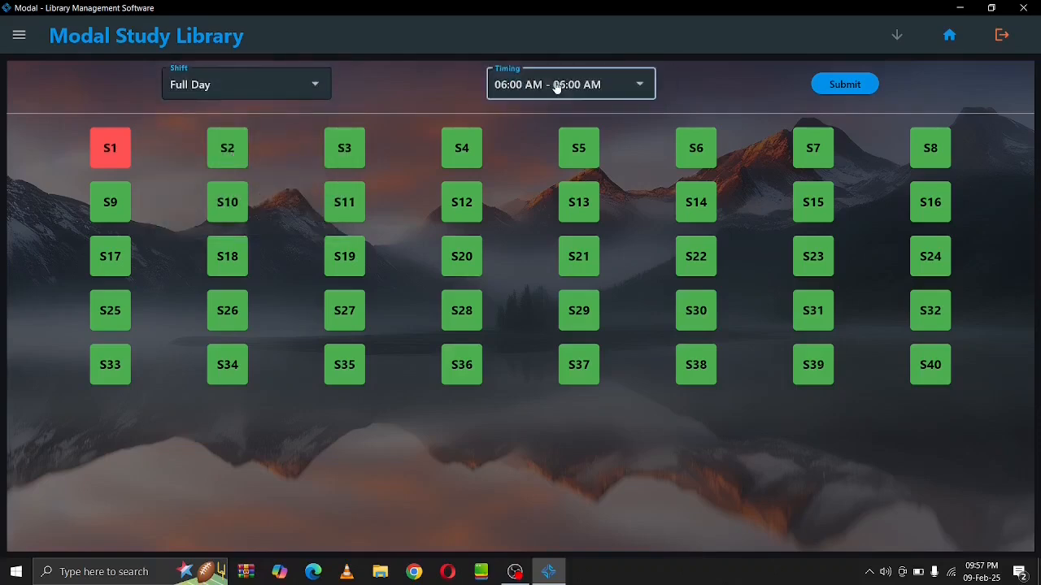
pyautogui.click(814, 81)
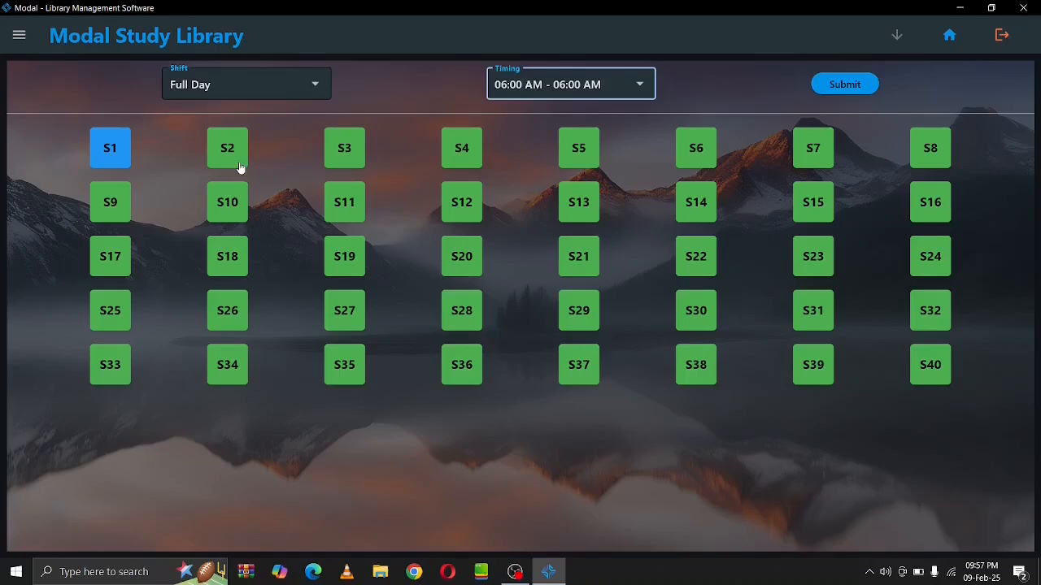
pyautogui.click(102, 136)
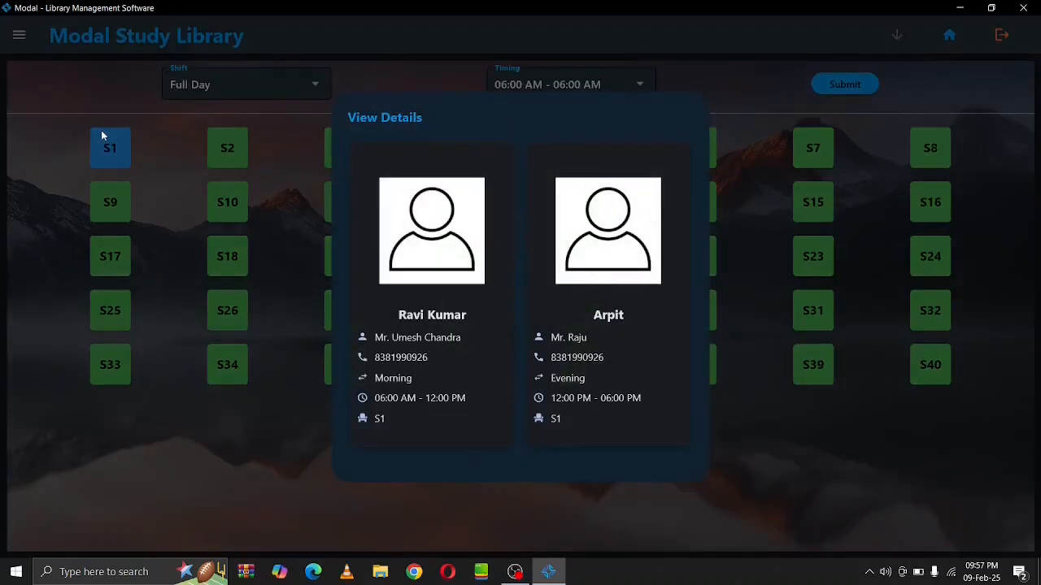
pyautogui.click(208, 404)
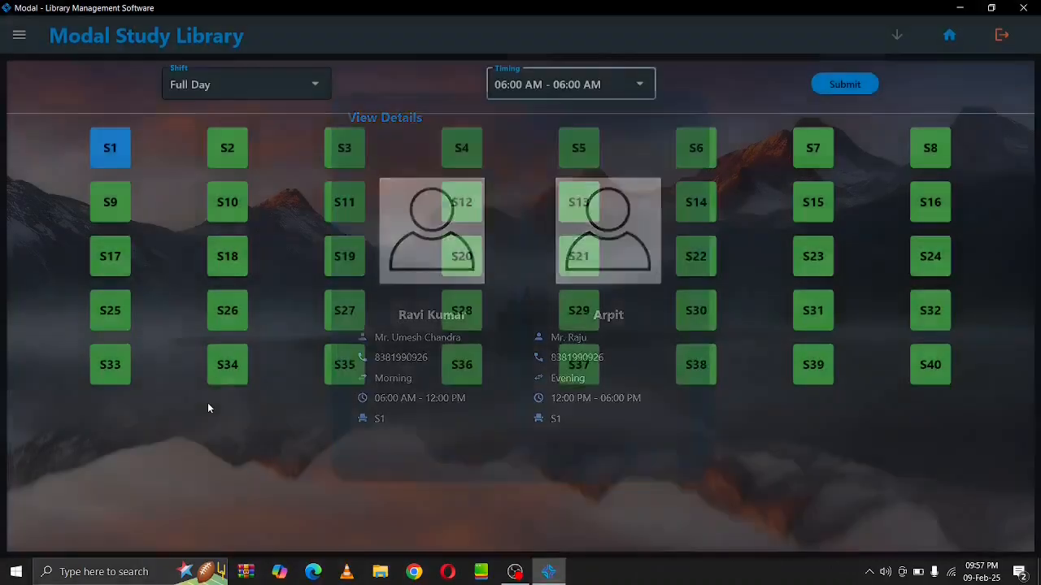
# View Utilities > Config for shifts and staff, then the Registration tab for Modal Study Library
pyautogui.click(17, 40)
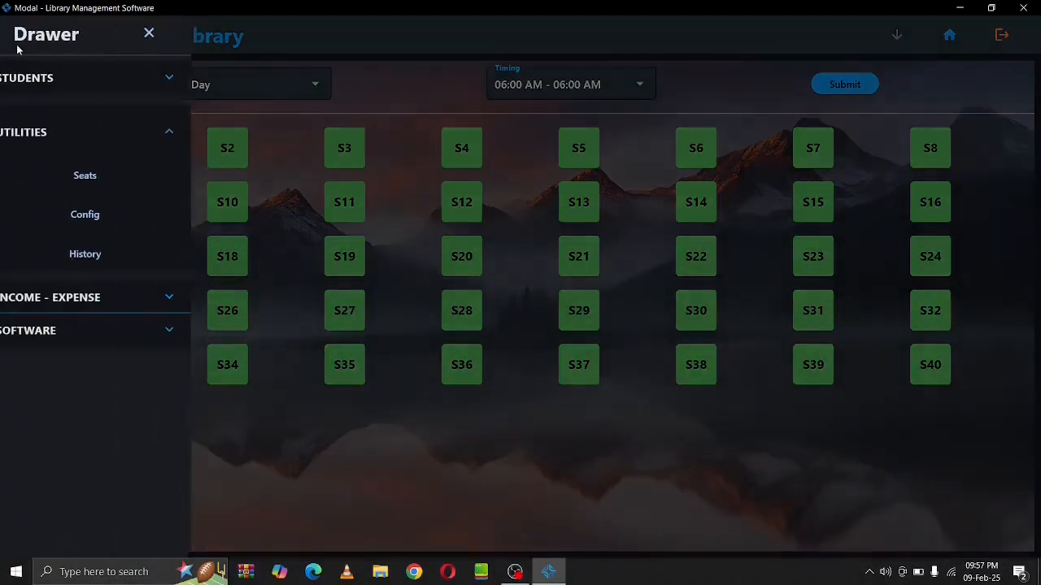
pyautogui.click(139, 218)
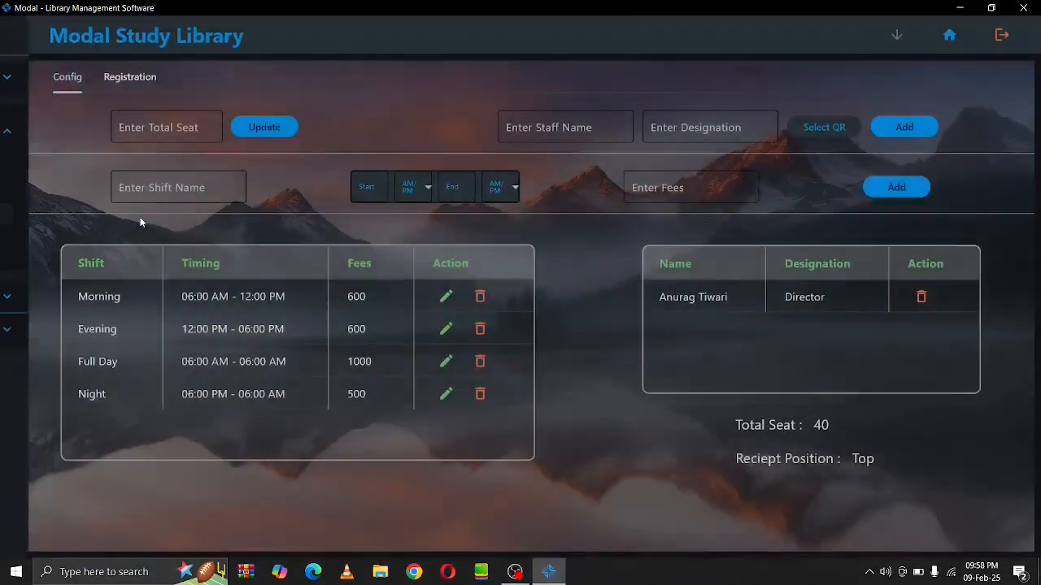
pyautogui.click(123, 90)
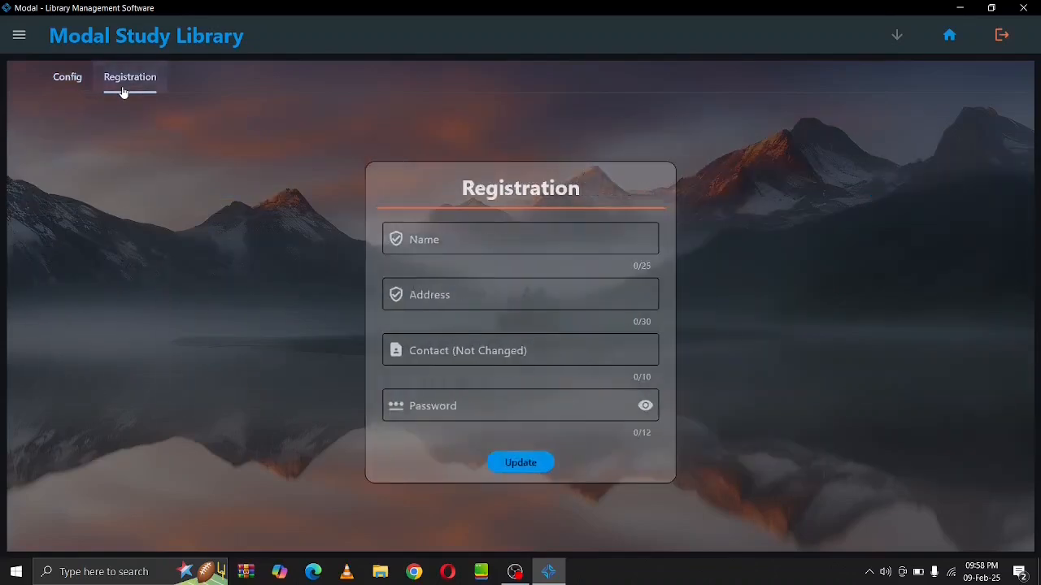
pyautogui.click(21, 40)
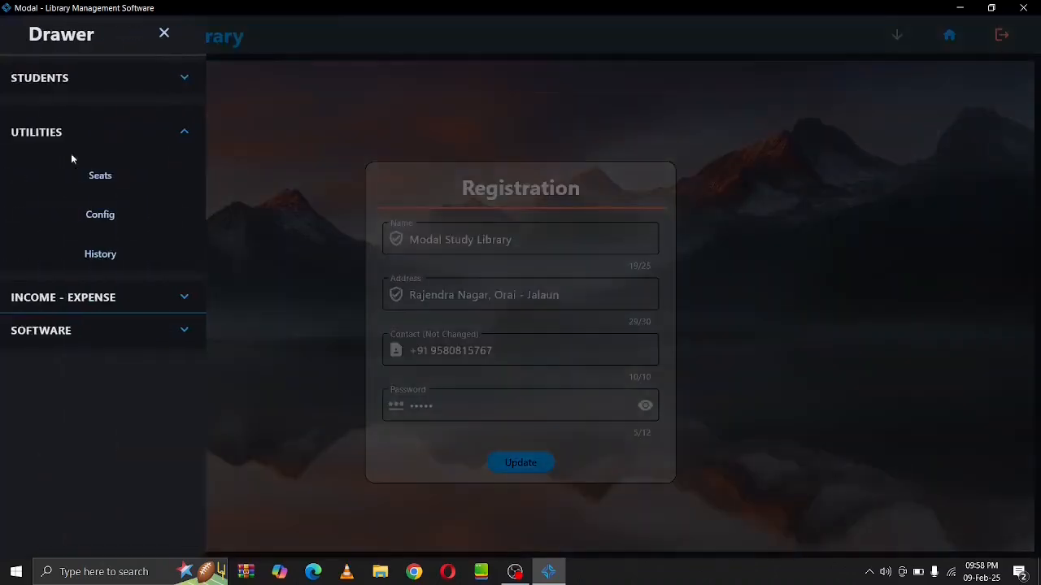
# Browse the Admission, Deleted Student, Expense and Fees Pay history tabs
pyautogui.click(120, 266)
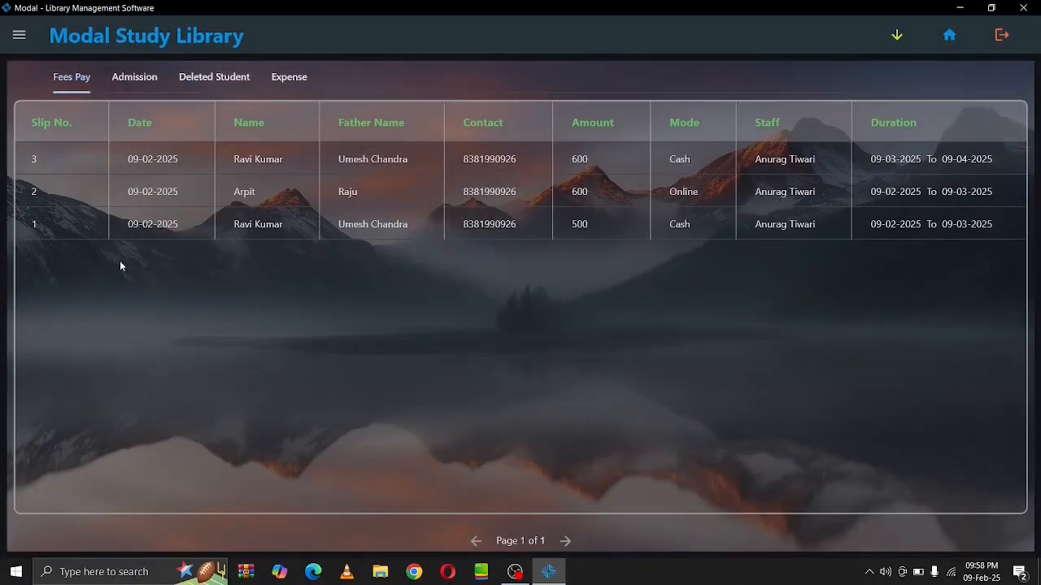
pyautogui.click(123, 72)
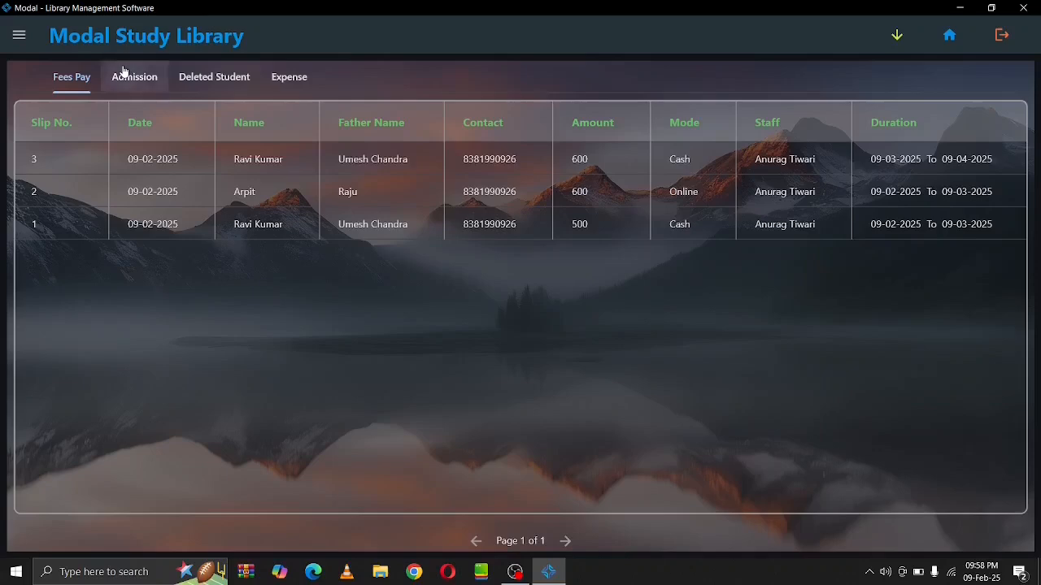
pyautogui.click(203, 88)
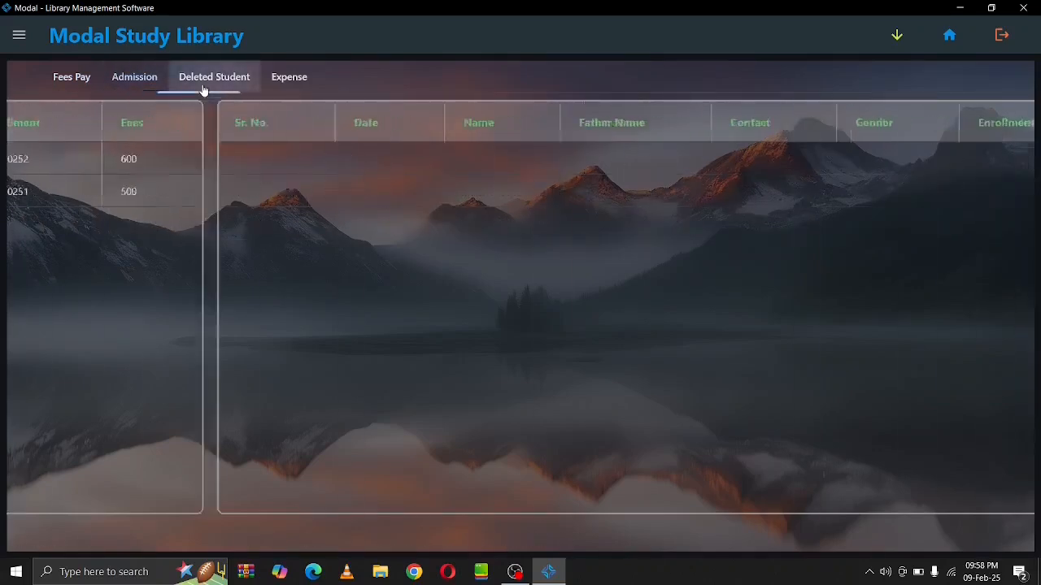
pyautogui.click(284, 75)
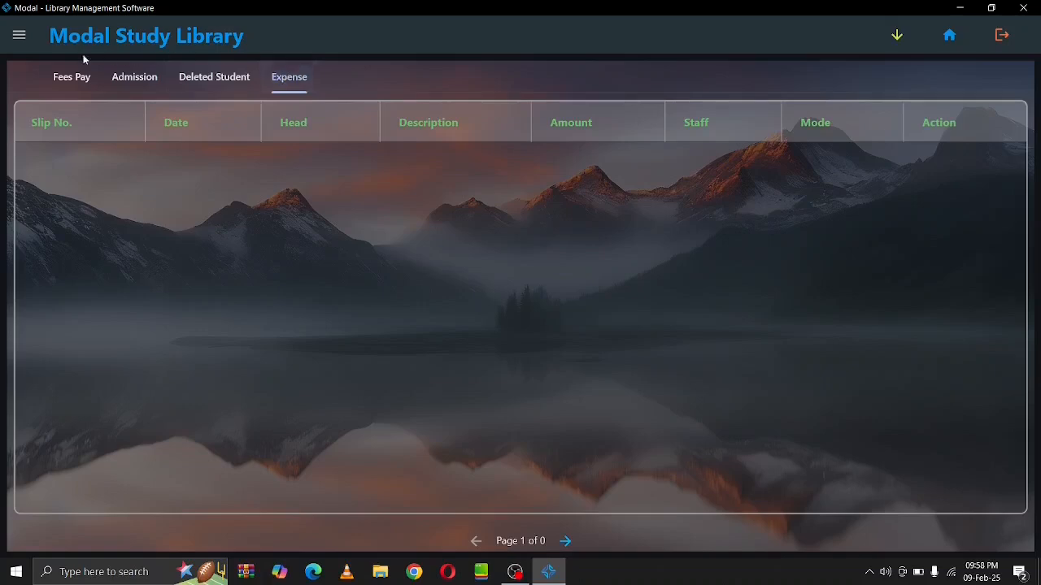
pyautogui.click(55, 76)
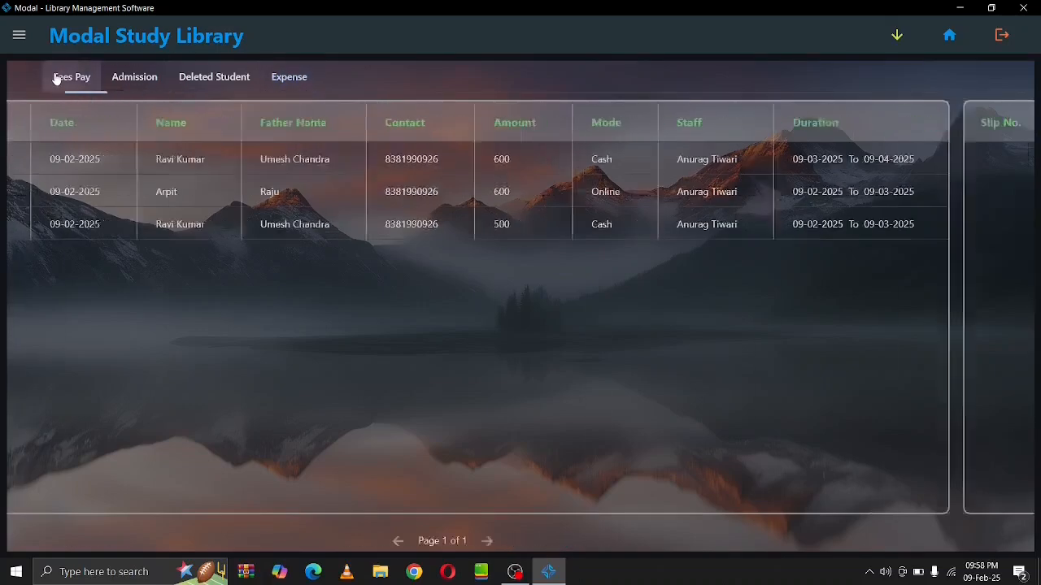
# Collapse Utilities and expand the Income - Expense section in the drawer
pyautogui.click(19, 32)
pyautogui.click(180, 137)
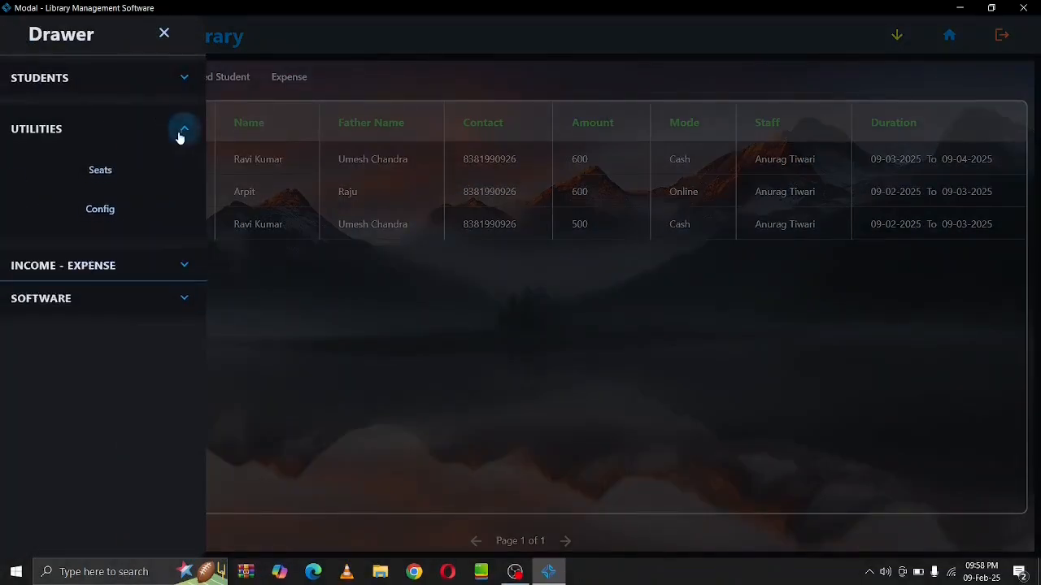
pyautogui.click(182, 149)
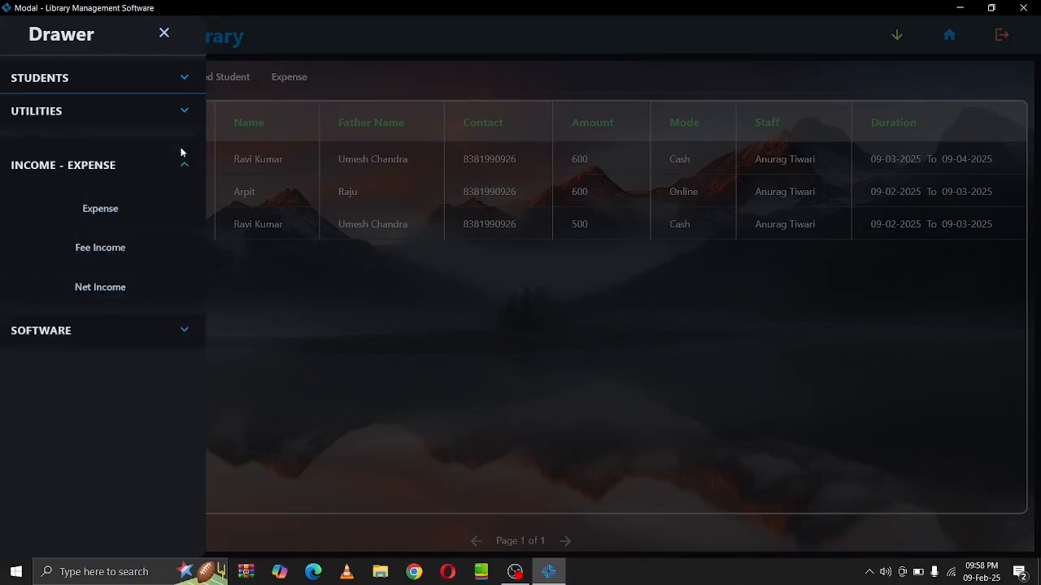
# Enter a new expense with head Bill, description 'Electricity Bill' and amount 500
pyautogui.click(123, 205)
pyautogui.click(230, 125)
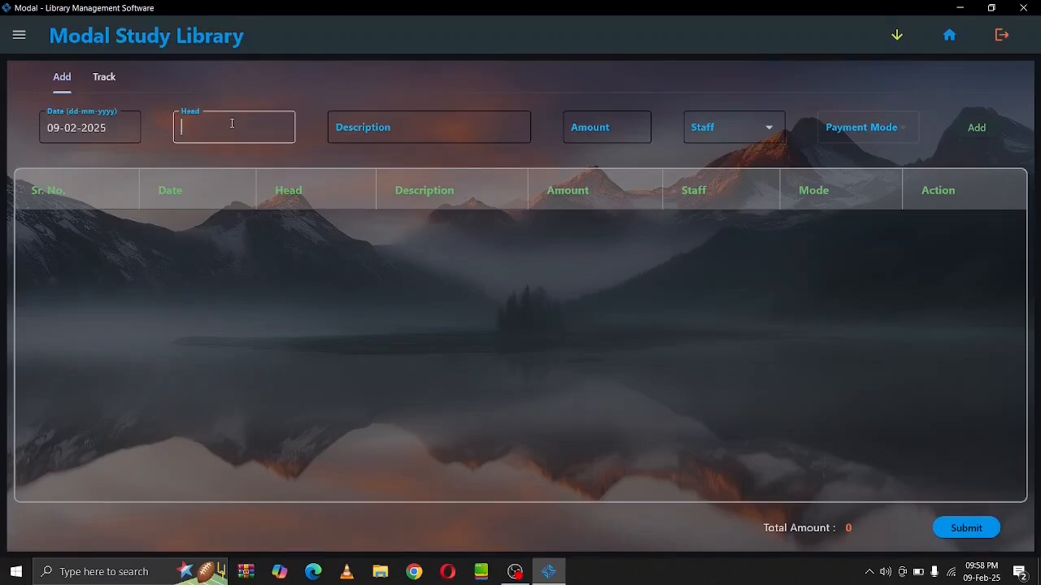
pyautogui.write('Bill')
pyautogui.press('Tab')
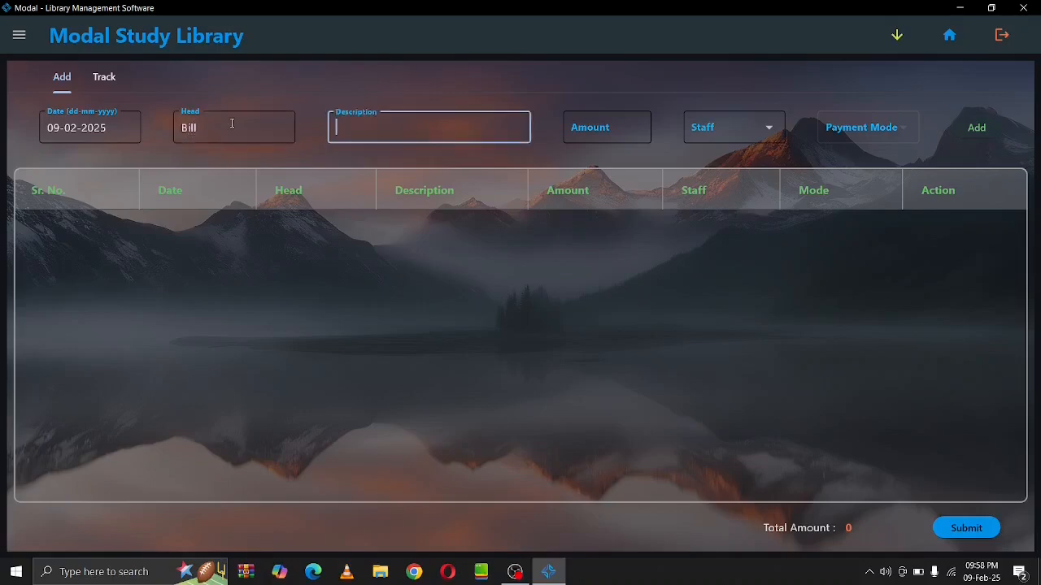
pyautogui.write('Electricity Bill')
pyautogui.press('Tab')
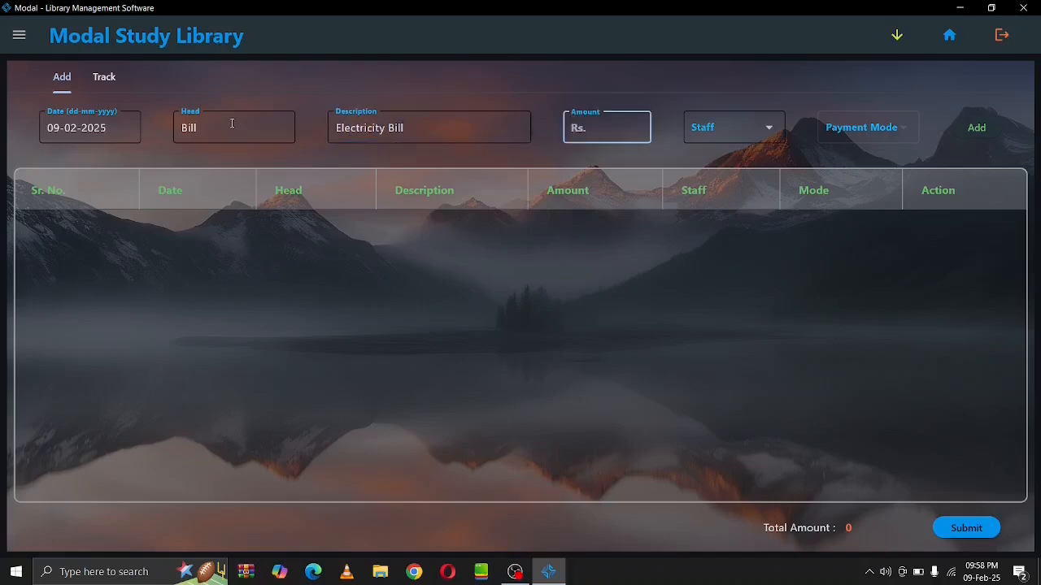
pyautogui.write('500')
pyautogui.press('Tab')
# Pick the staff member, set payment mode to Cash, then list and save the expense
pyautogui.press('Down')
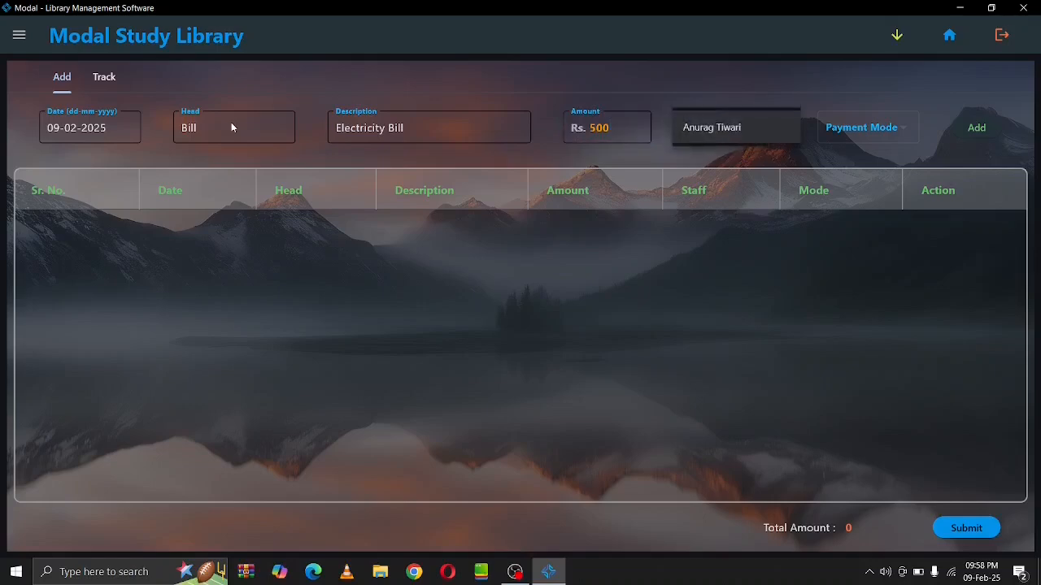
pyautogui.press('Tab')
pyautogui.press('Return')
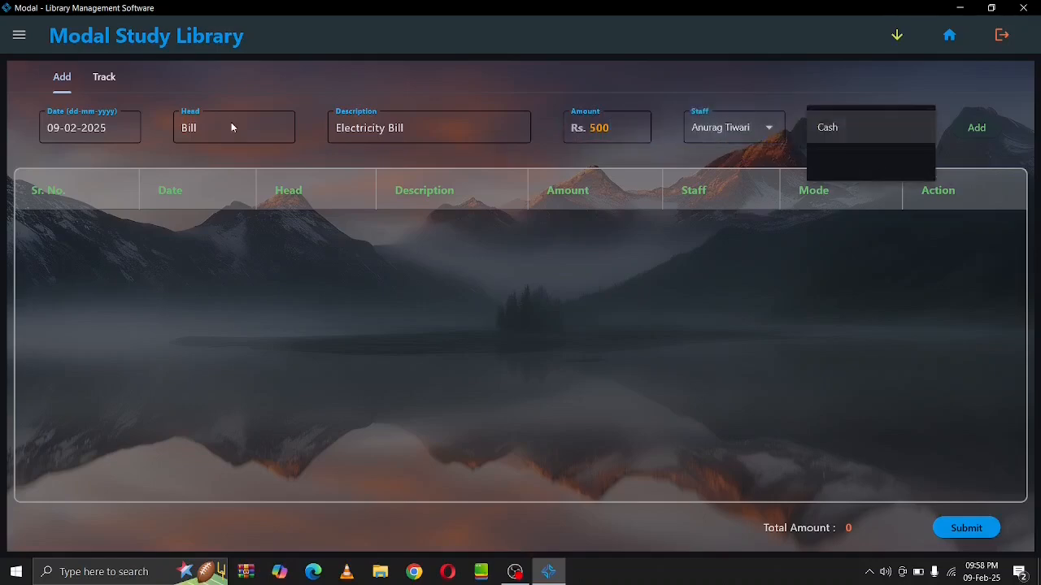
pyautogui.press('Return')
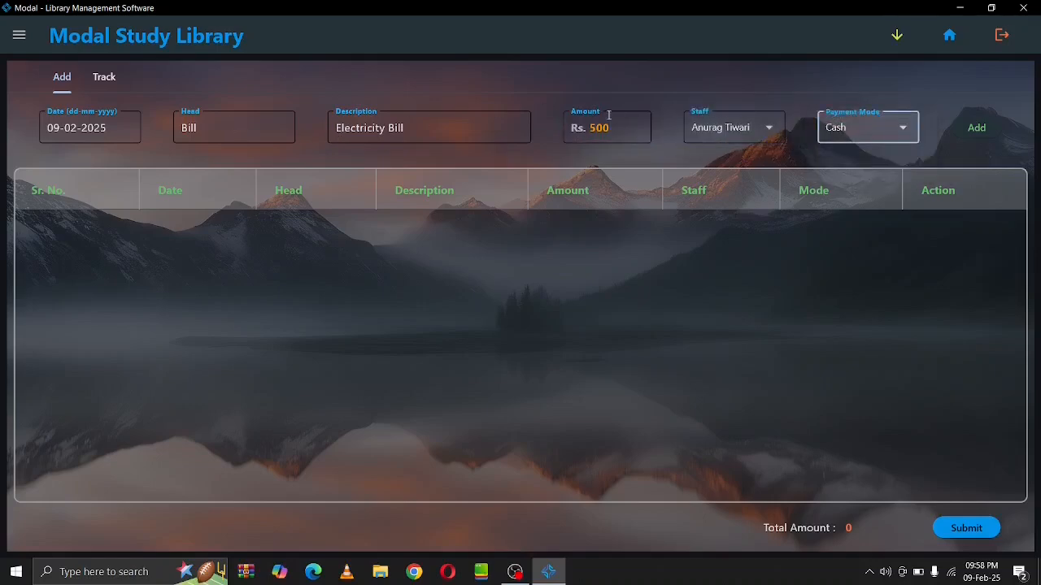
pyautogui.click(961, 128)
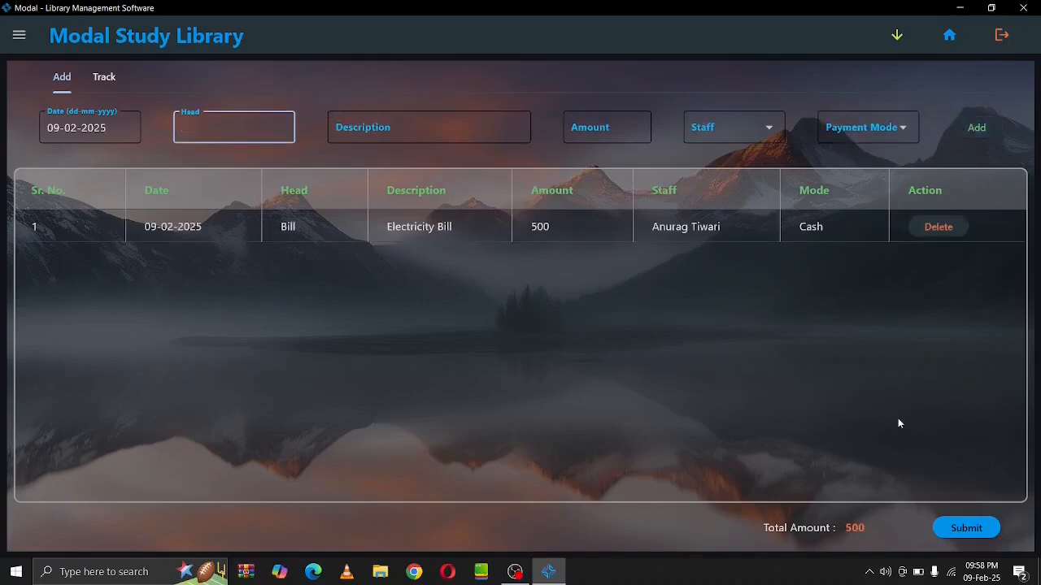
pyautogui.click(965, 529)
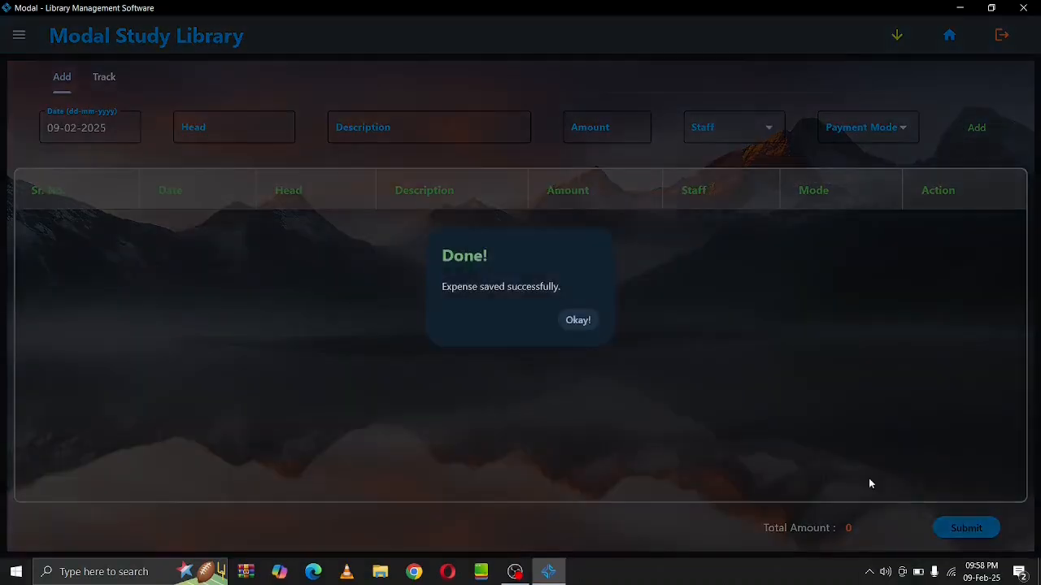
pyautogui.click(569, 320)
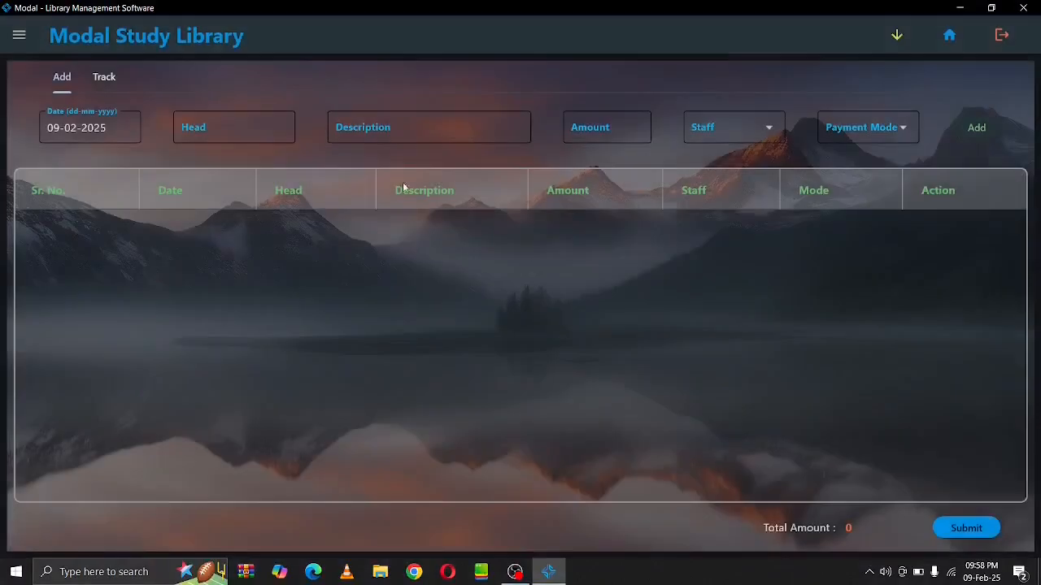
# Track expenses across all dates, showing one Electricity Bill slip totalling ₹500
pyautogui.click(103, 76)
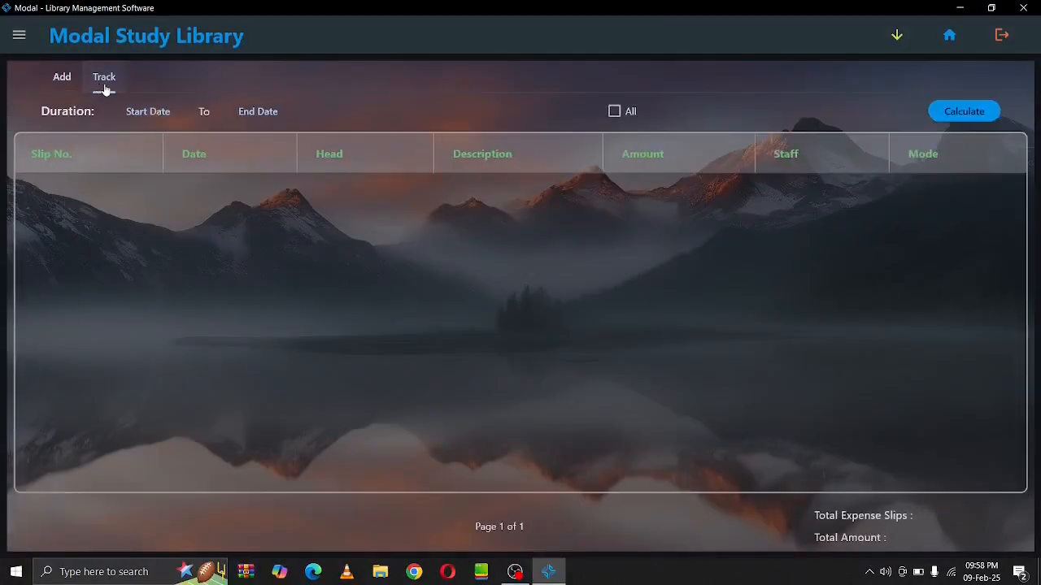
pyautogui.click(614, 111)
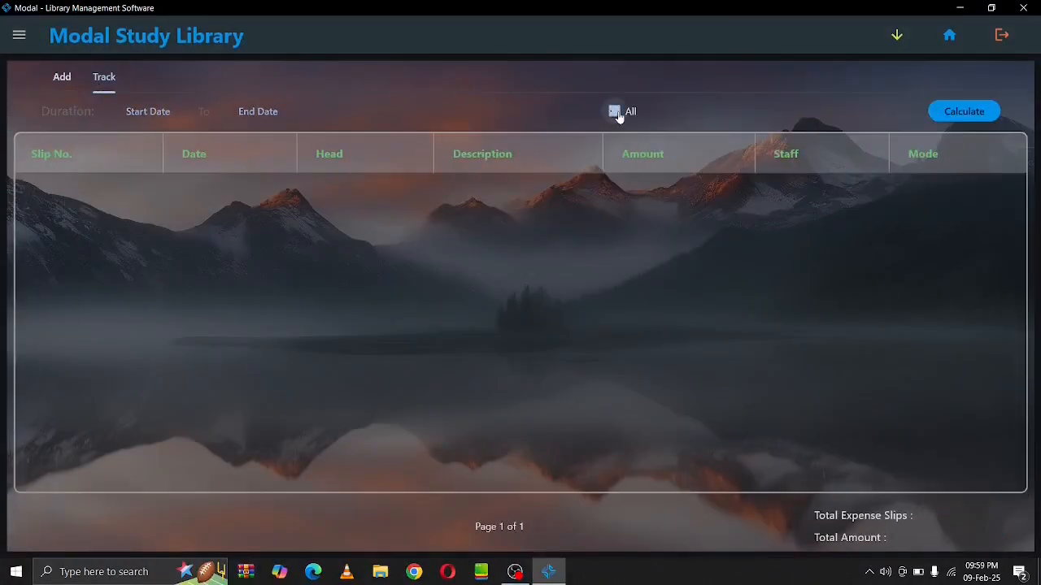
pyautogui.click(948, 121)
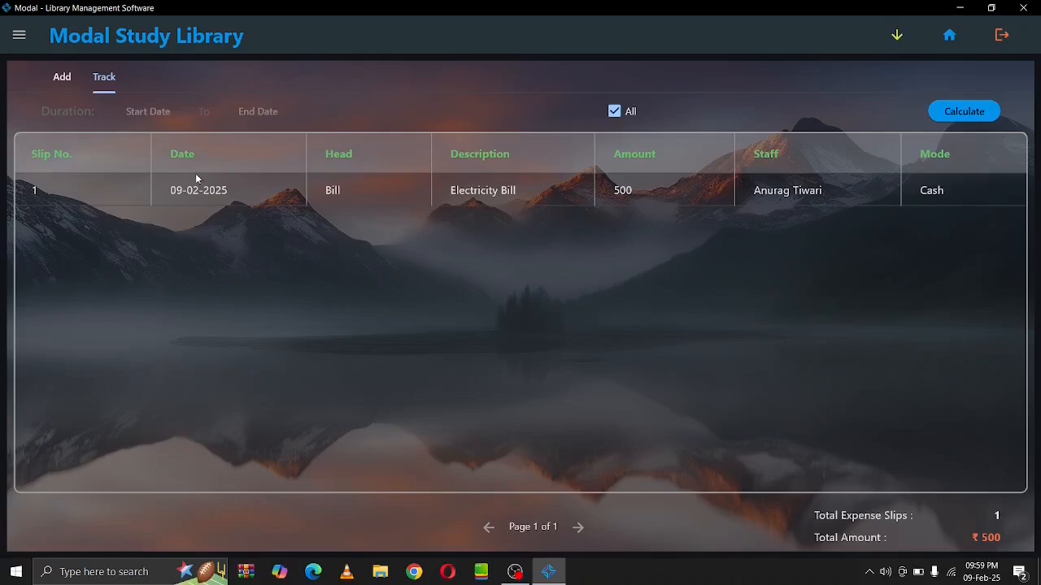
pyautogui.click(20, 35)
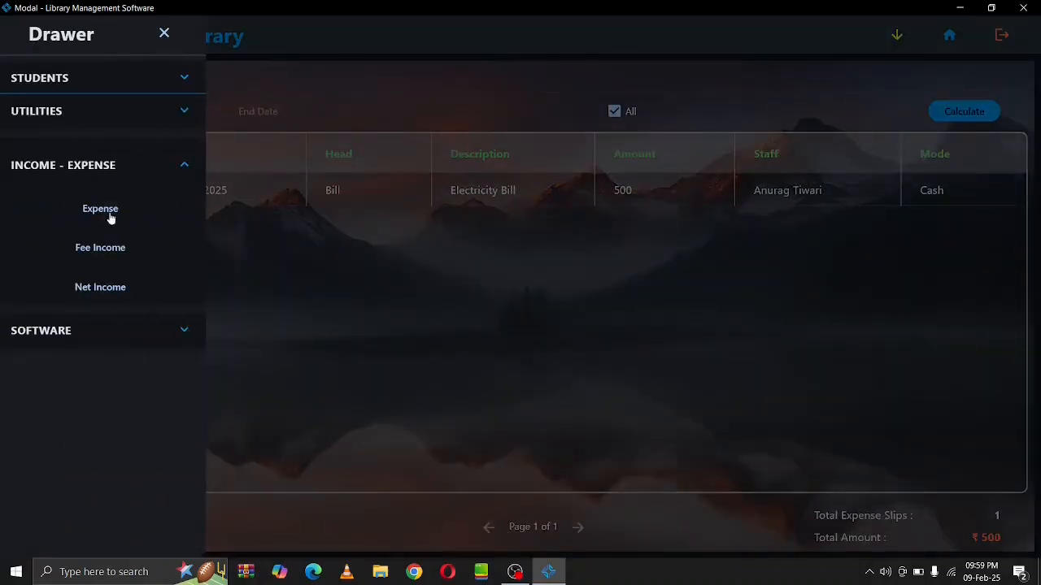
# Calculate fee income from 09-02-2025 to 09-02-2025, listing three slips totalling ₹1,700
pyautogui.click(121, 252)
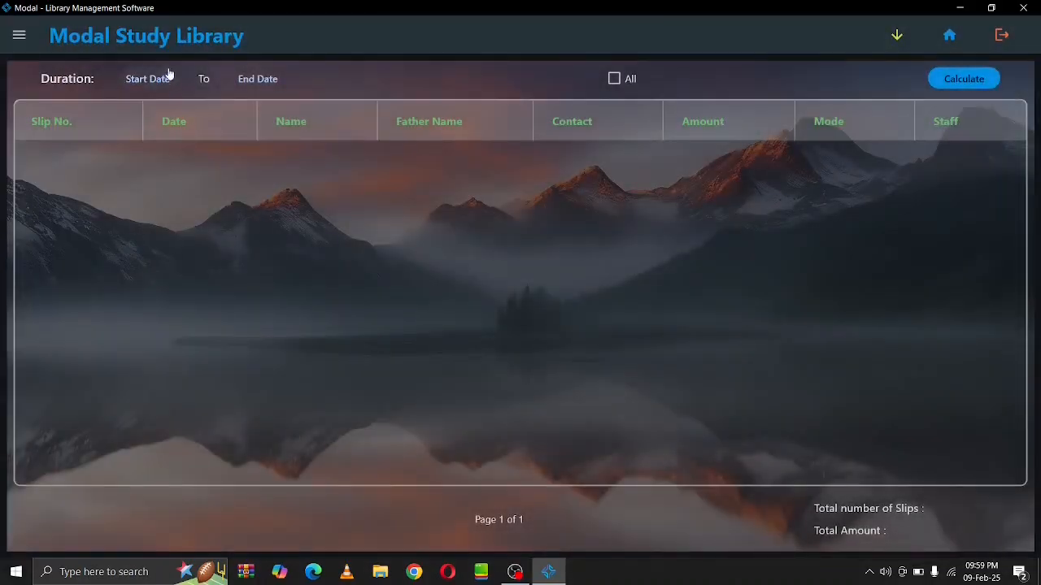
pyautogui.click(164, 77)
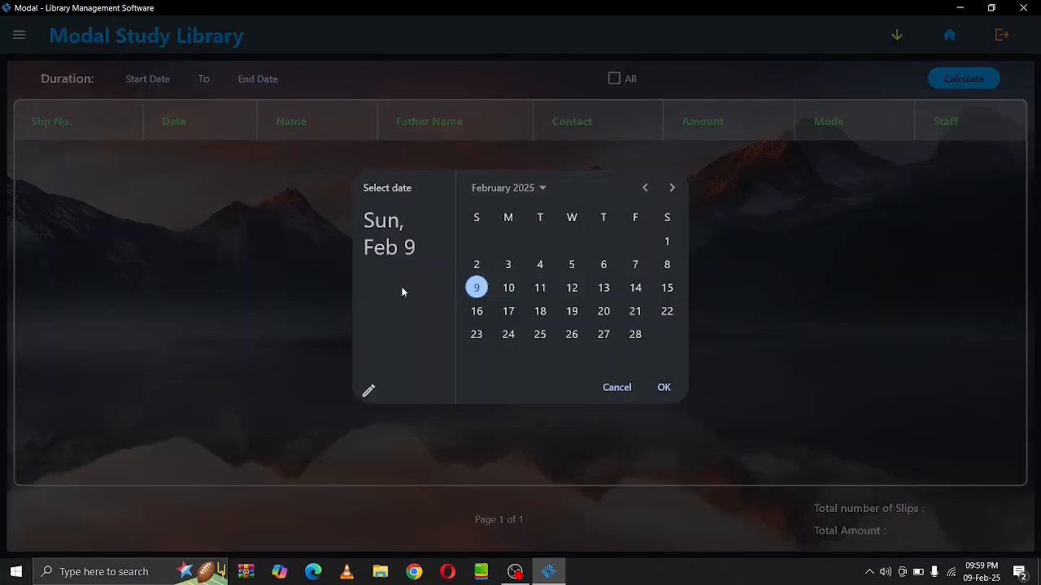
pyautogui.click(665, 388)
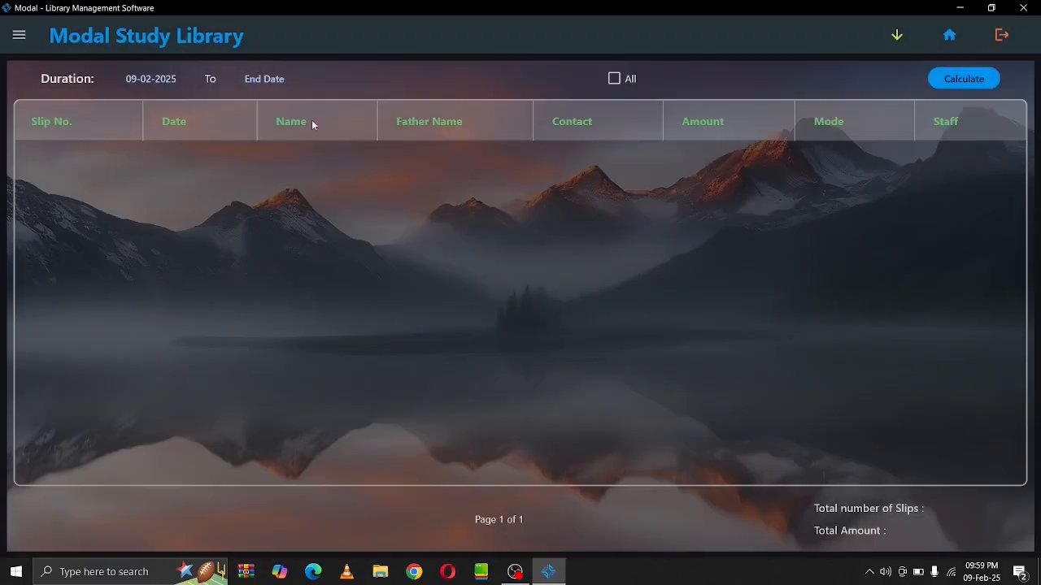
pyautogui.click(281, 78)
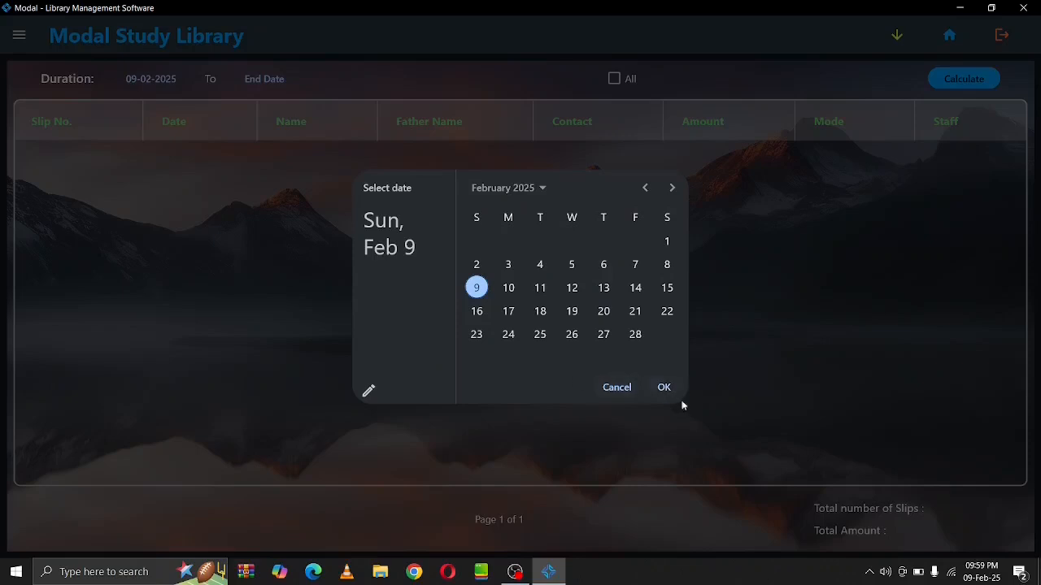
pyautogui.click(664, 388)
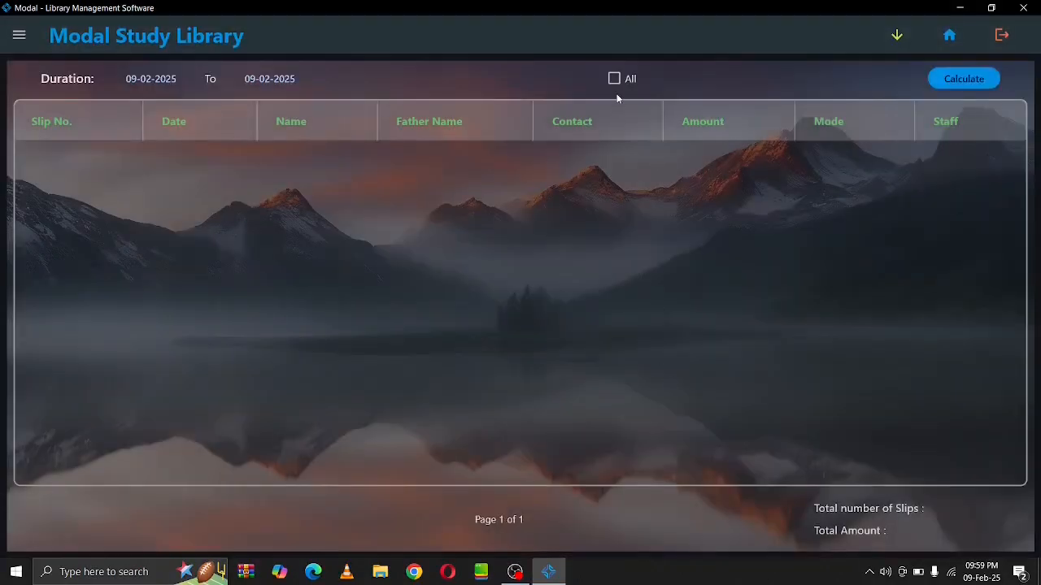
pyautogui.click(969, 79)
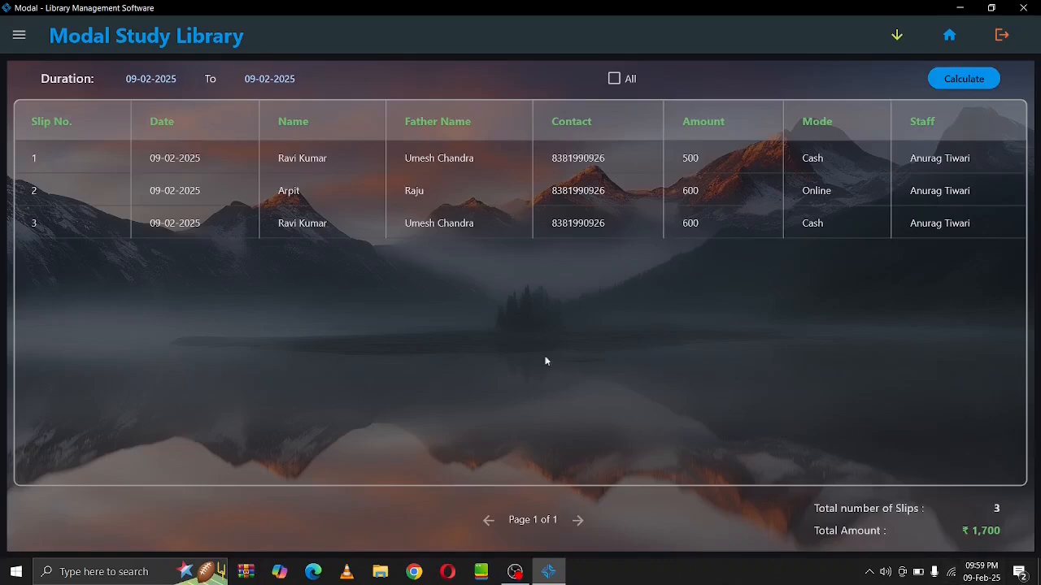
pyautogui.click(19, 35)
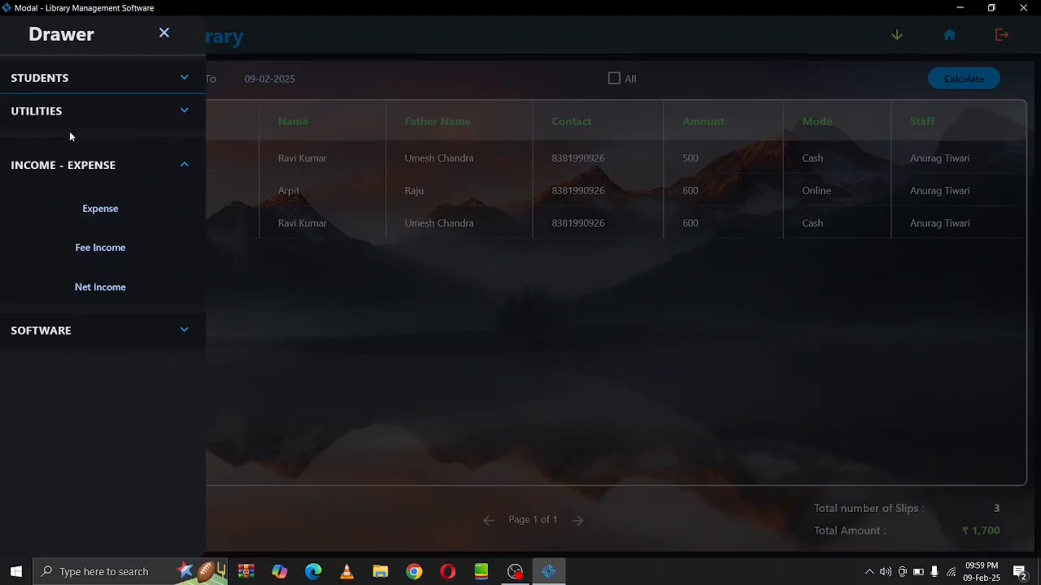
# Calculate net income for all dates: income 1700, expense 500, net ₹1,200
pyautogui.click(119, 287)
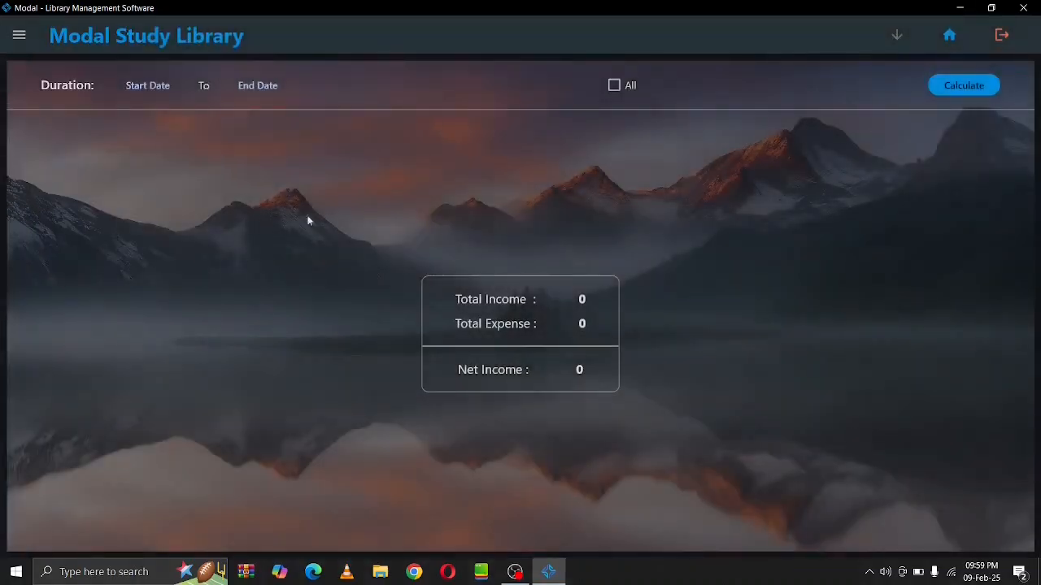
pyautogui.click(615, 86)
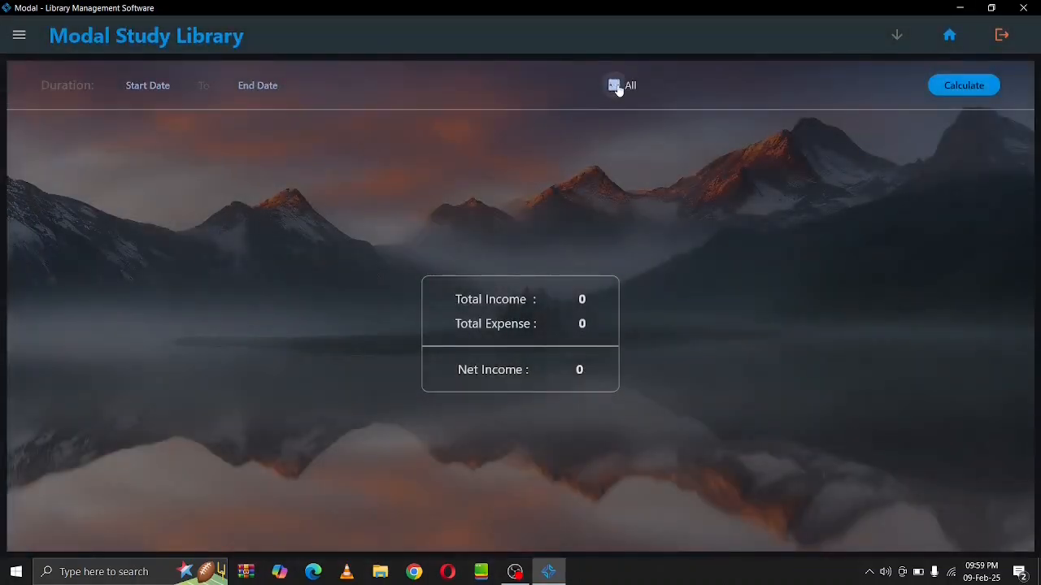
pyautogui.click(974, 93)
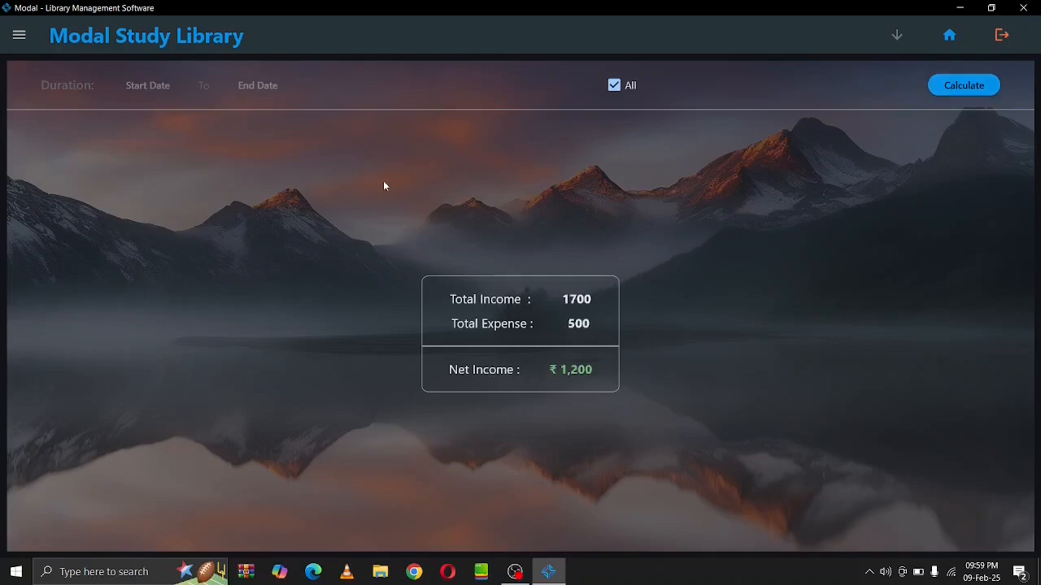
pyautogui.click(19, 35)
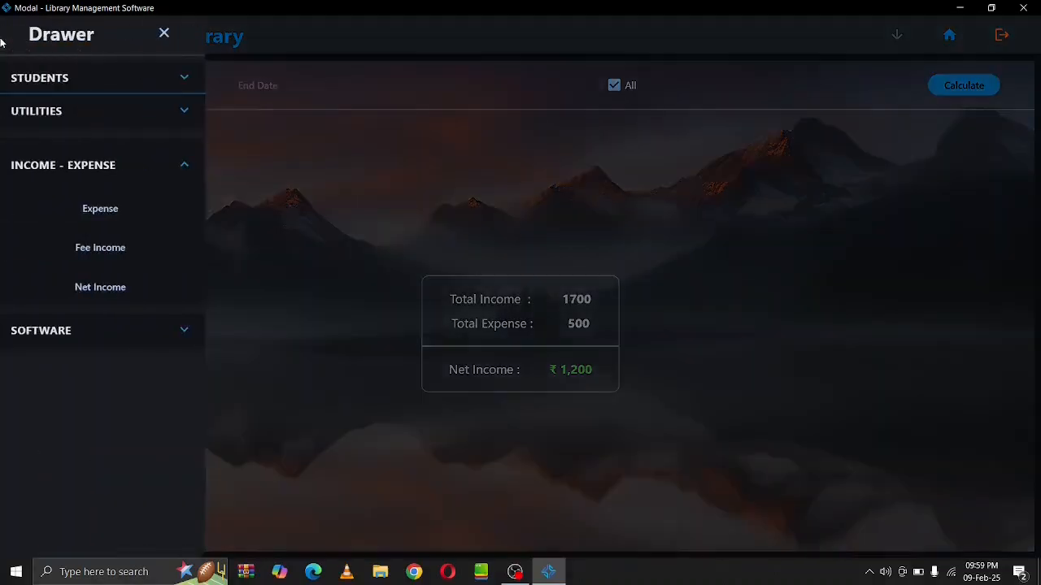
# Expand the Software menu and view the activation prompt, closing it without activating
pyautogui.click(186, 167)
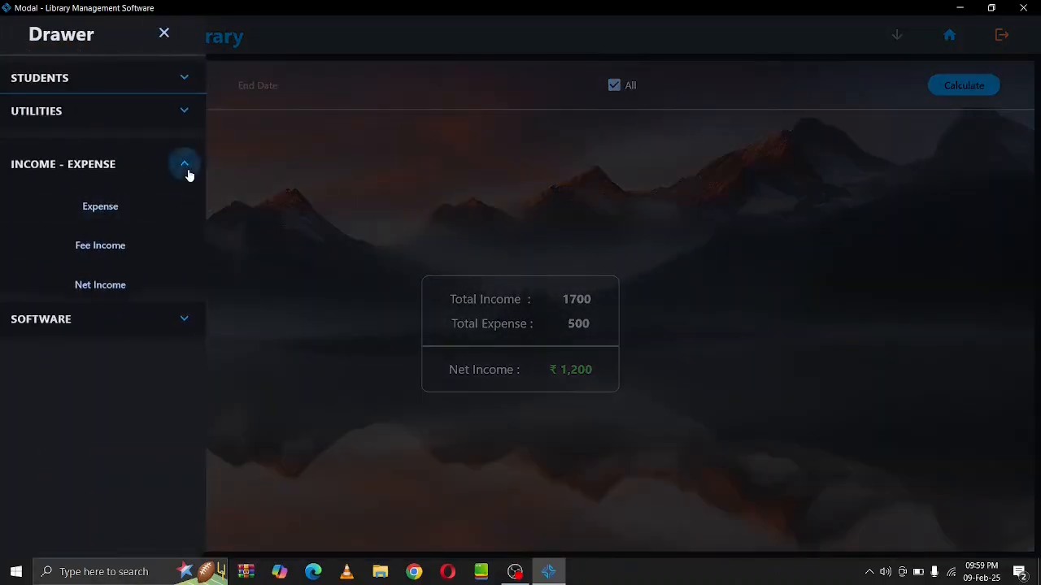
pyautogui.click(186, 176)
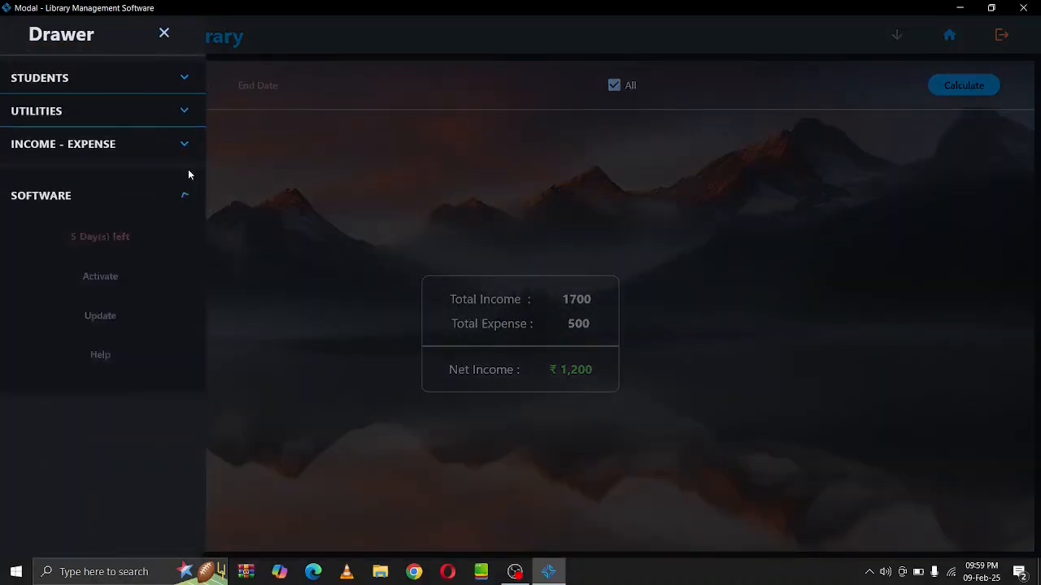
pyautogui.click(114, 280)
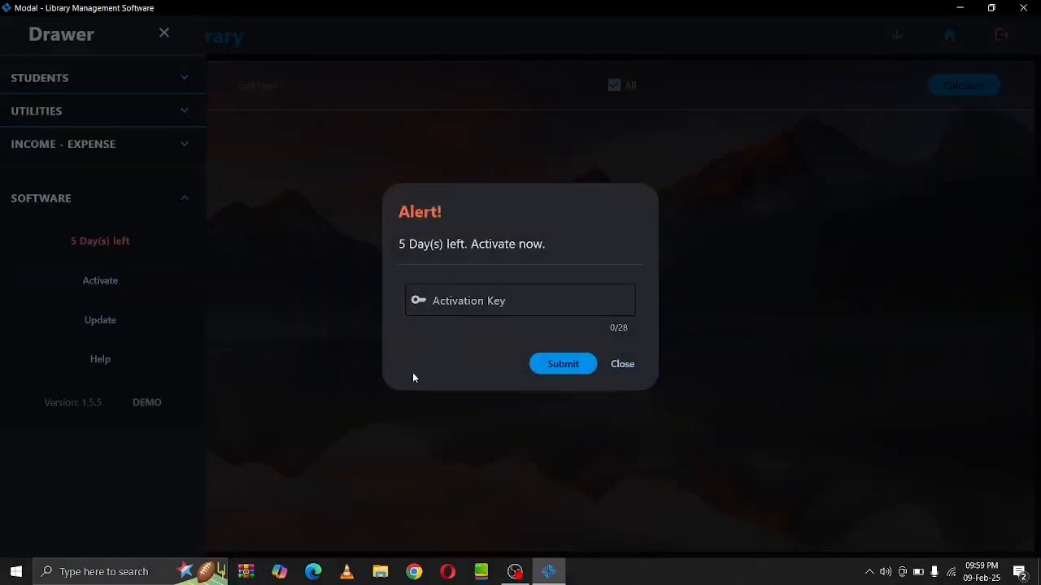
pyautogui.click(622, 364)
# Check for updates (none found), view help contacts, and return to the home dashboard
pyautogui.click(137, 329)
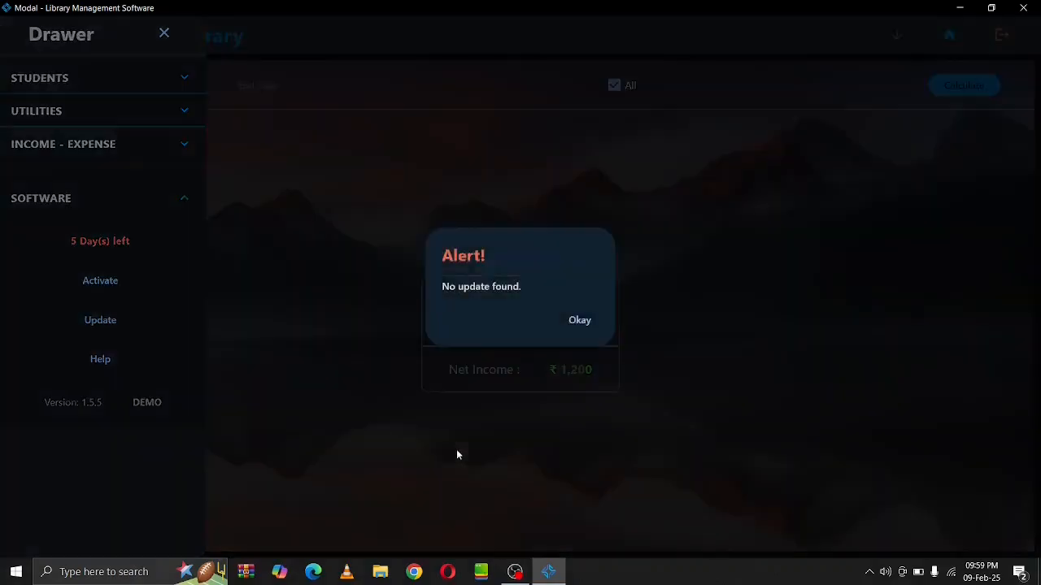
pyautogui.click(582, 322)
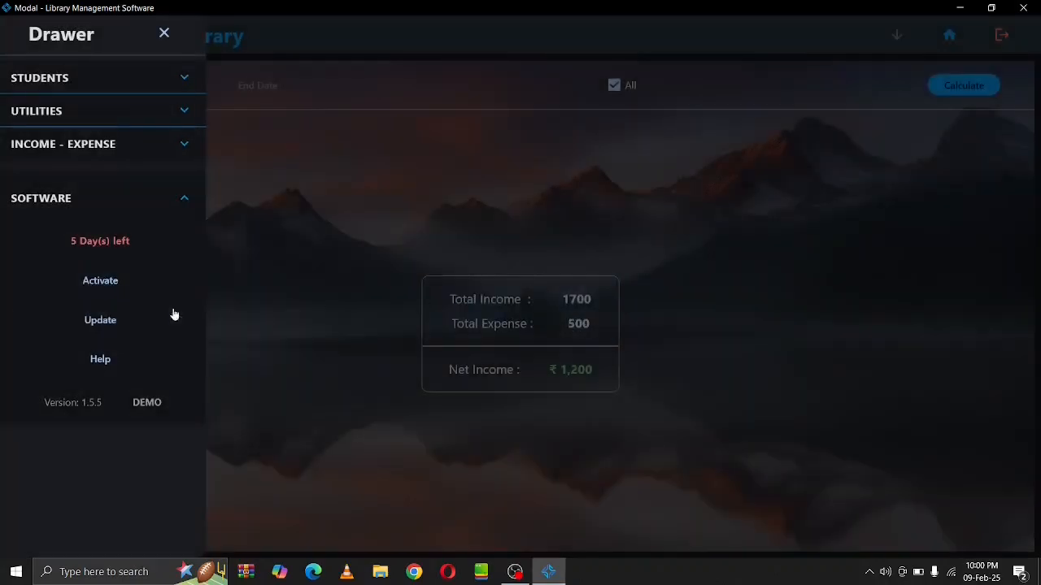
pyautogui.click(104, 361)
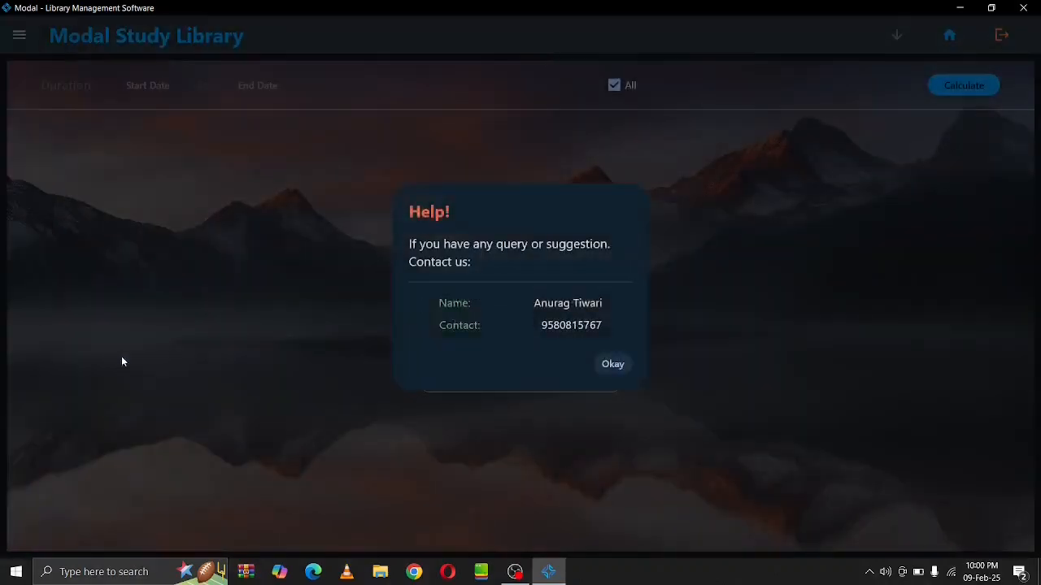
pyautogui.click(607, 371)
pyautogui.click(945, 39)
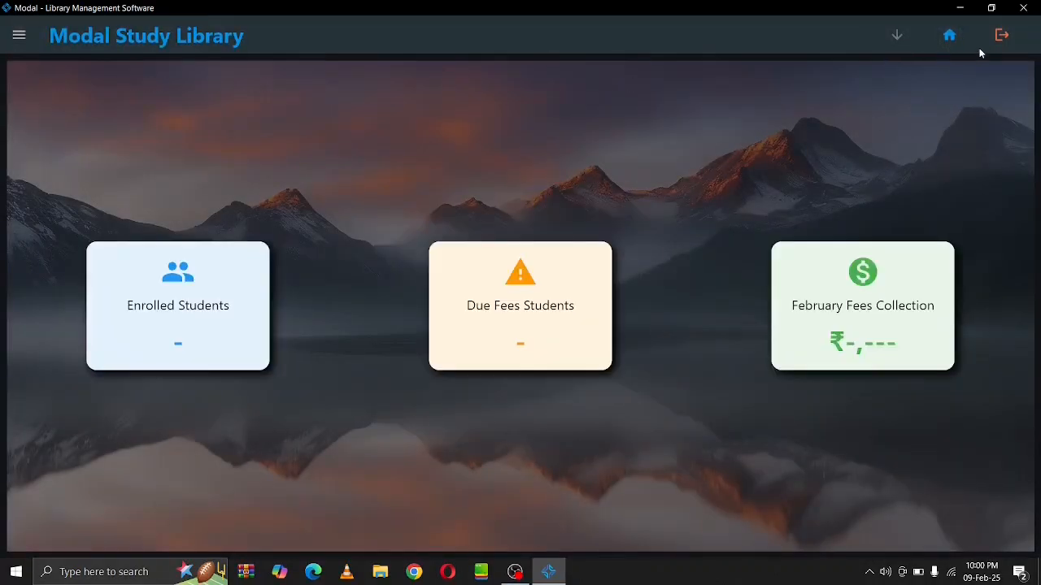
# Log out to the Welcome screen and request closing the software
pyautogui.click(1002, 35)
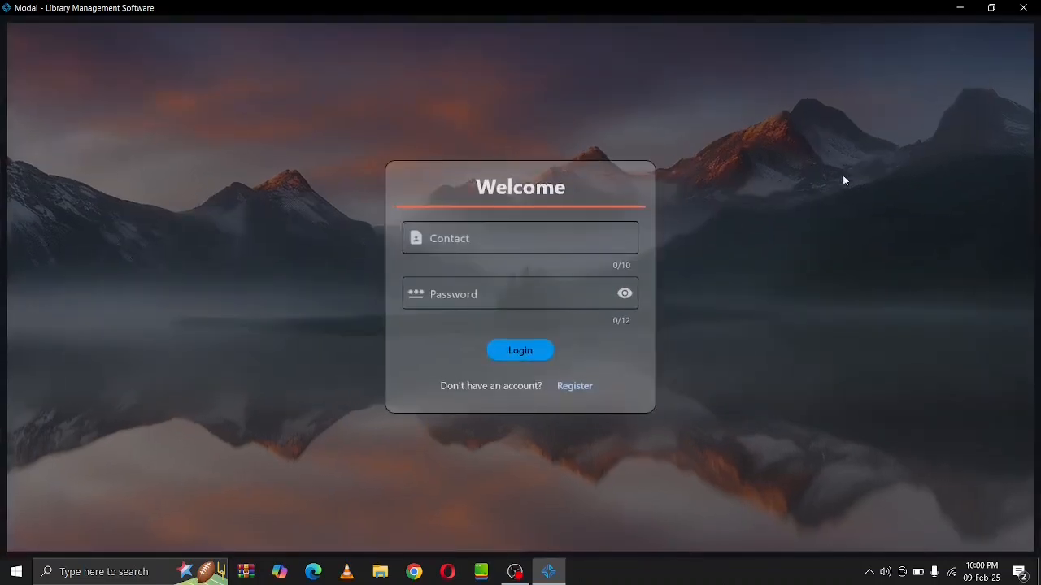
pyautogui.click(1023, 8)
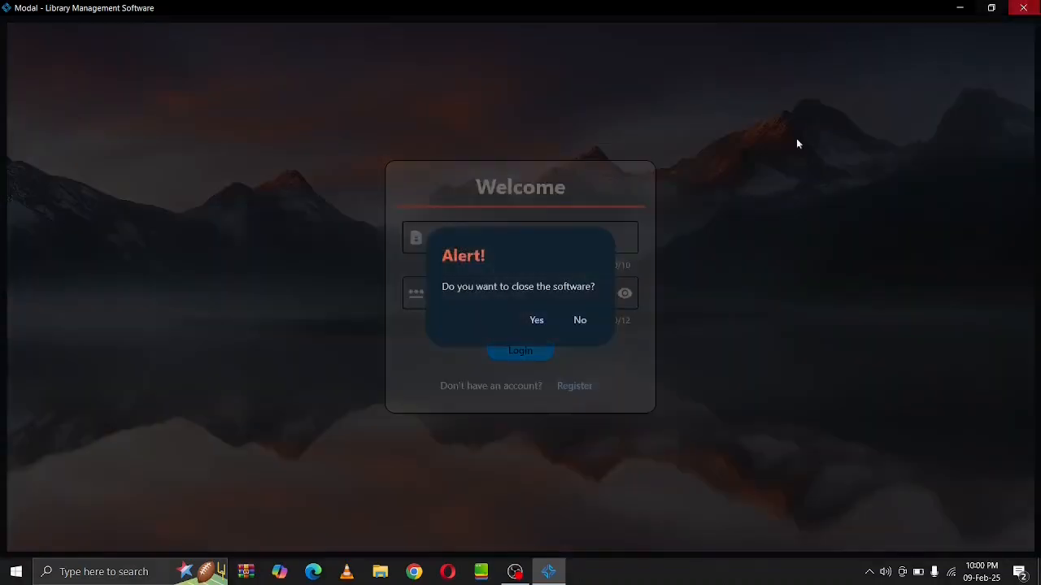